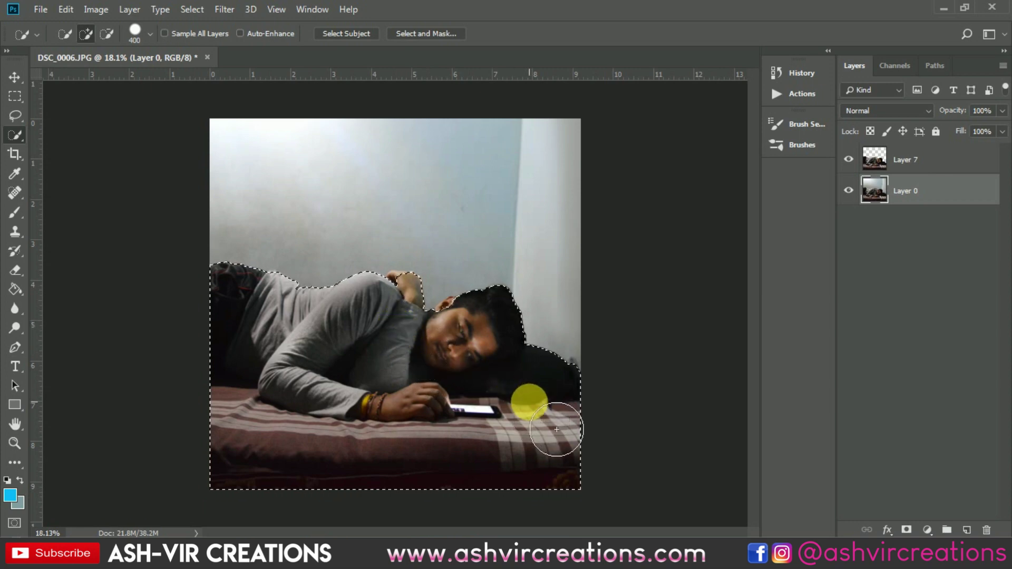
- Copy the selected man and bed from Layer 0 to a new layer
mouse_move(557, 429)
left_mouse_down()
mouse_move(431, 362)
mouse_move(418, 344)
mouse_move(422, 323)
mouse_move(419, 330)
left_mouse_up()
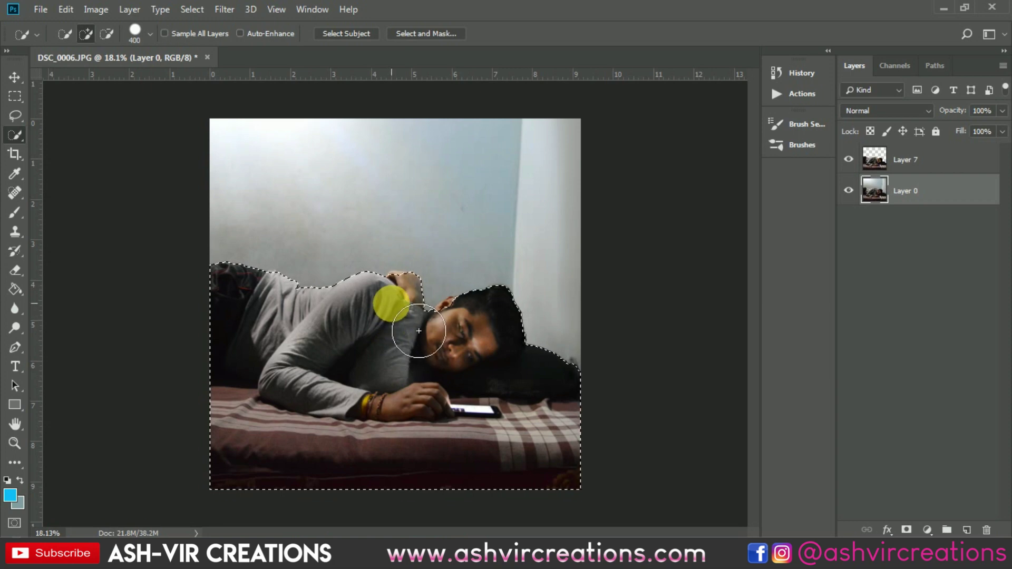
right_click(387, 312)
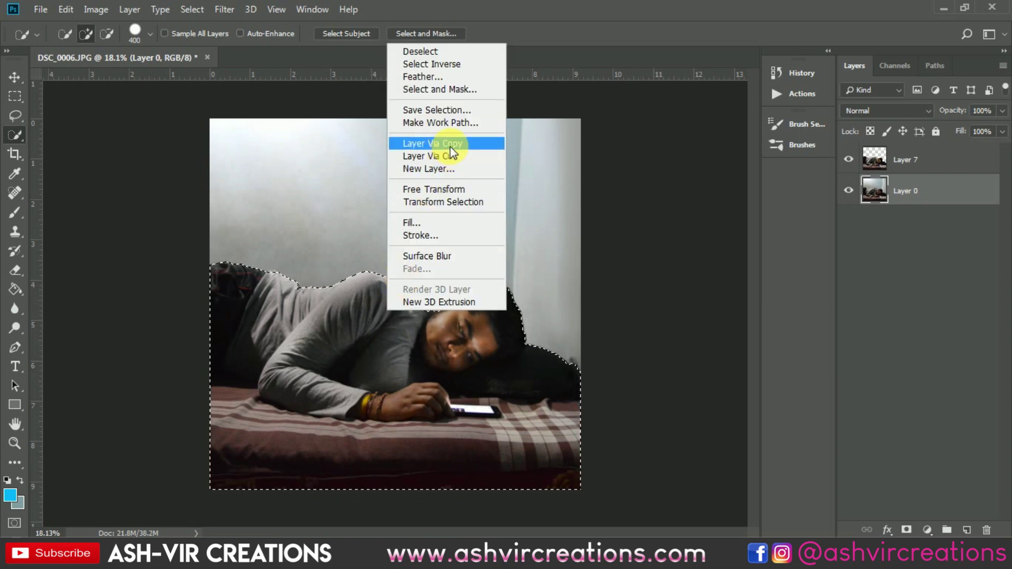
left_click(450, 146)
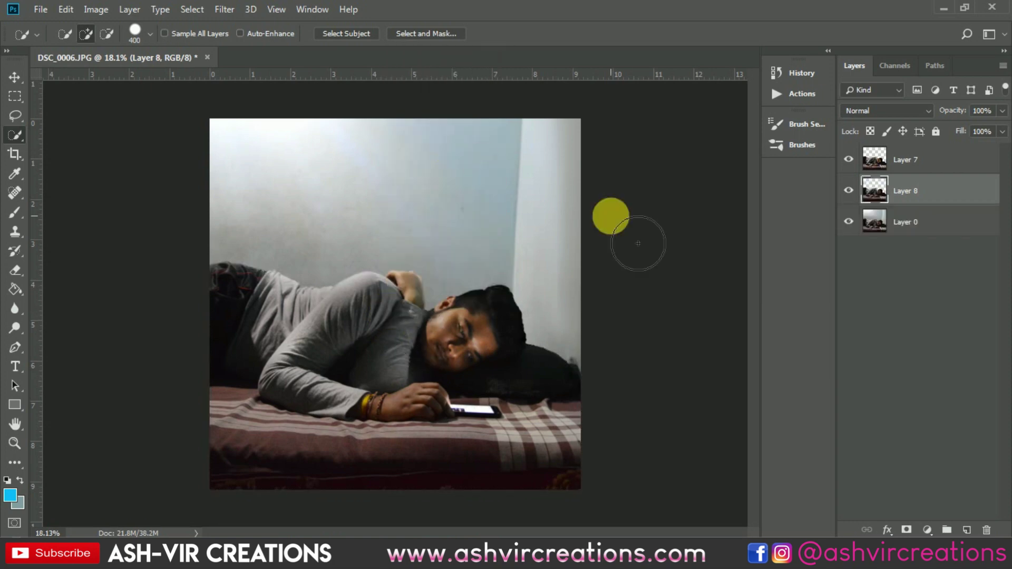
- Hide Layer 0 and delete the duplicate cutout layer, keeping only the Layer 7 cutout showing
left_click(849, 221)
key("Delete")
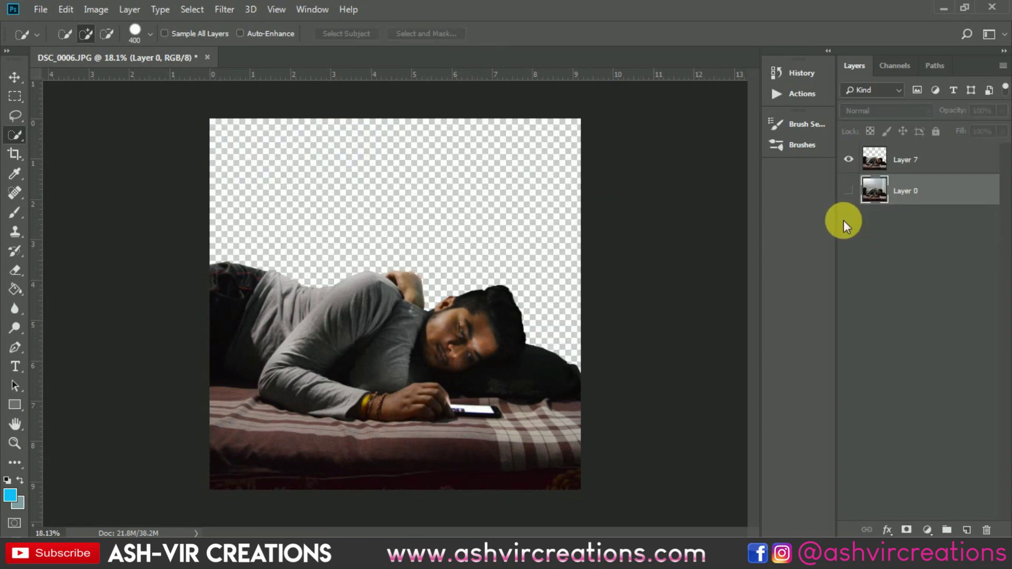
key("v")
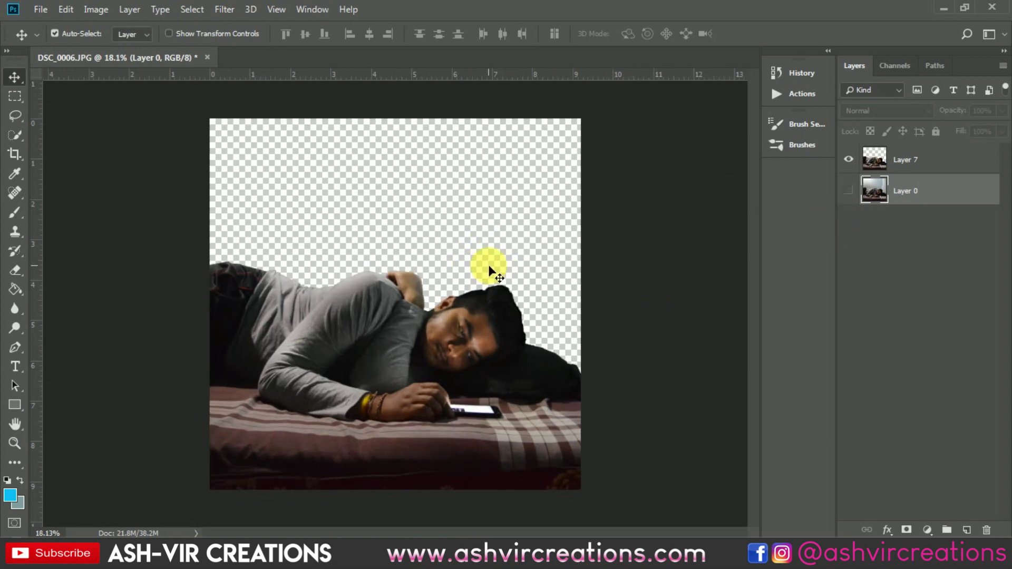
- Open room.jpg from the Desktop as a separate document
left_click(46, 15)
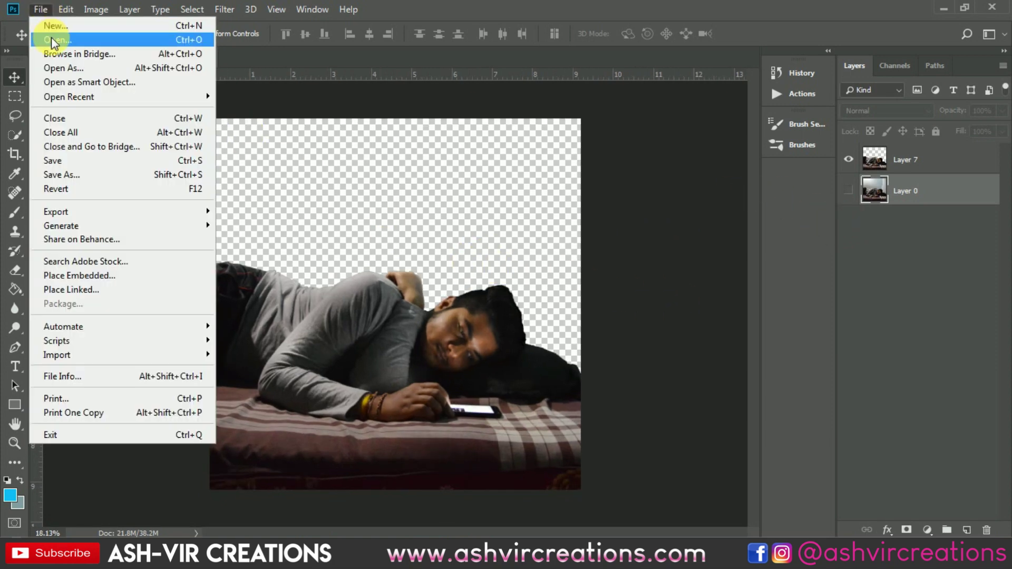
left_click(52, 37)
scroll(388, 132, "down", 10)
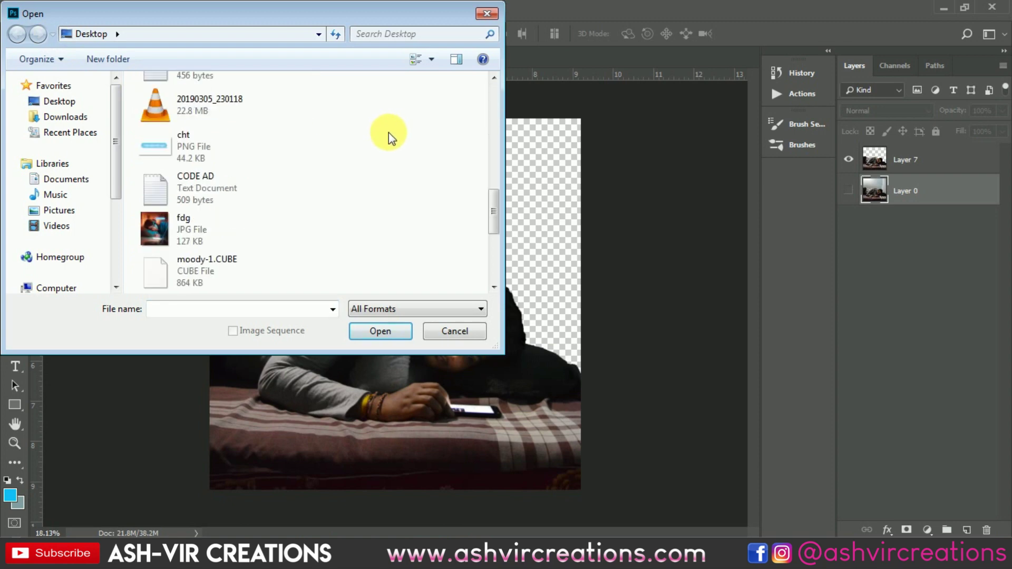
double_click(227, 191)
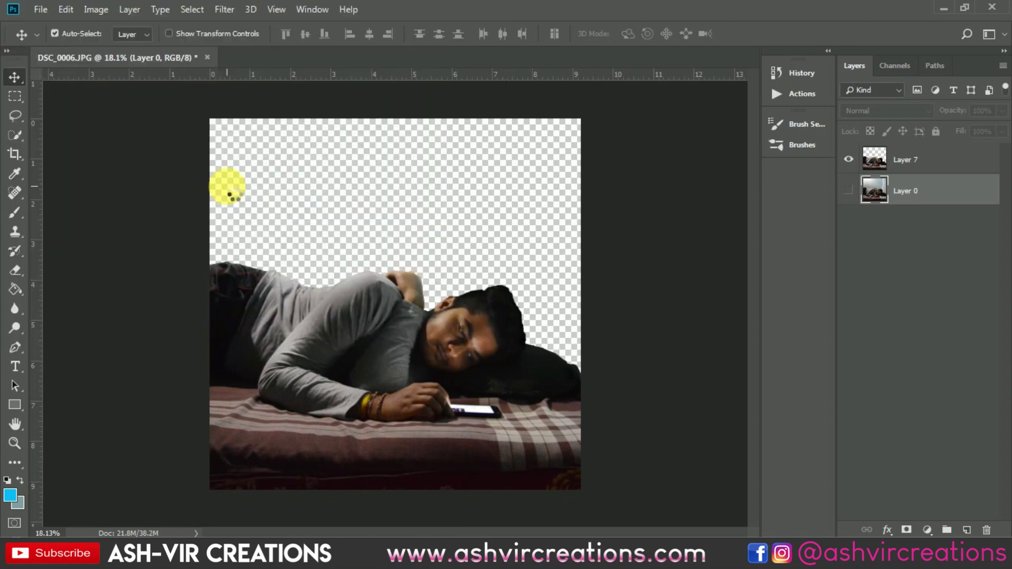
- Crop DSC_0006.JPG to the 4 : 5 (8 : 10) ratio, extending the canvas above the man and trimming both sides
left_click(166, 62)
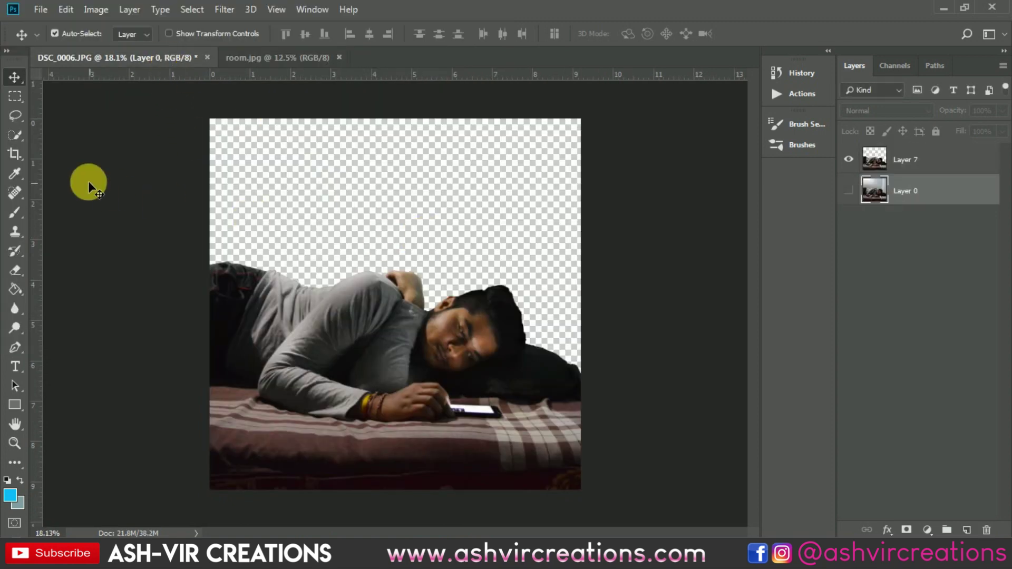
left_click(20, 151)
left_click(93, 35)
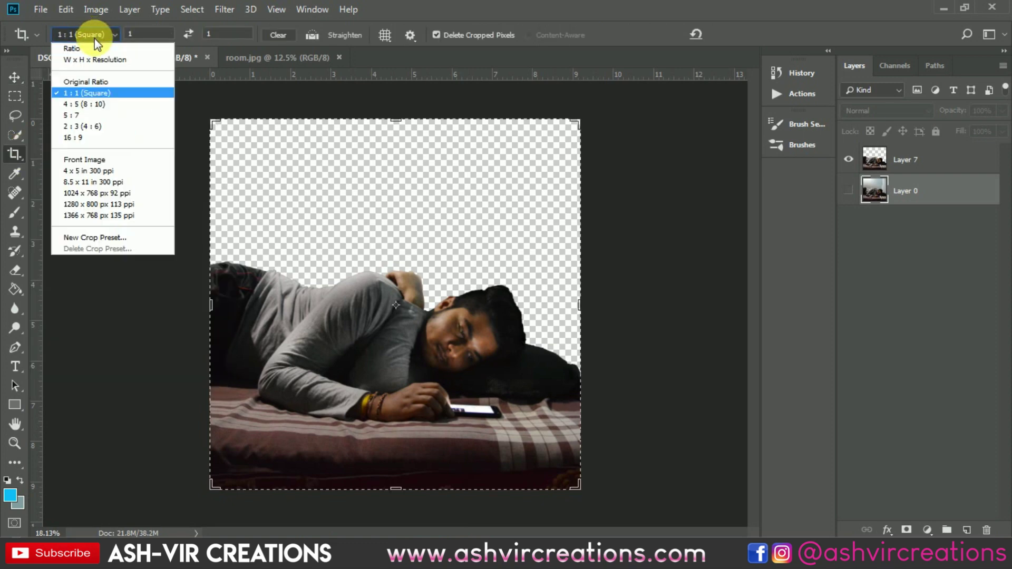
left_click(105, 104)
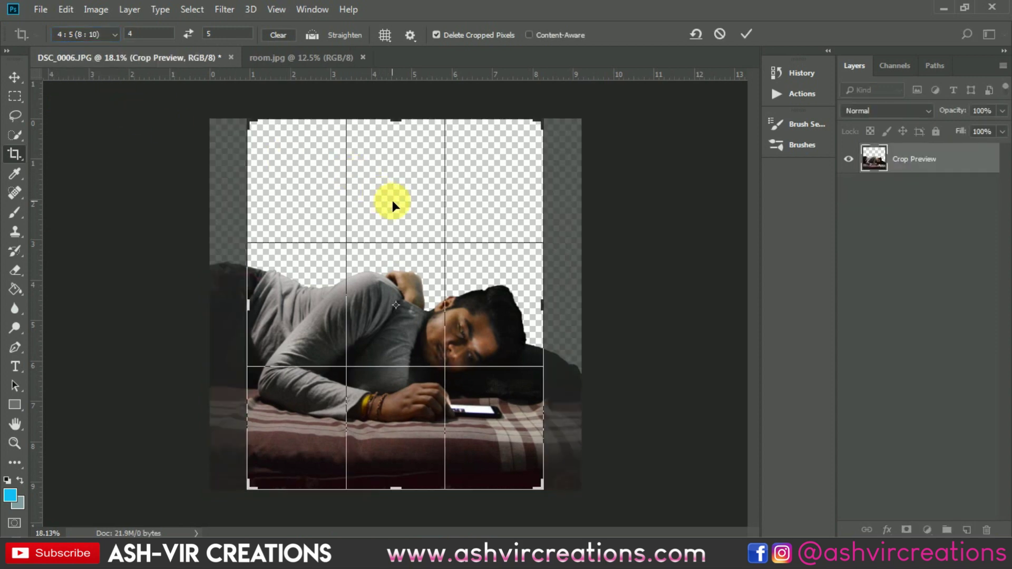
key("ctrl+minus")
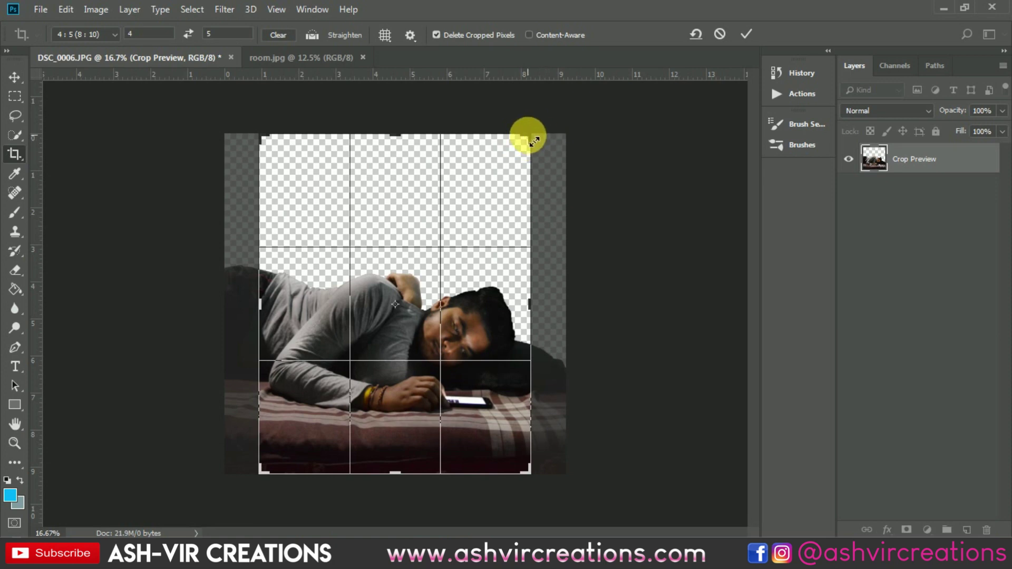
left_click_drag(530, 135, 543, 118)
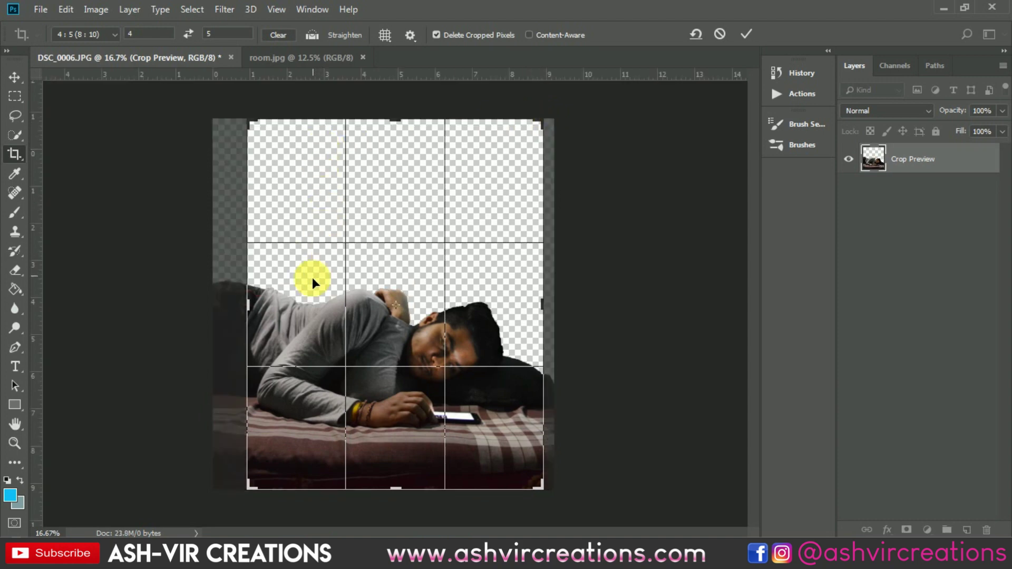
mouse_move(248, 129)
left_mouse_down()
mouse_move(242, 120)
mouse_move(251, 126)
left_mouse_up()
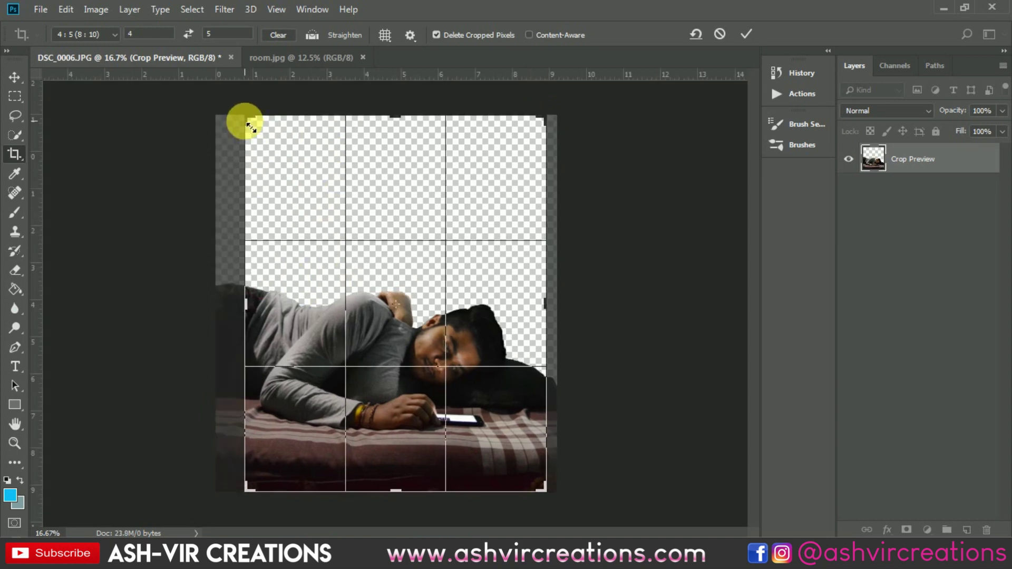
left_click(744, 34)
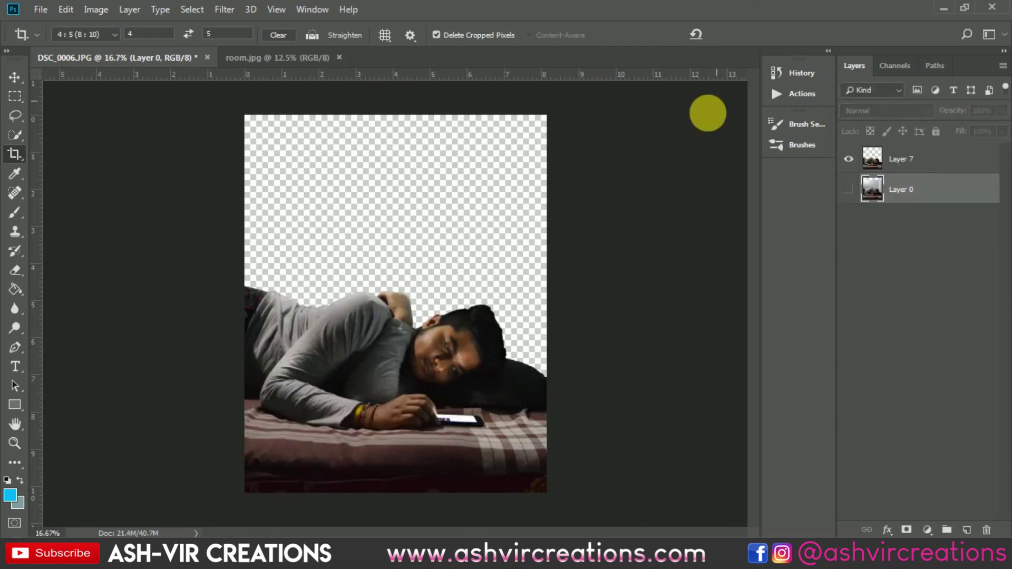
key("v")
key("ctrl+0")
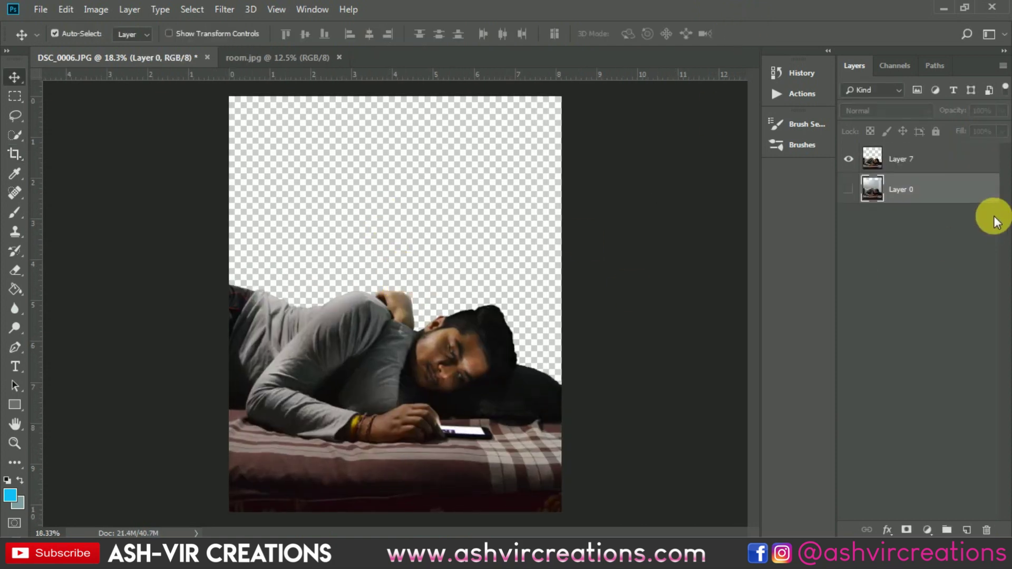
- Copy the room.jpg image into DSC_0006.JPG as a new layer behind the cutout man
left_click(42, 10)
left_click(264, 59)
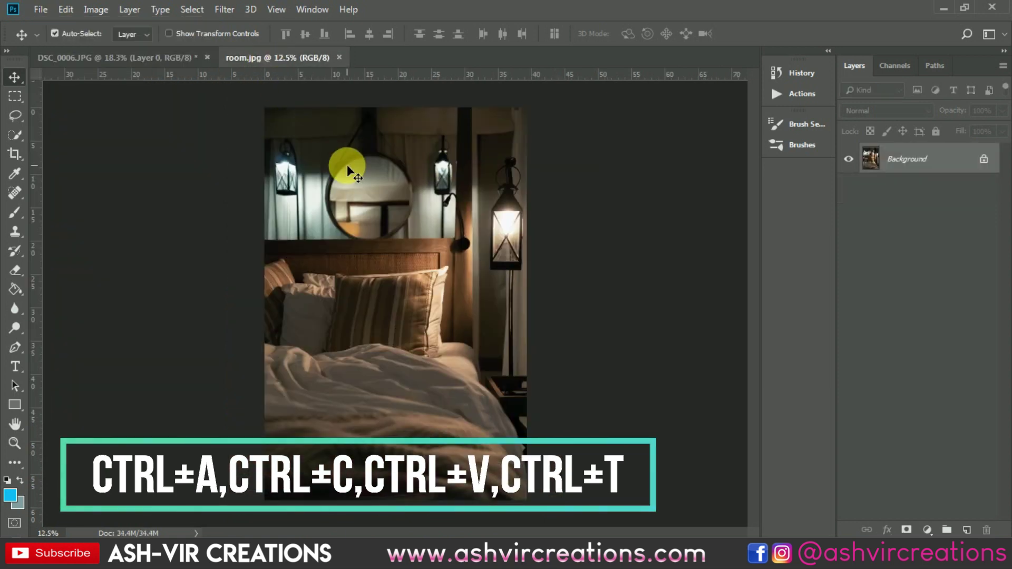
left_click(181, 64)
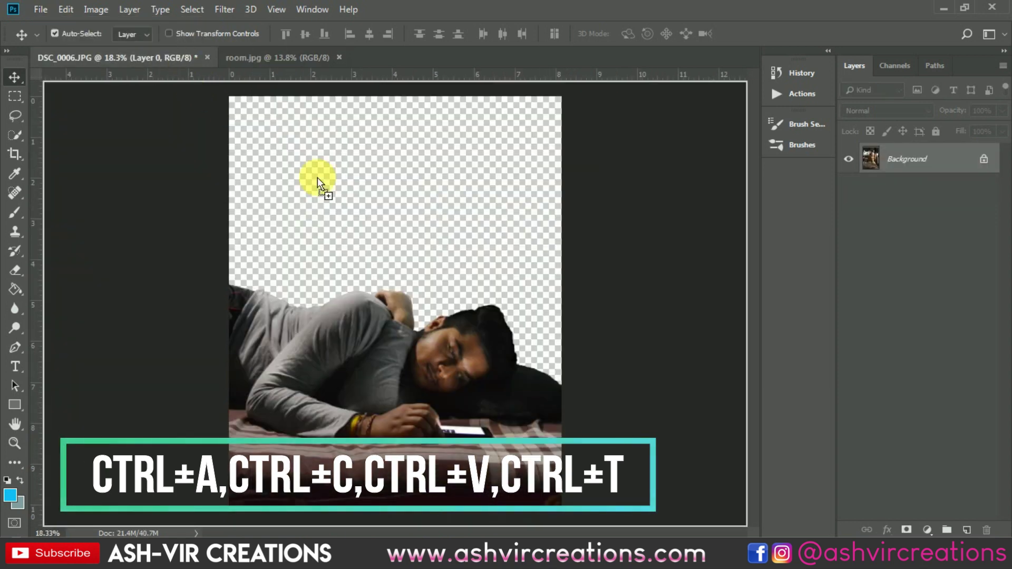
key("ctrl+v")
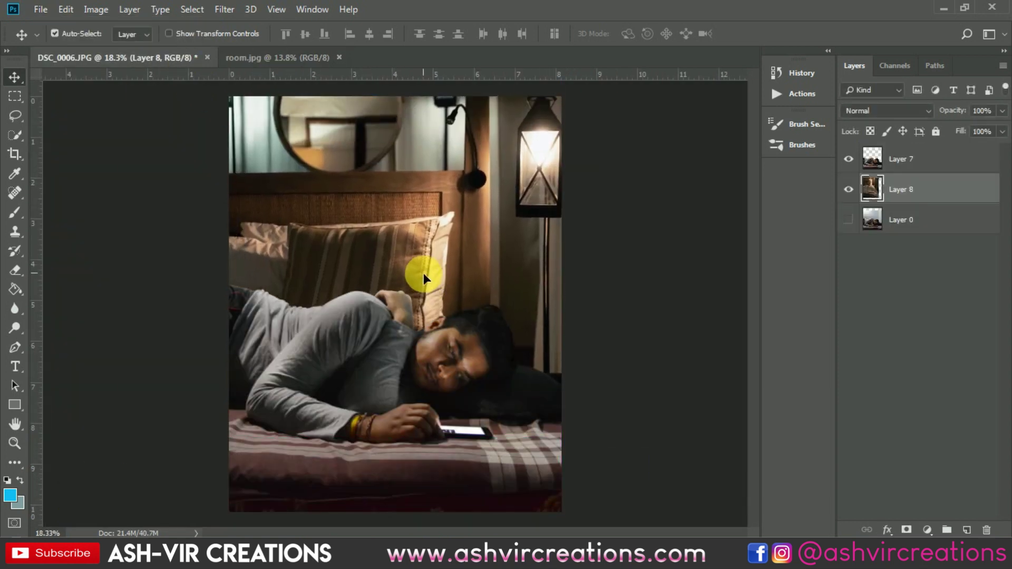
- Scale the room layer to about 86% and position it so it spans the canvas width behind the man
left_click_drag(423, 273, 434, 294)
left_click(66, 9)
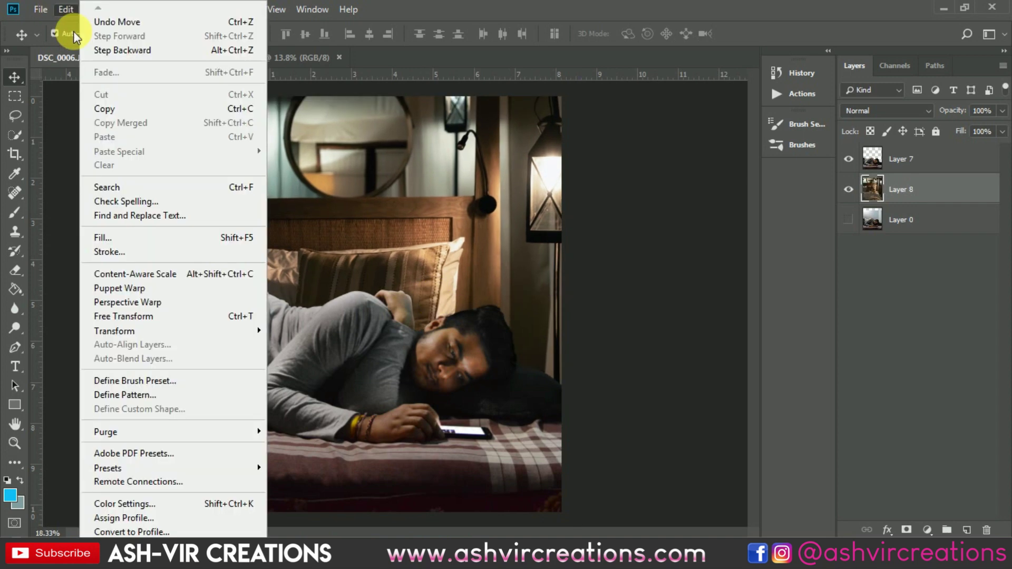
left_click(100, 253)
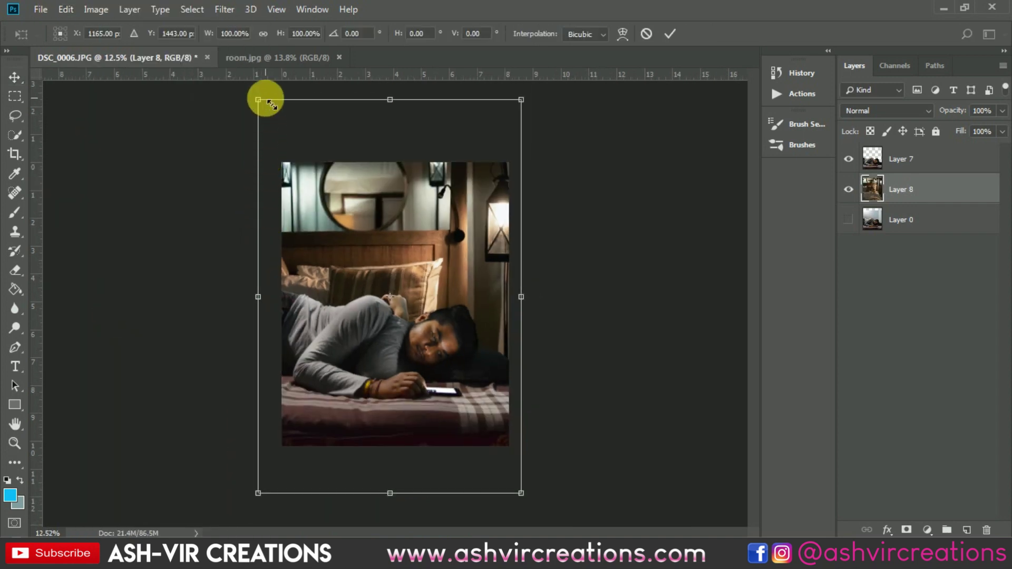
left_click_drag(258, 100, 289, 136)
left_click_drag(365, 220, 382, 195)
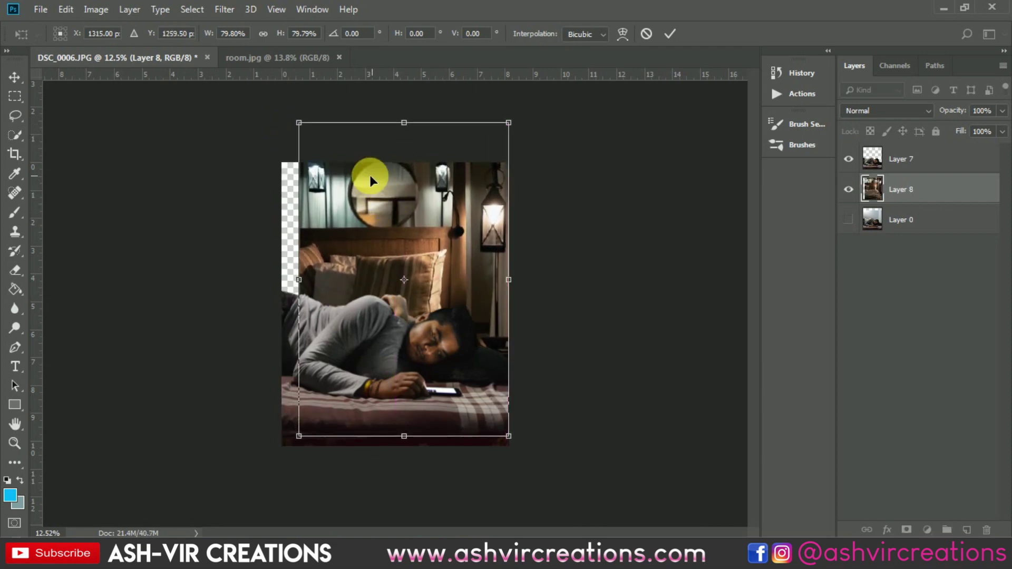
left_click_drag(307, 129, 281, 104)
key("ctrl+plus")
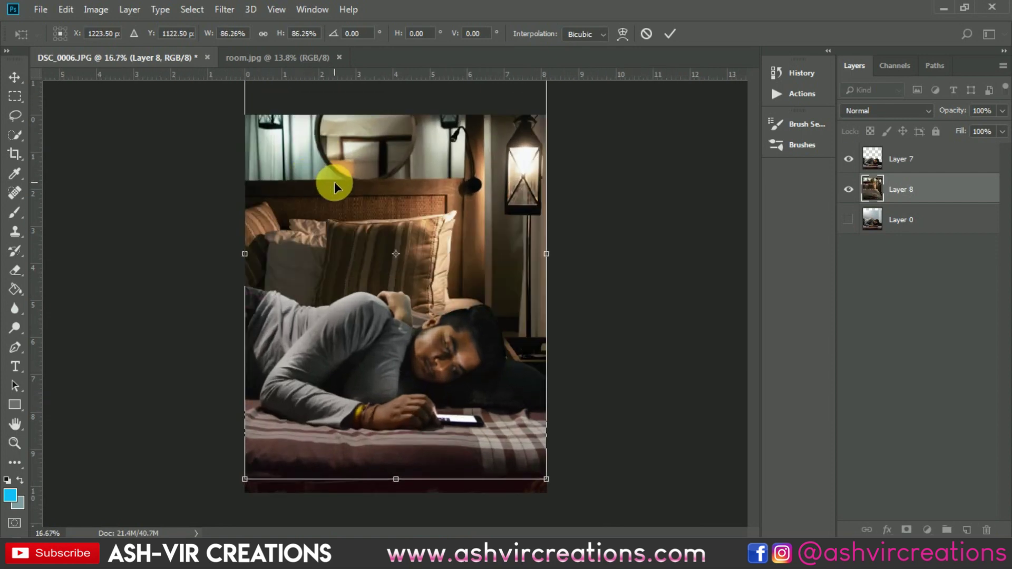
key("Return")
- Refine the room layer's fit with Free Transform to cover the thin gap along the canvas's left edge
scroll(283, 168, "up", 2)
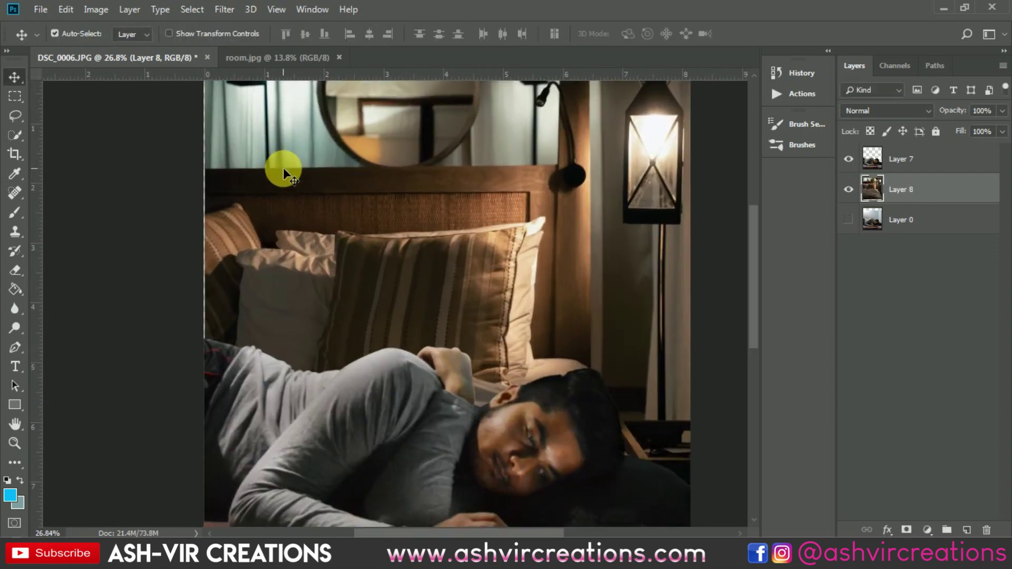
scroll(283, 168, "down", 3)
key("ctrl+t")
scroll(305, 149, "down", 2)
left_click_drag(301, 131, 301, 132)
key("Return")
scroll(332, 218, "up", 2)
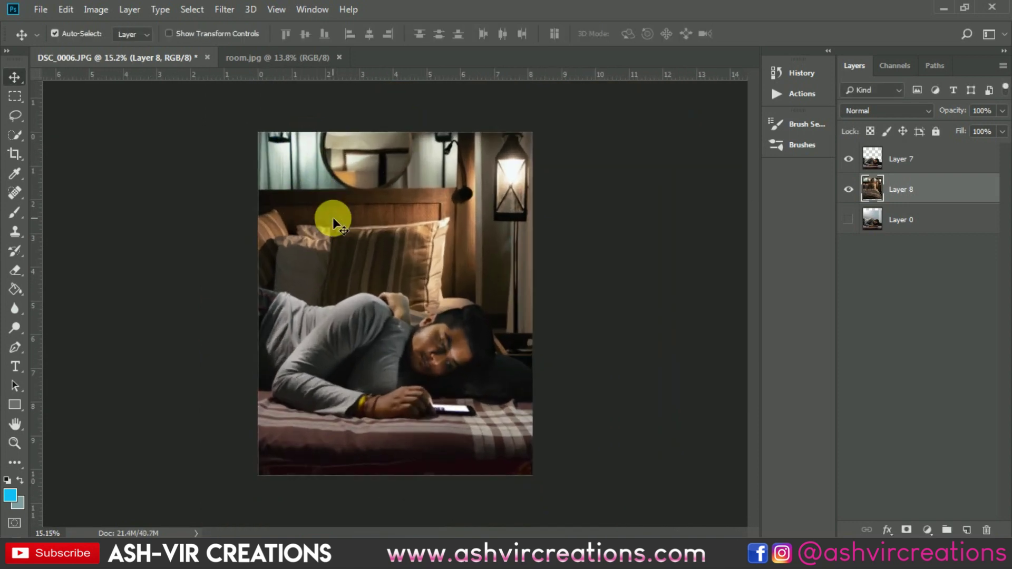
- Apply a Box Blur with a radius of about 25 pixels to the room layer
left_click(222, 11)
mouse_move(238, 177)
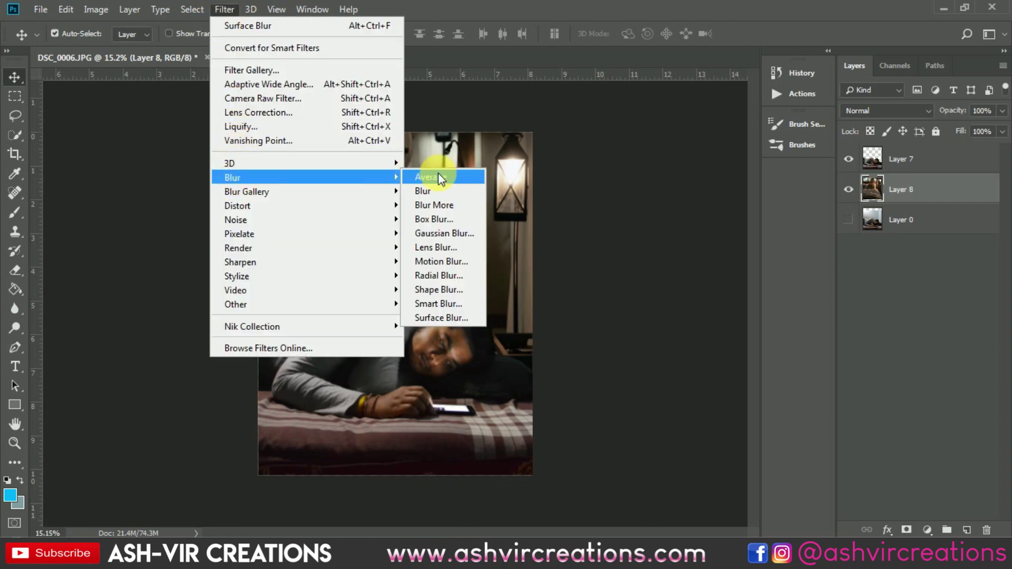
left_click(438, 220)
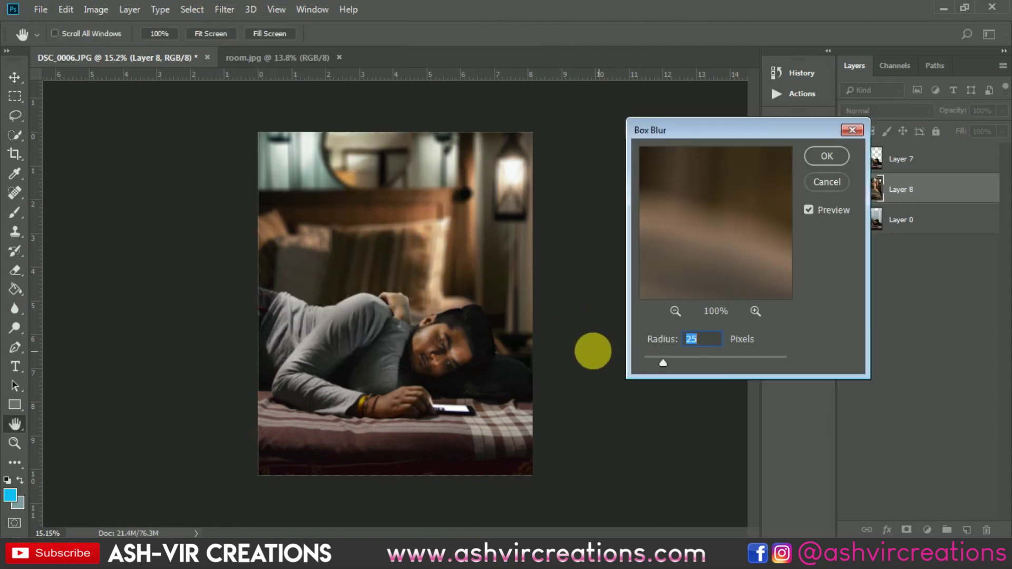
scroll(512, 347, "up", 1)
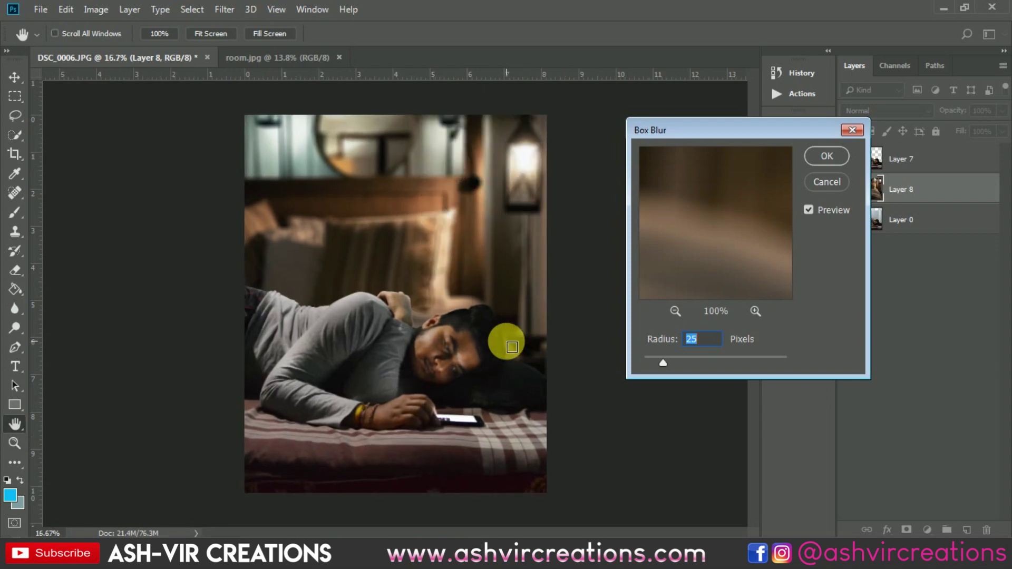
scroll(512, 347, "up", 1)
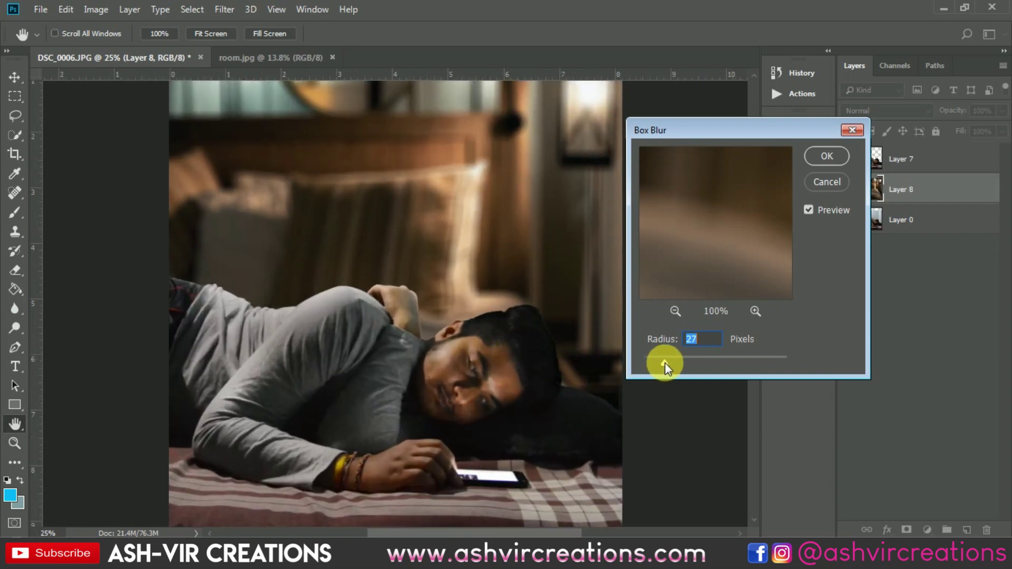
left_click_drag(665, 362, 663, 364)
left_click(832, 154)
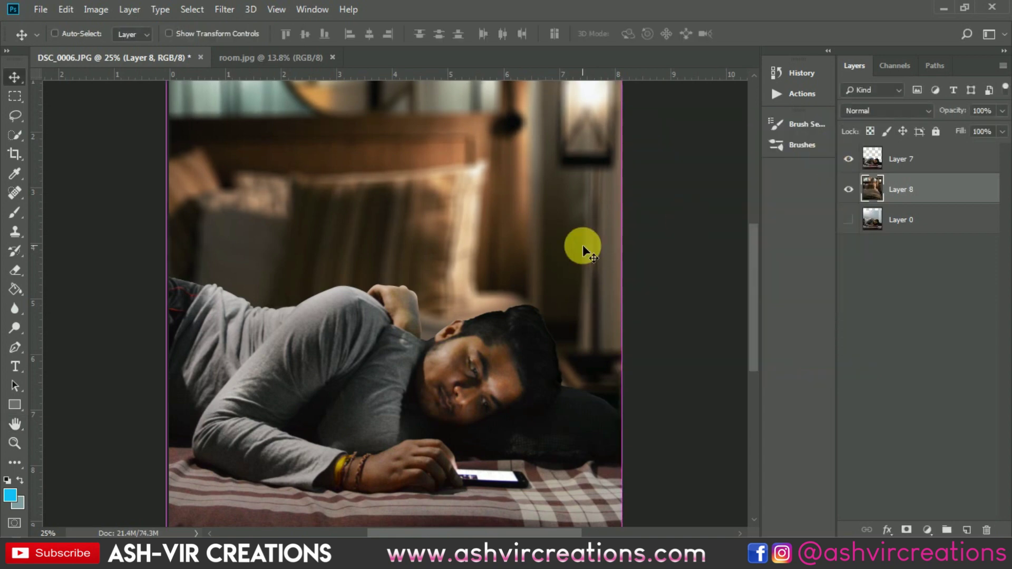
key("ctrl+minus")
key("ctrl+minus")
key("ctrl+plus")
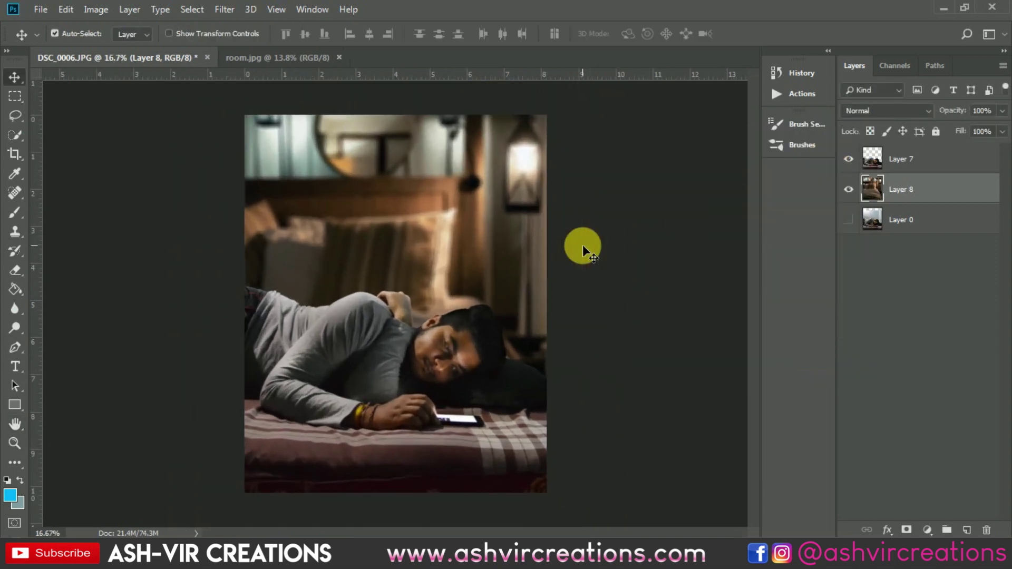
- Move the blurred room layer down until the whole mirror and the wall lamps show above the man
scroll(482, 271, "up", 2)
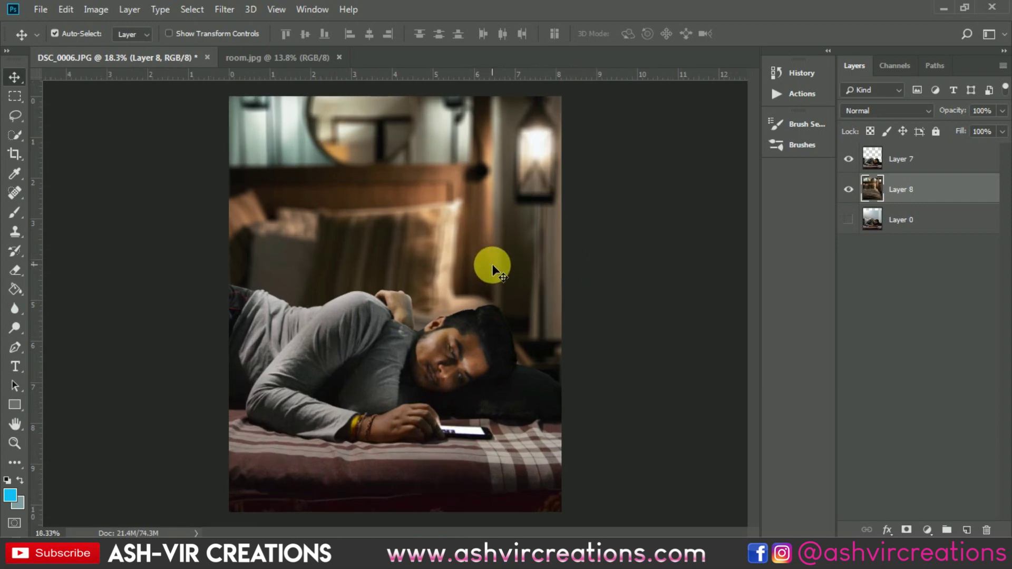
scroll(449, 256, "down", 1)
left_click_drag(448, 256, 453, 296)
scroll(473, 275, "up", 1)
mouse_move(471, 244)
left_mouse_down()
mouse_move(472, 260)
mouse_move(467, 242)
left_mouse_up()
left_click_drag(473, 278, 485, 220)
key("ctrl+minus")
key("ctrl+minus")
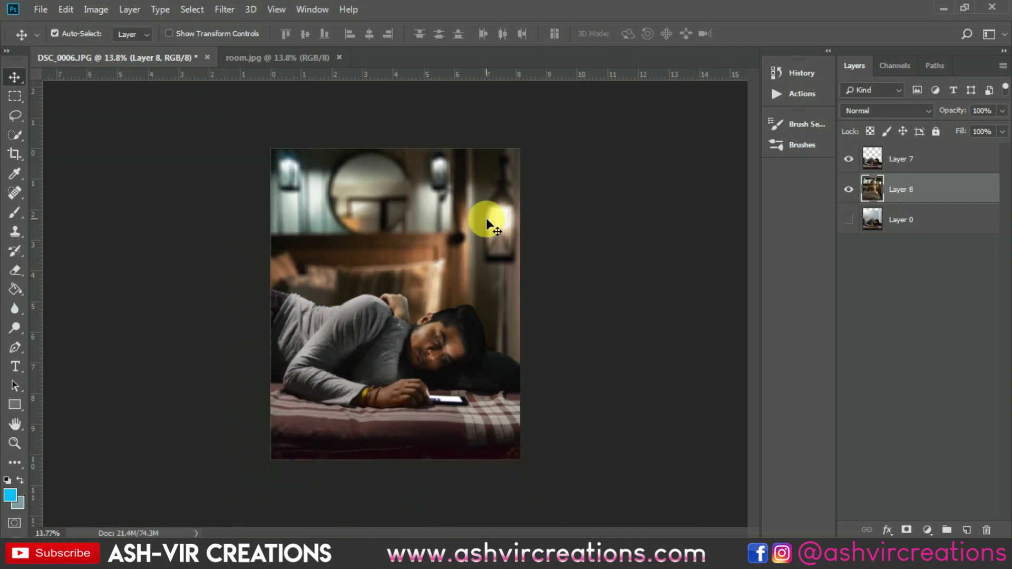
key("ctrl+plus")
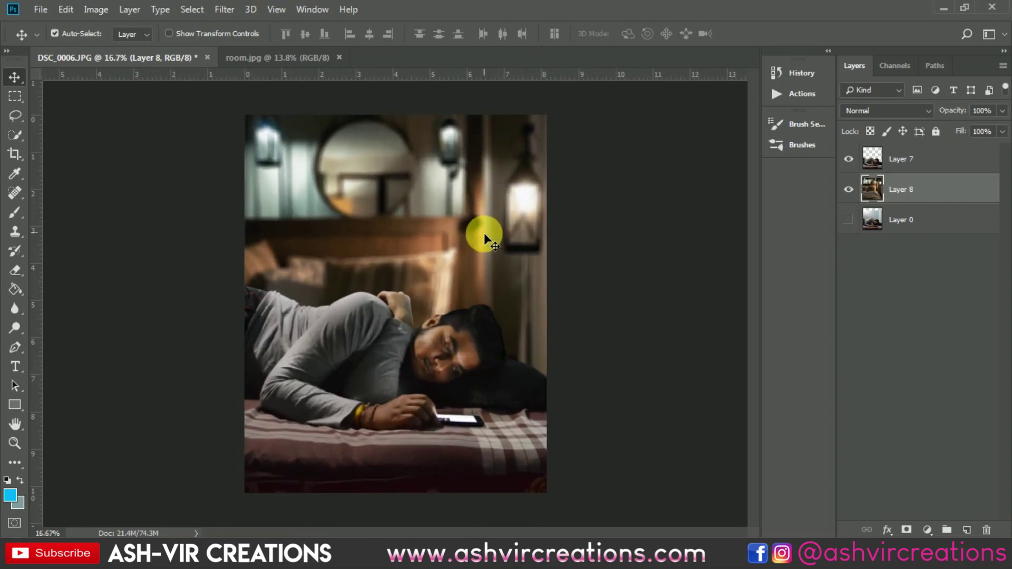
- Open rew.png from the Desktop and bring its blue bedsheet cutout into the DSC_0006.JPG composite
left_click(41, 9)
left_click(50, 35)
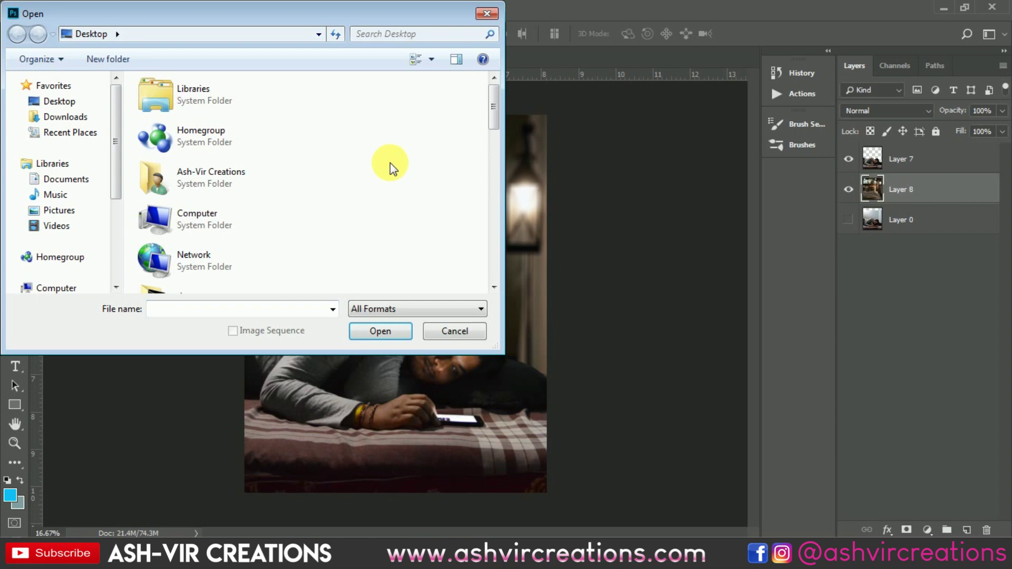
scroll(391, 163, "down", 10)
scroll(374, 167, "down", 5)
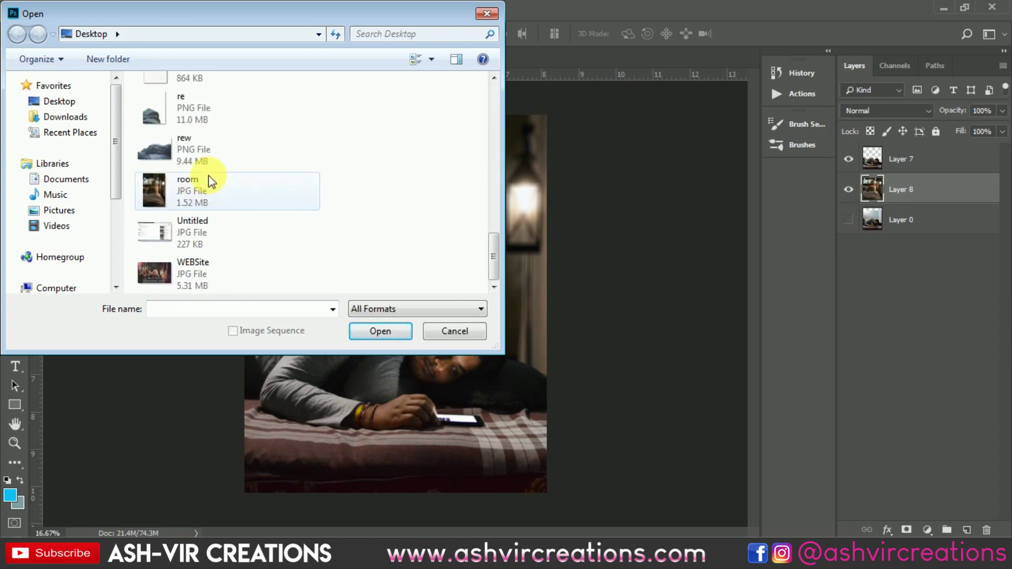
double_click(201, 151)
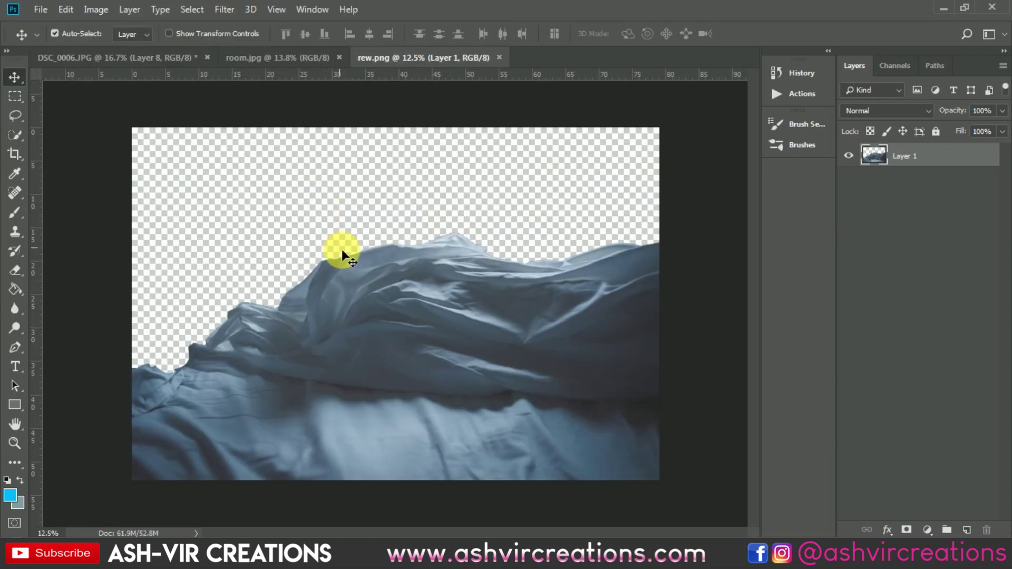
left_click_drag(341, 249, 416, 296)
- Scale the bedsheet layer to about 45% and align its right side with the canvas's right edge
key("ctrl+t")
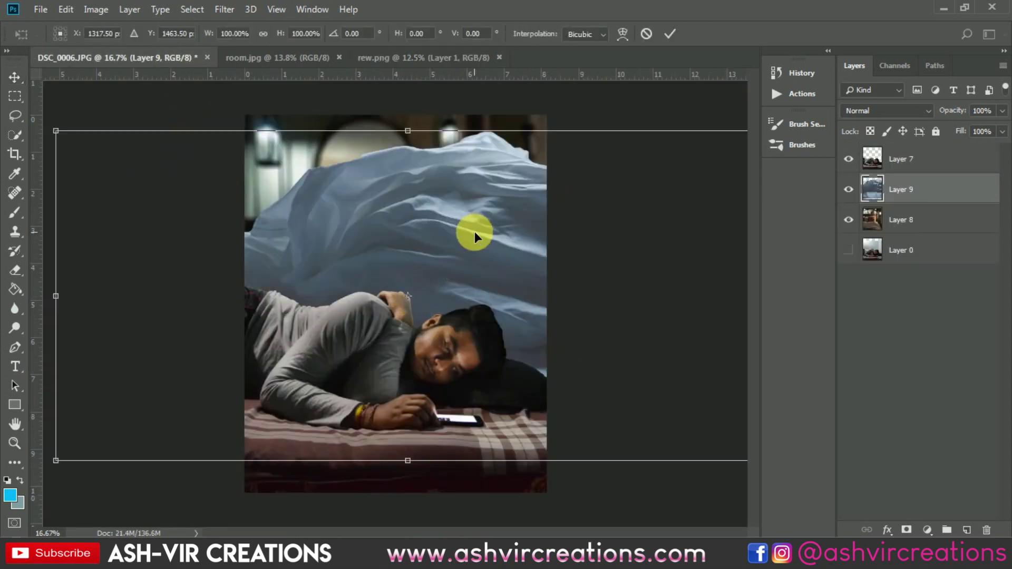
left_click_drag(75, 147, 249, 234)
left_click_drag(490, 299, 472, 225)
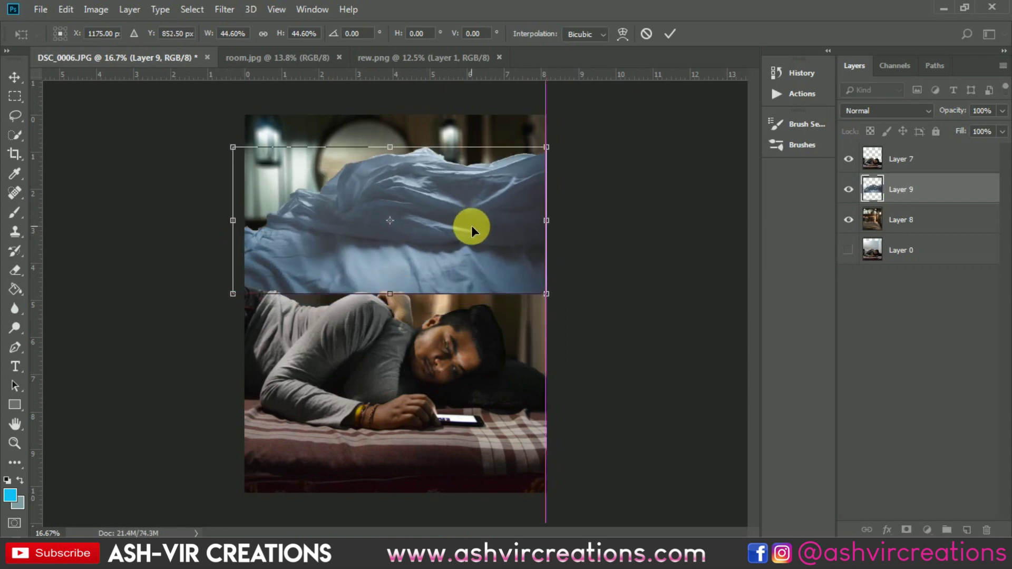
key("Return")
- Move the bedsheet layer down behind the man so only a small part shows above the black pillow
key("ctrl+t")
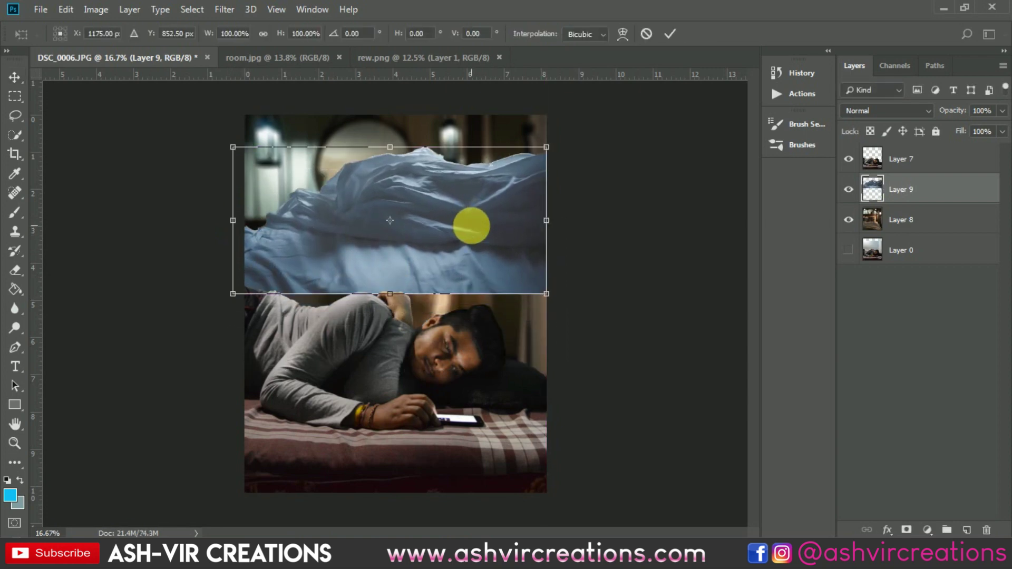
left_click_drag(493, 208, 509, 397)
mouse_move(535, 353)
left_mouse_down()
mouse_move(532, 338)
mouse_move(628, 318)
mouse_move(644, 441)
mouse_move(595, 355)
mouse_move(539, 343)
left_mouse_up()
key("Return")
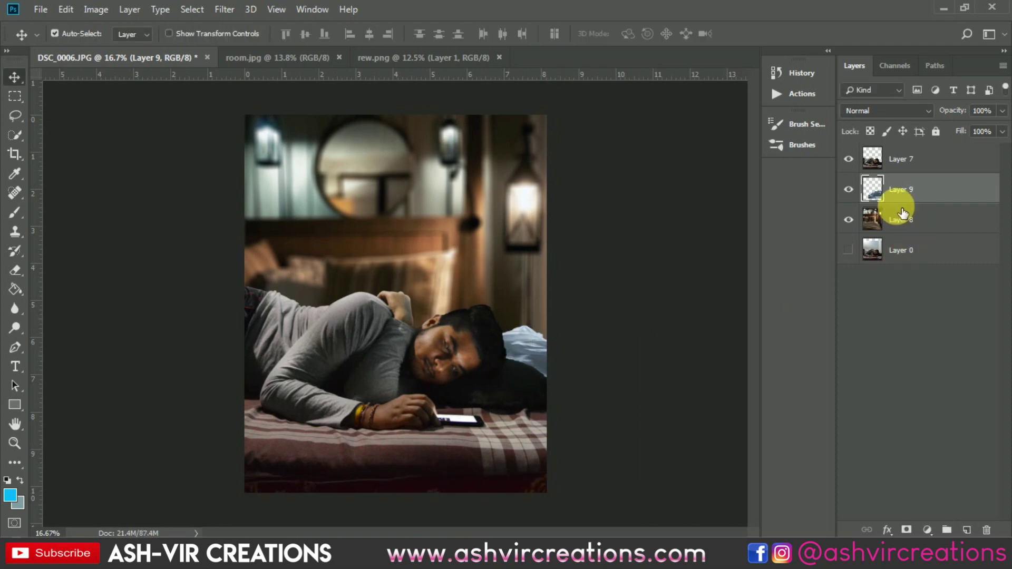
- Bring the bedsheet layer above the man's layer and place it across the canvas's lower-right corner with Free Transform
left_click_drag(905, 191, 905, 149)
left_click_drag(455, 416, 546, 460)
key("ctrl+z")
left_click(468, 440)
key("ctrl+t")
left_click_drag(454, 446, 543, 434)
double_click(522, 447)
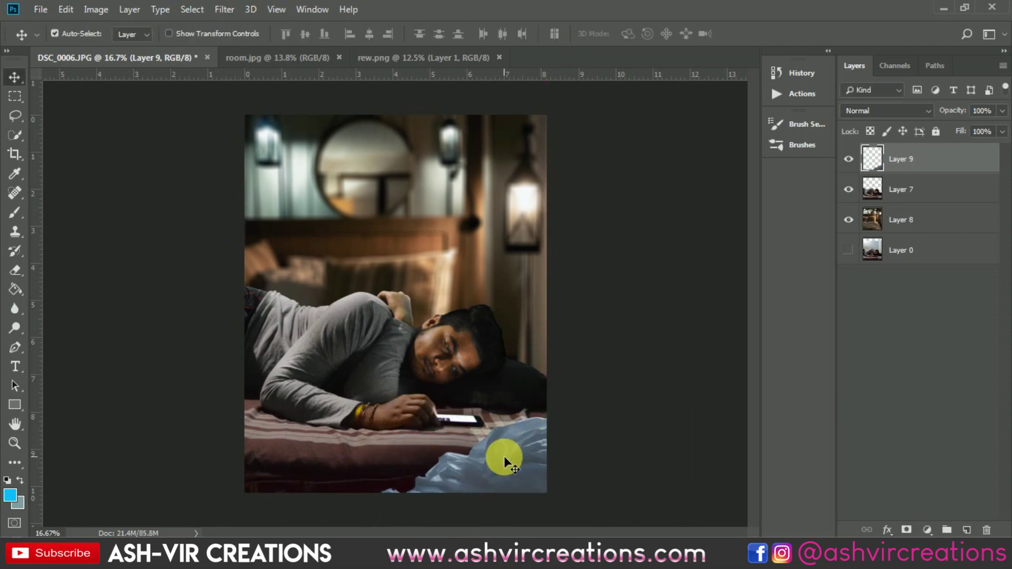
- Duplicate the bedsheet layer, mirror the copy, rotate it about 15 degrees, and place it over the canvas's lower-left corner
key("ctrl+j")
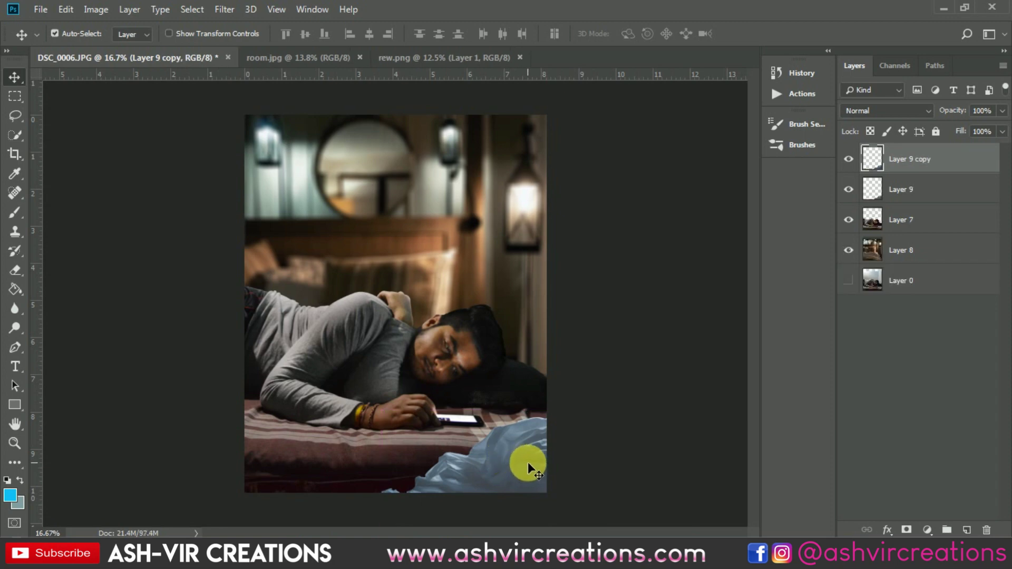
key("ctrl+t")
left_click_drag(527, 465, 444, 426)
right_click(461, 446)
left_click(493, 421)
left_click_drag(515, 442, 402, 502)
left_click_drag(528, 440, 441, 486)
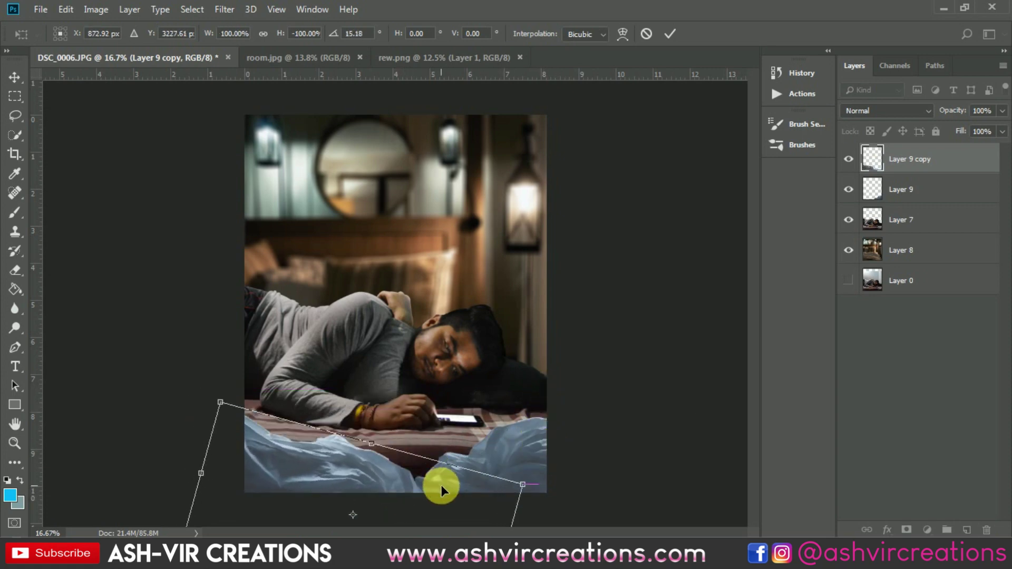
double_click(369, 479)
key("ctrl+plus")
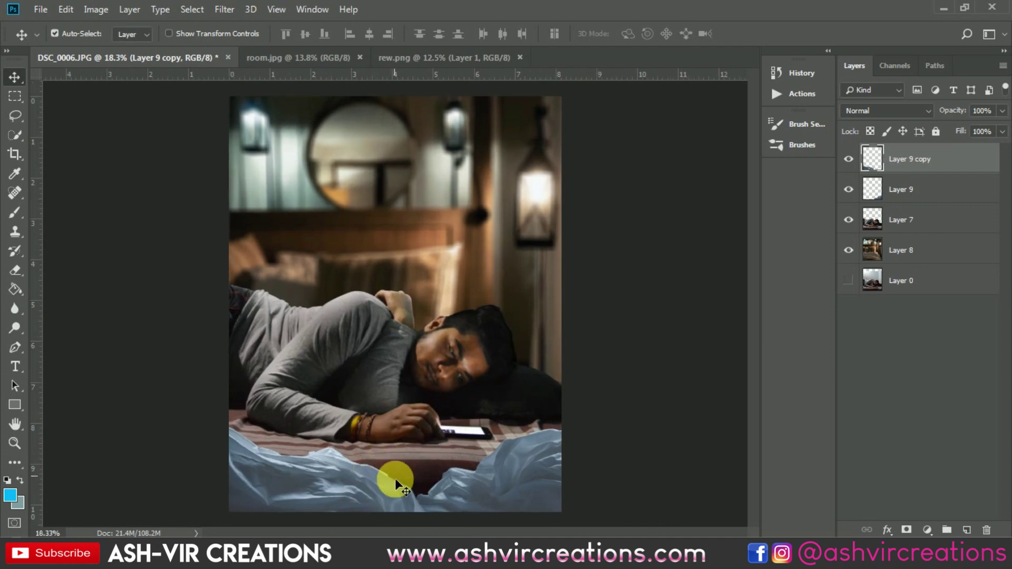
- Apply a Gaussian Blur with a radius of about 33 pixels to the mirrored bedsheet copy
left_click_drag(445, 403, 416, 301)
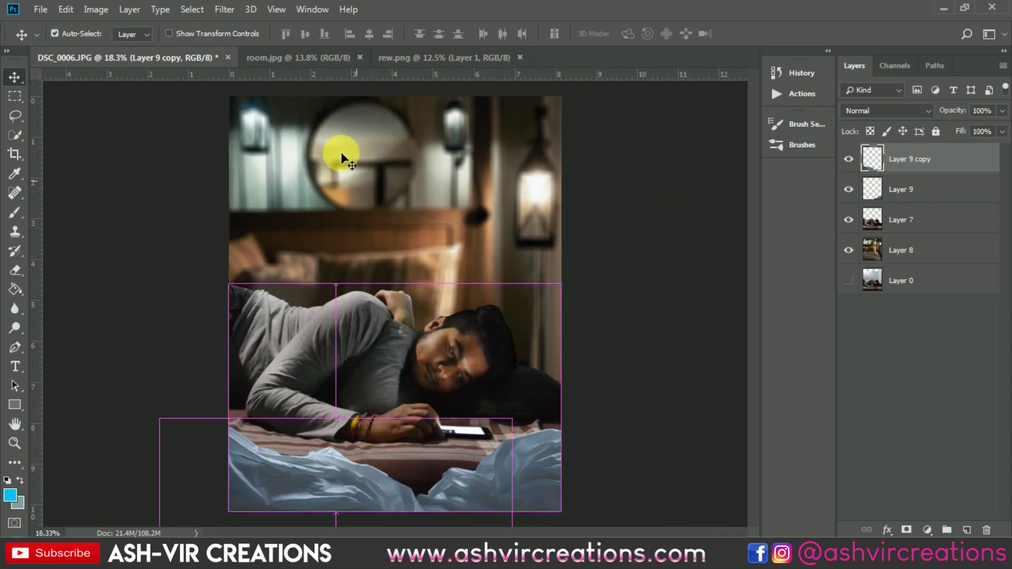
left_click(225, 10)
mouse_move(235, 177)
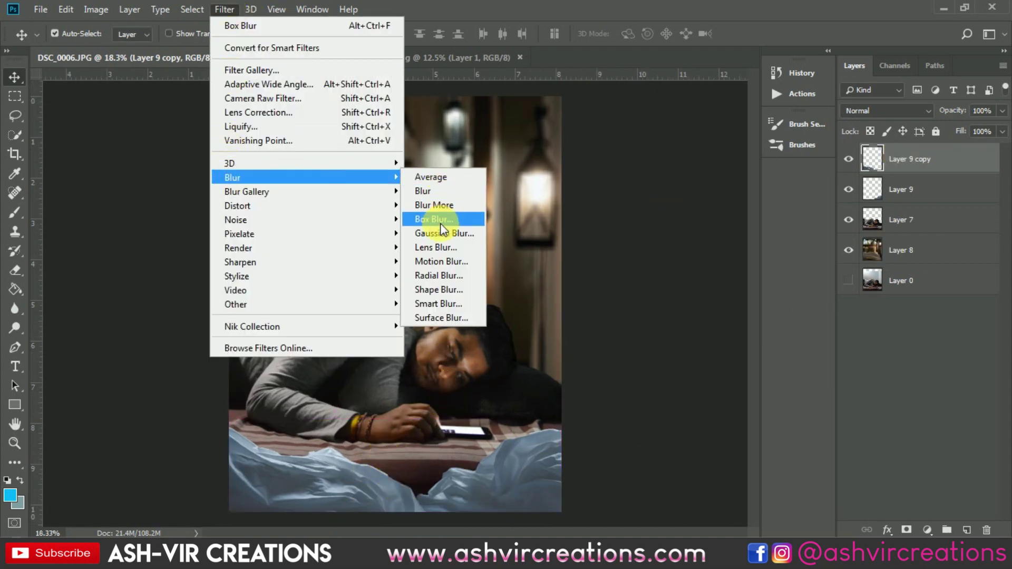
left_click(440, 233)
left_click(617, 319)
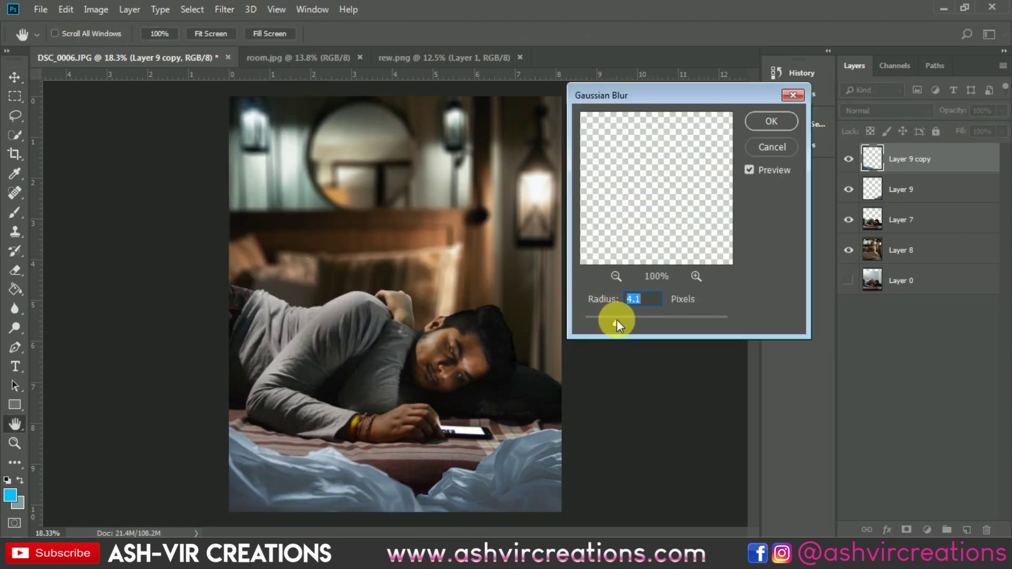
left_click_drag(638, 320, 657, 320)
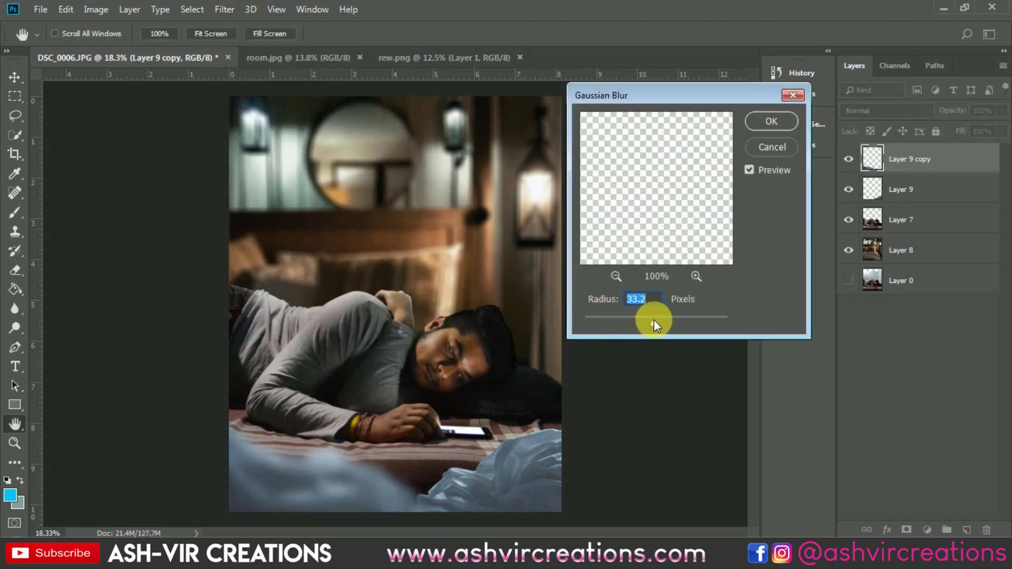
left_click(781, 153)
key("ctrl+minus")
mouse_move(345, 440)
left_mouse_down()
mouse_move(391, 430)
mouse_move(394, 411)
mouse_move(346, 420)
mouse_move(350, 443)
left_mouse_up()
key("ctrl")
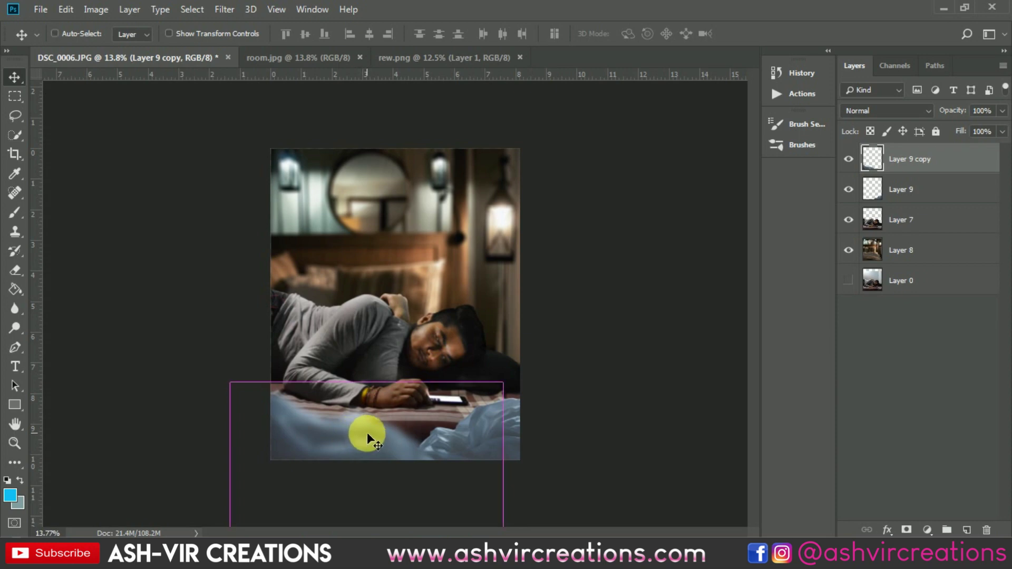
- Duplicate the blurred bedsheet copy, rotate the duplicate to about -49 degrees, and move it over the lower-right part of the bed
key("ctrl+j")
key("ctrl+t")
left_click_drag(411, 450, 479, 447)
right_click(479, 447)
left_click(507, 426)
left_click_drag(669, 373, 511, 437)
scroll(511, 437, "up", 3)
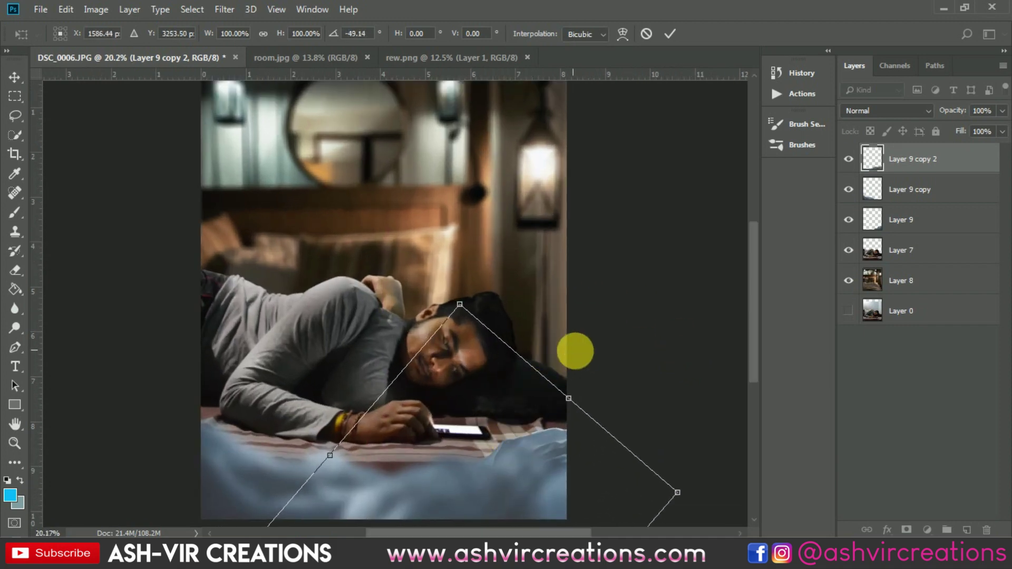
scroll(543, 233, "down", 2)
left_click_drag(549, 393, 554, 364)
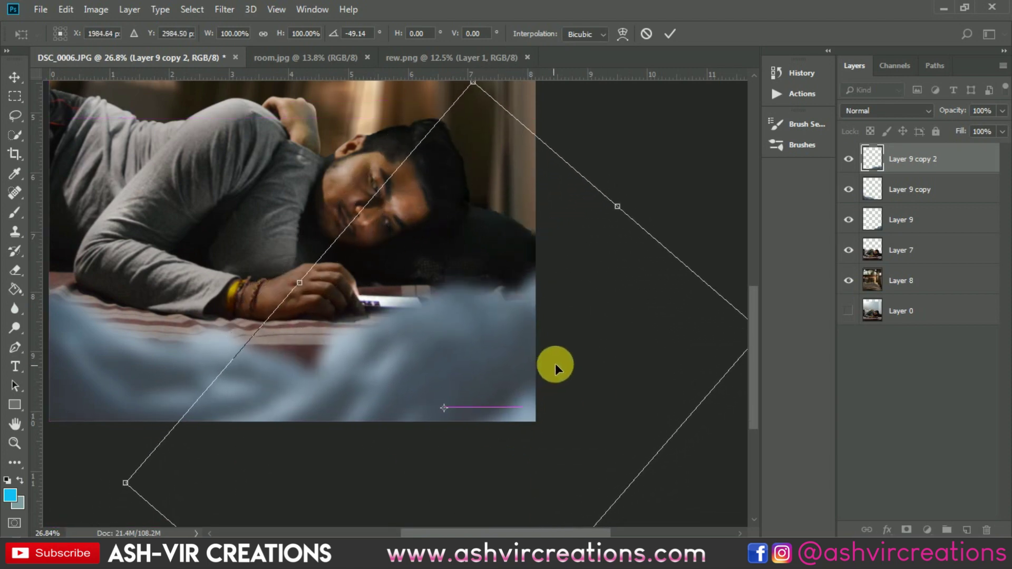
- Readjust the second blurred copy's rotation and position so it fills the bottom foreground below the phone
left_click_drag(479, 364, 436, 402)
left_click_drag(626, 258, 680, 370)
left_click_drag(454, 455, 416, 457)
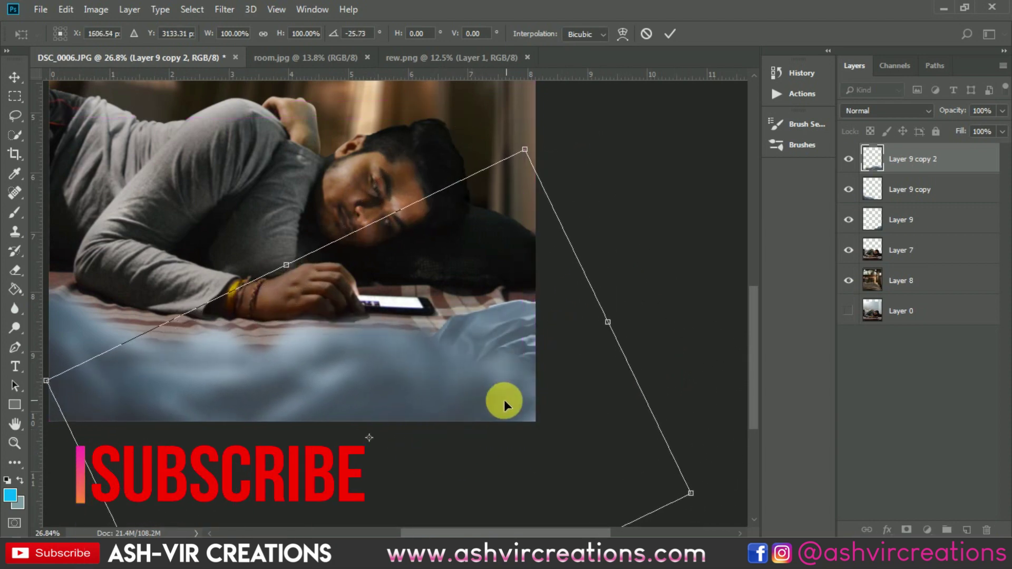
left_click_drag(515, 389, 339, 414)
left_click_drag(575, 343, 580, 305)
left_click_drag(389, 413, 445, 421)
key("Return")
- Place the second blurred bedsheet copy beneath the first blurred copy in the layer order
left_click_drag(928, 165, 924, 211)
left_click_drag(402, 357, 477, 359)
scroll(514, 330, "down", 3)
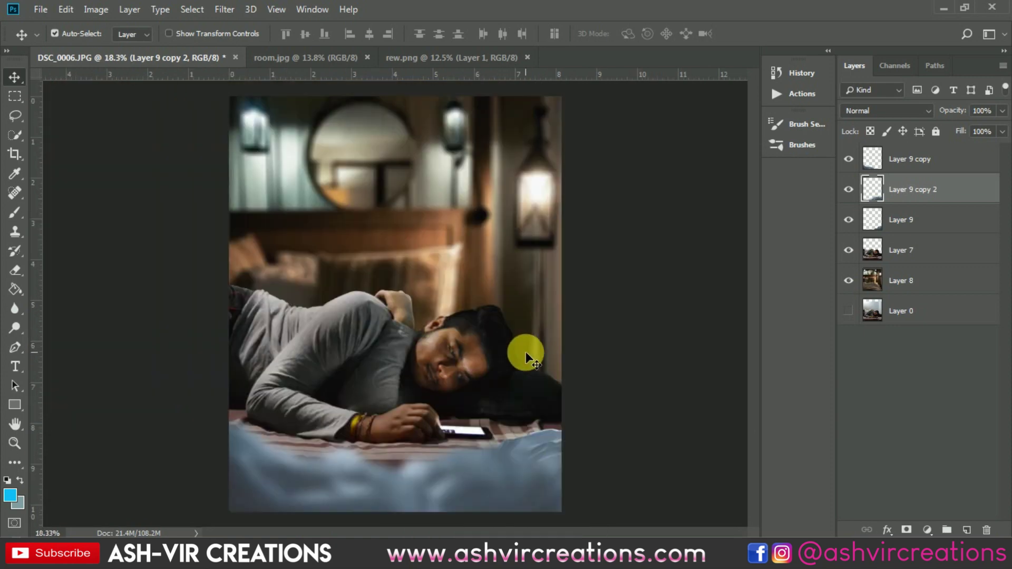
- Nudge the sharp bedsheet, Layer 9, so its folded edge peeks out above the blurred sheets near the phone
scroll(522, 343, "up", 4)
left_click(547, 359)
left_click_drag(546, 359, 467, 383)
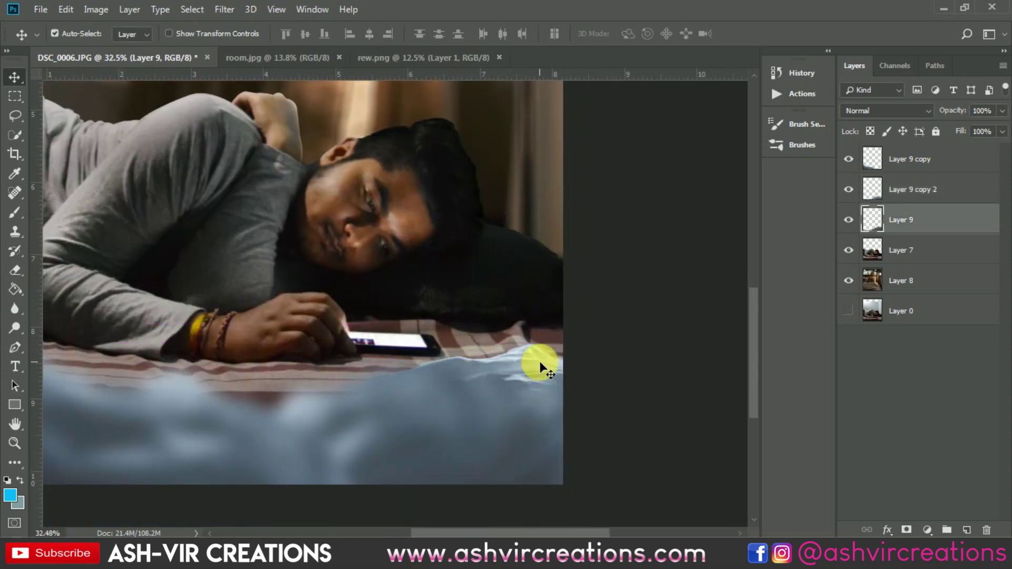
mouse_move(540, 362)
left_mouse_down()
mouse_move(531, 350)
mouse_move(536, 362)
left_mouse_up()
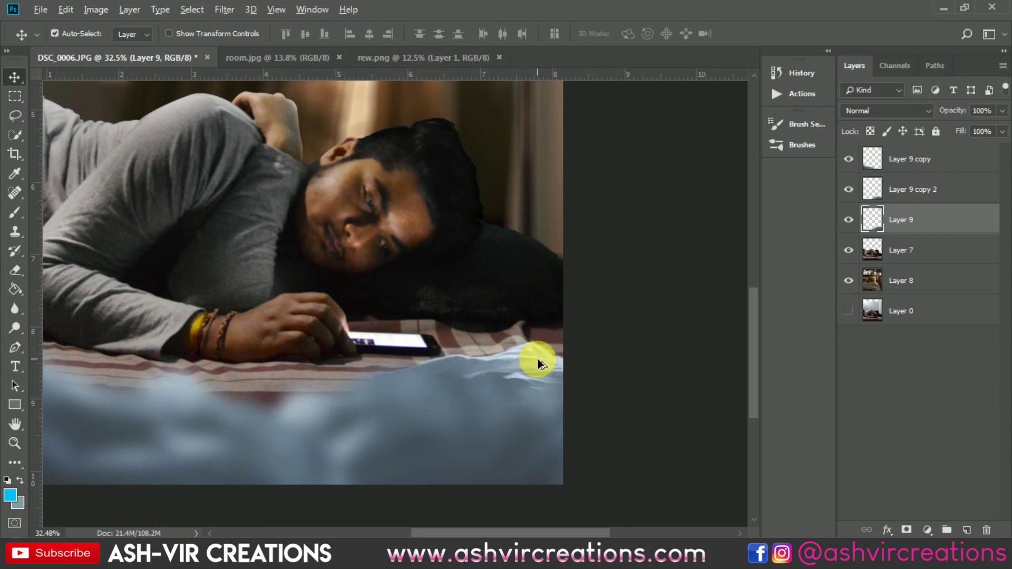
- Duplicate the sharp bedsheet layer, rotate the copy about 14 degrees, and move it to the lower left below the man's arm
key("ctrl+j")
key("ctrl+t")
left_click_drag(557, 368, 246, 425)
left_click_drag(357, 350, 501, 253)
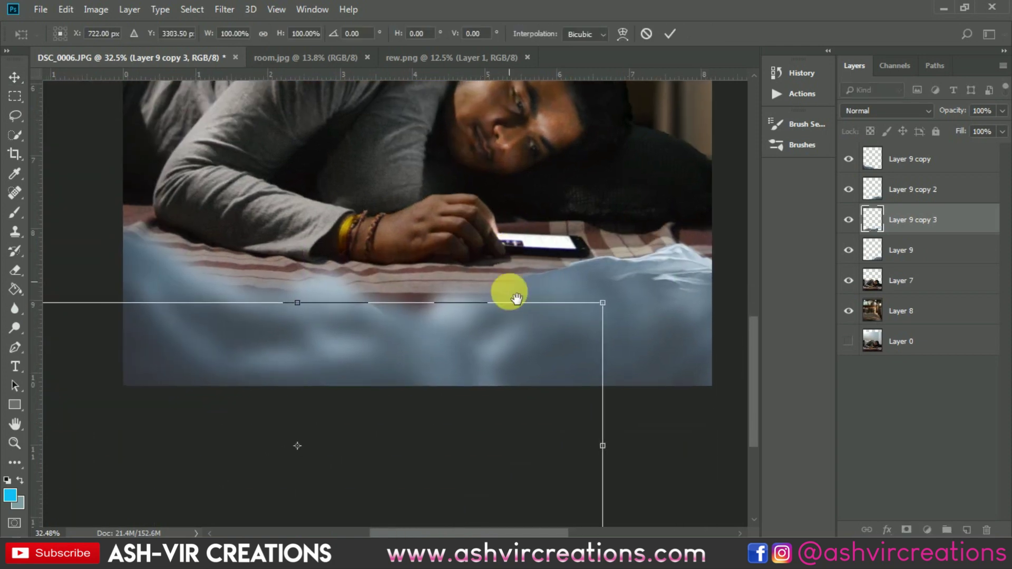
left_click_drag(561, 341, 344, 325)
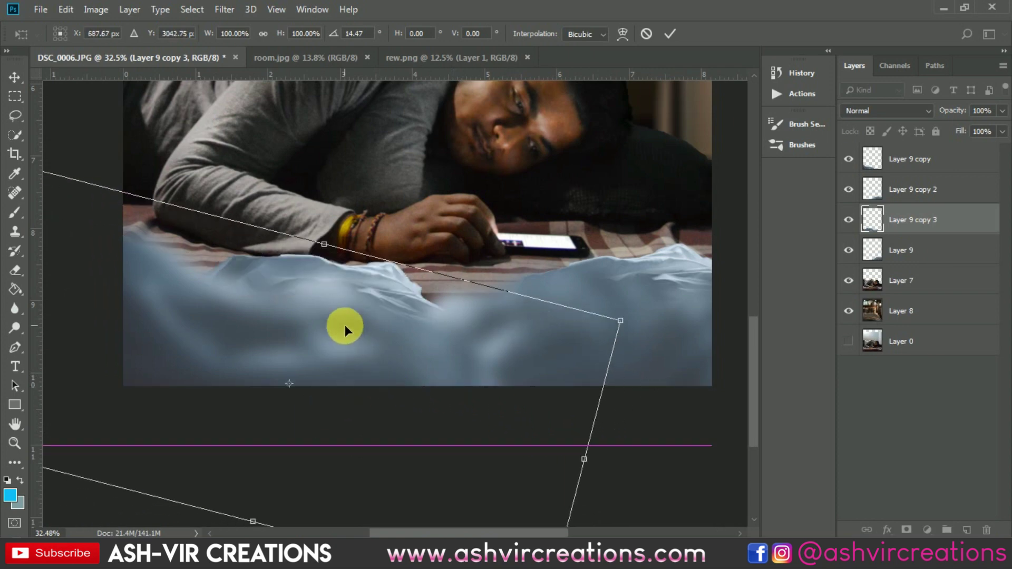
- Rotate the sharp lower-left bedsheet copy to about 37 degrees and lower it so only its upper folds show
left_click_drag(538, 232, 583, 320)
mouse_move(410, 340)
left_mouse_down()
mouse_move(321, 445)
mouse_move(328, 378)
mouse_move(398, 339)
mouse_move(398, 348)
left_mouse_up()
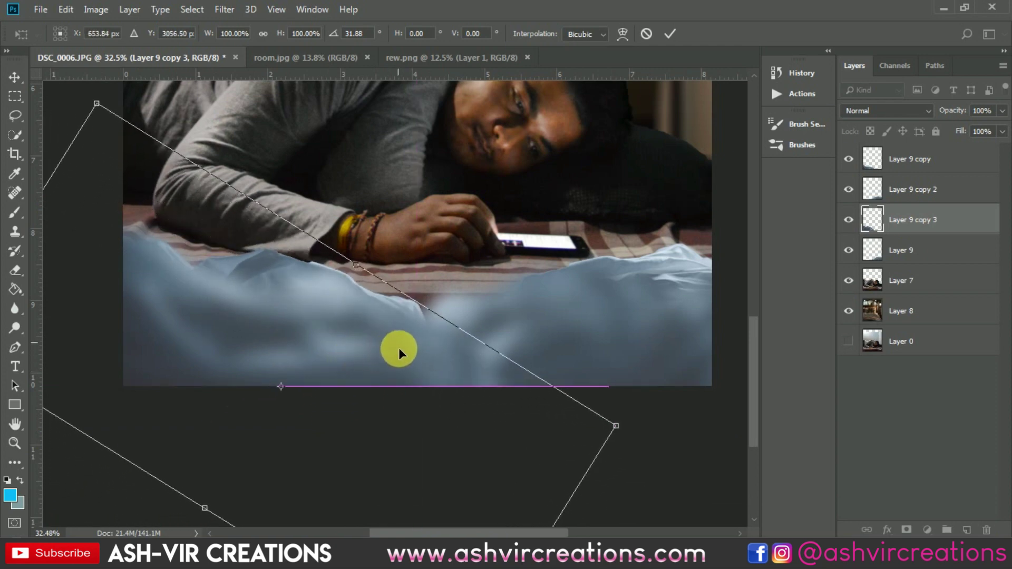
left_click_drag(476, 296, 502, 310)
left_click_drag(403, 343, 399, 353)
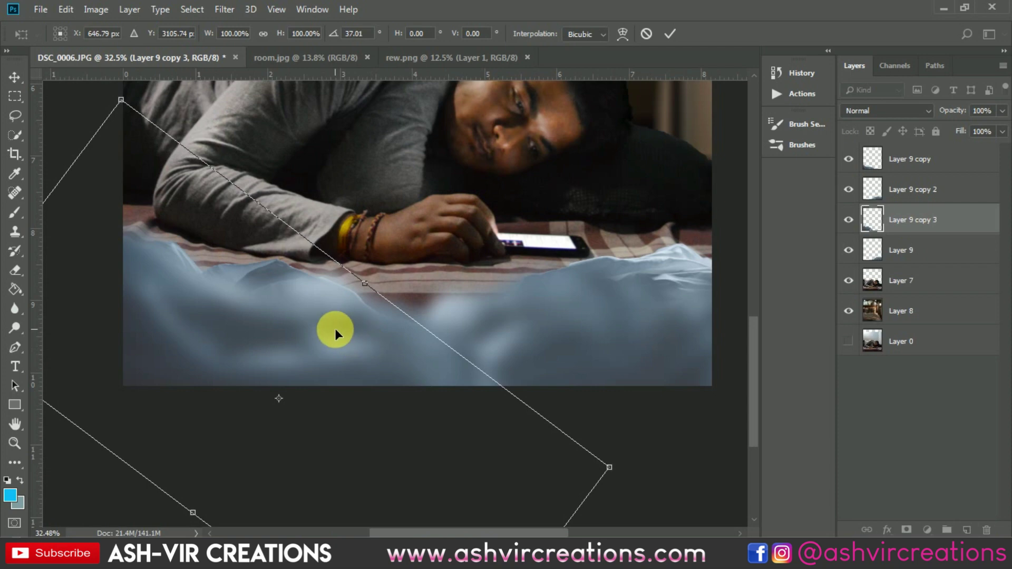
key("Return")
key("ctrl+minus")
key("ctrl+minus")
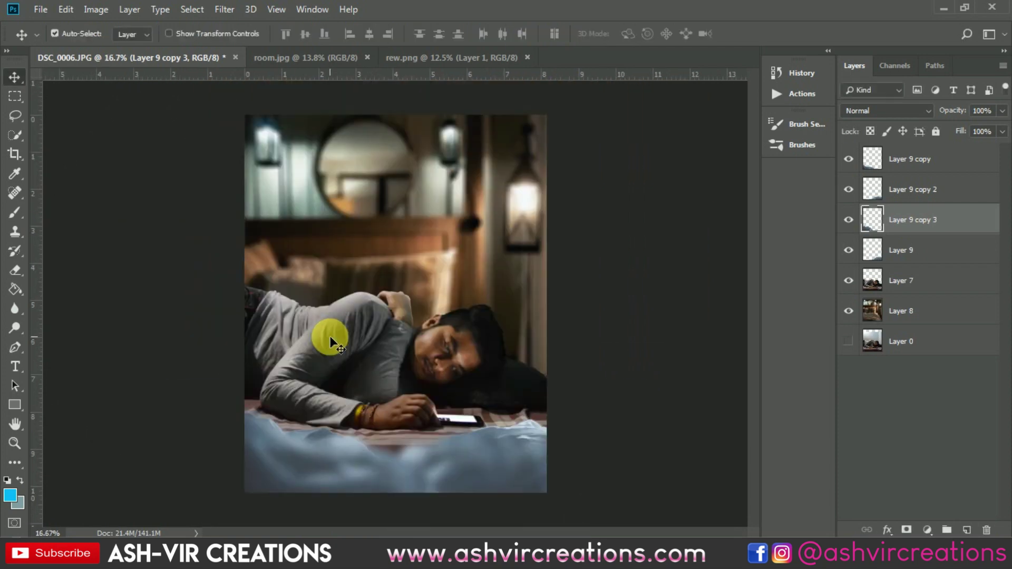
- Hide the two blurred bedsheet layers, Layer 9 copy and Layer 9 copy 2
scroll(330, 356, "up", 2)
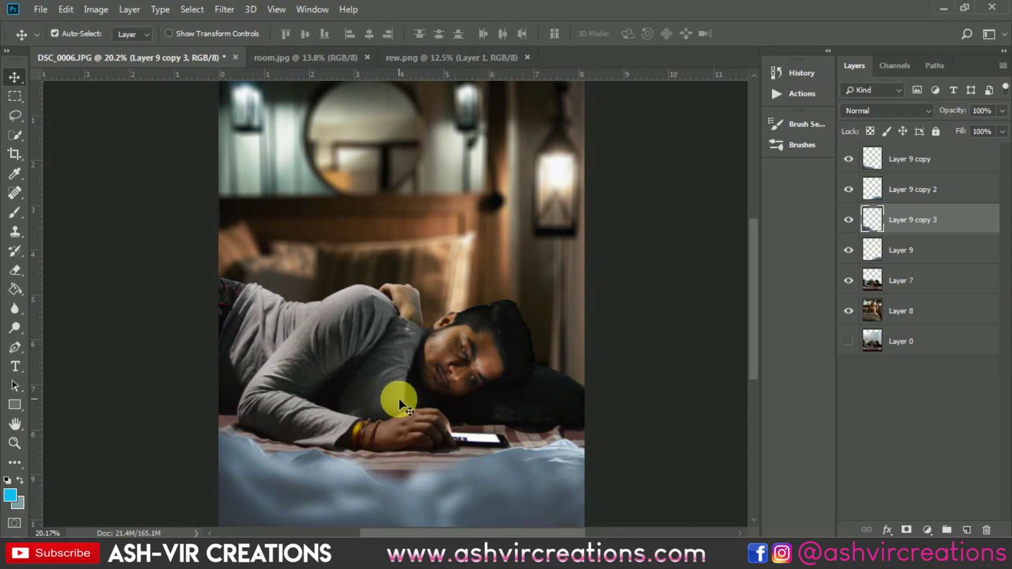
scroll(437, 371, "up", 1)
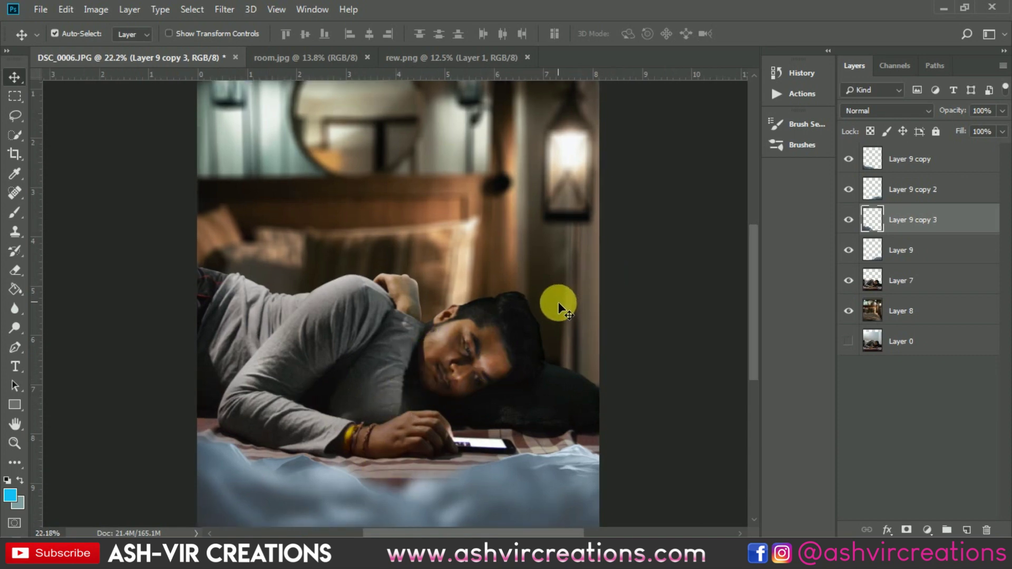
scroll(559, 304, "down", 1)
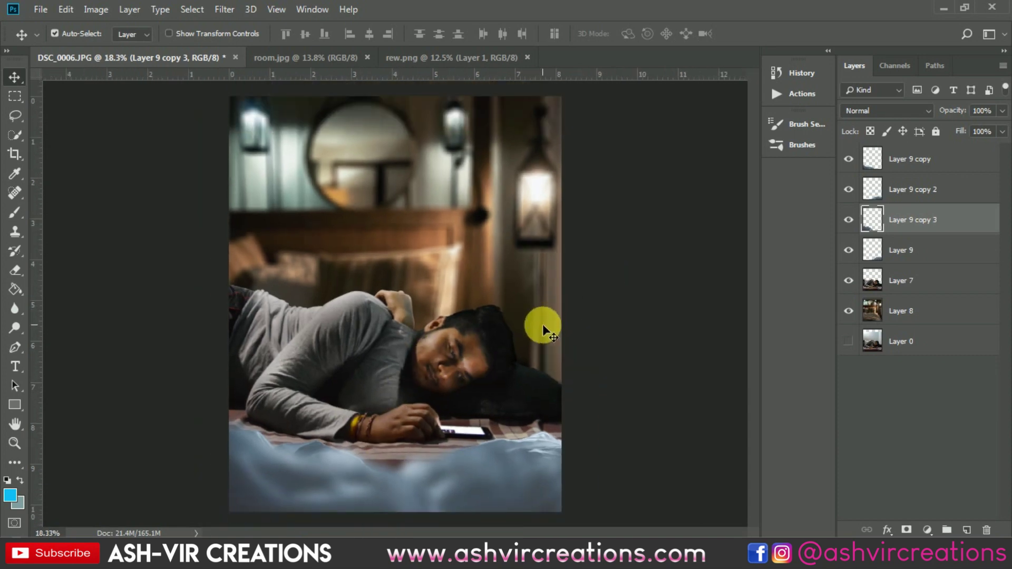
scroll(543, 321, "up", 4)
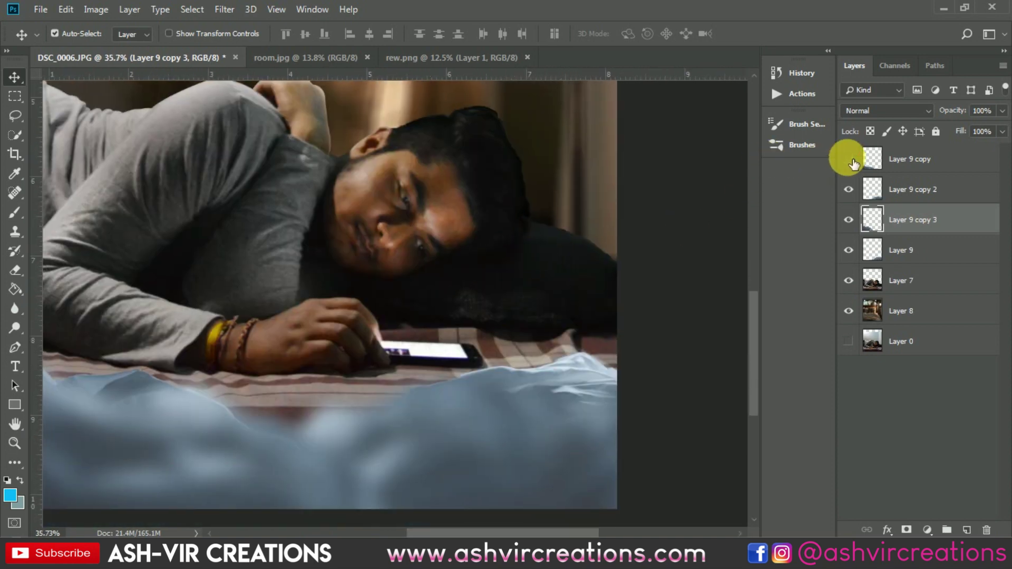
left_click(850, 160)
left_click(849, 190)
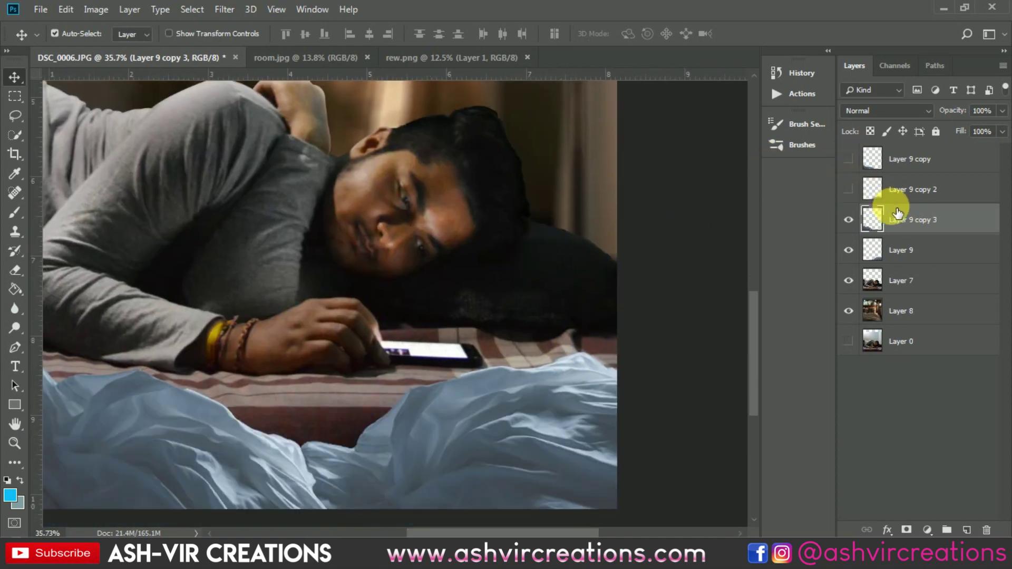
- Soften the cut-out edge of the man's trousers and waistband on Layer 7 with the Blur tool, size 35, strength 80%
left_click(582, 374)
left_click_drag(89, 384, 247, 404)
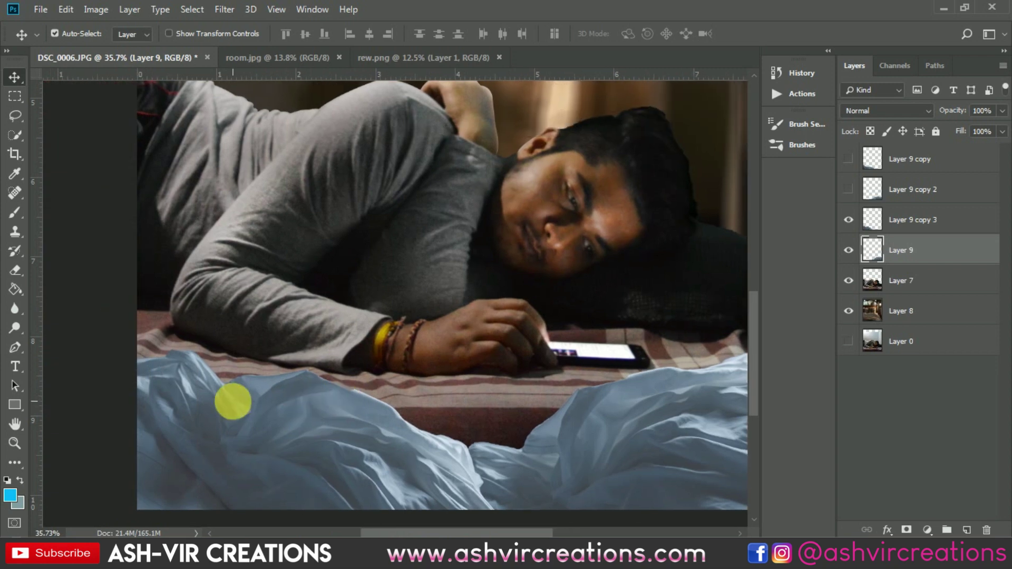
scroll(382, 261, "up", 4)
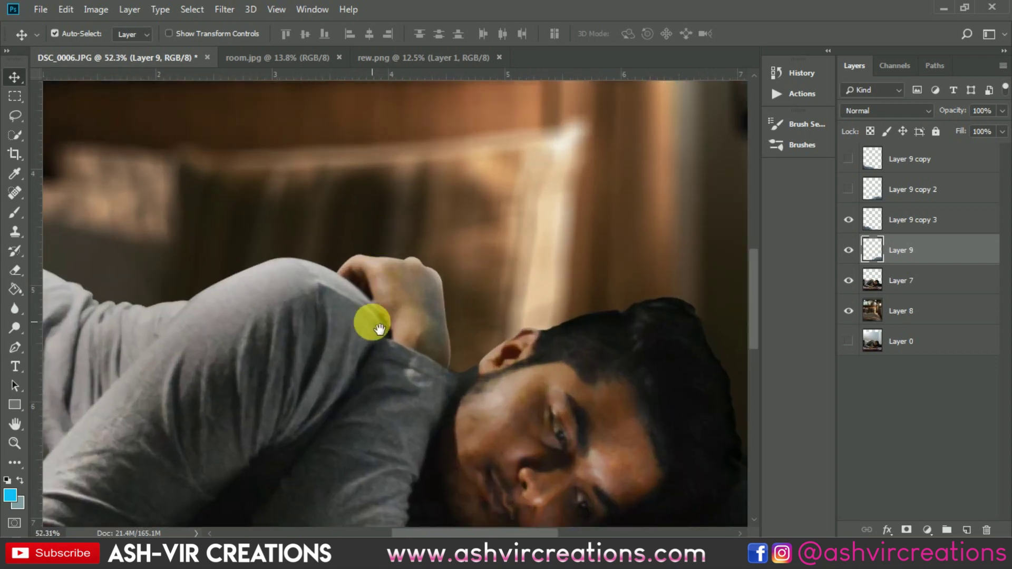
left_click_drag(373, 323, 574, 251)
left_click(901, 280)
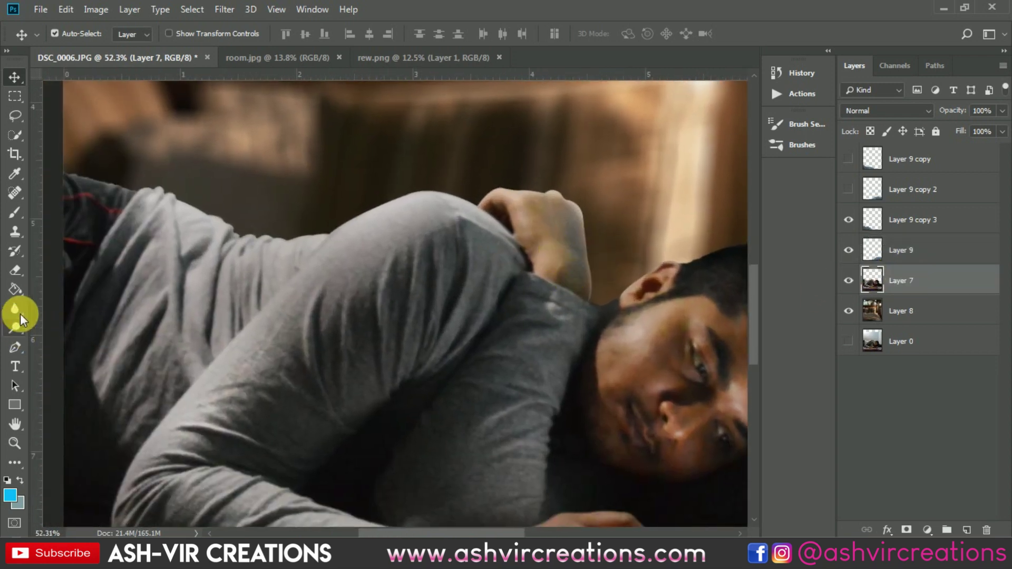
left_click_drag(15, 311, 43, 315)
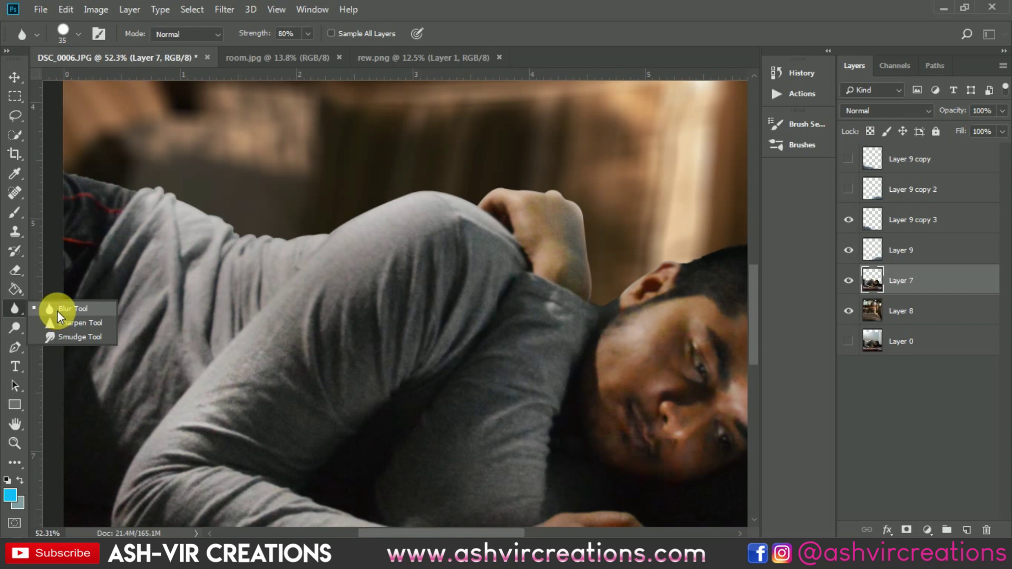
left_click(61, 311)
scroll(109, 265, "up", 4)
right_click(158, 248)
left_click(272, 393)
scroll(316, 295, "up", 2)
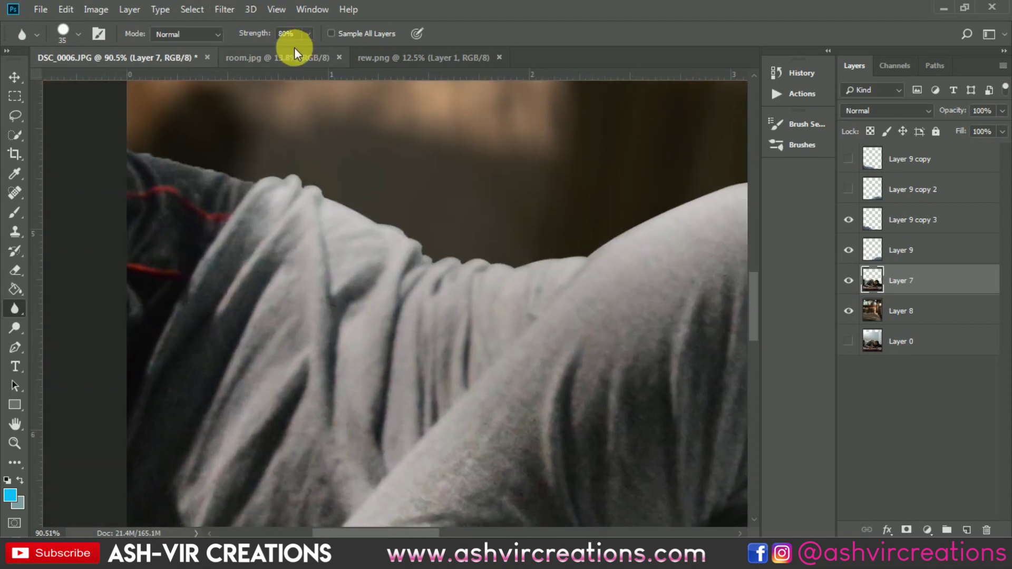
scroll(300, 211, "up", 2)
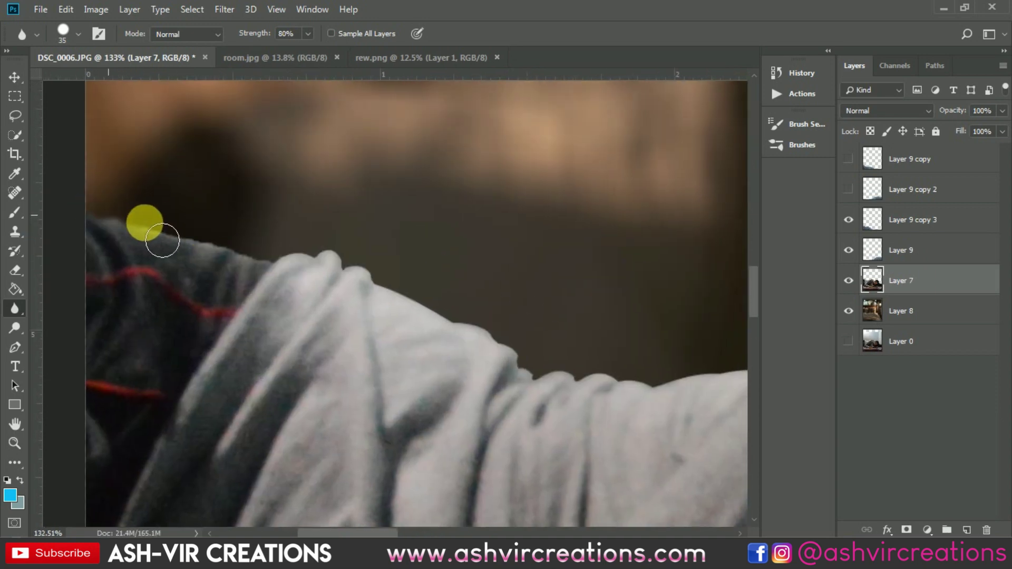
left_click_drag(210, 253, 287, 267)
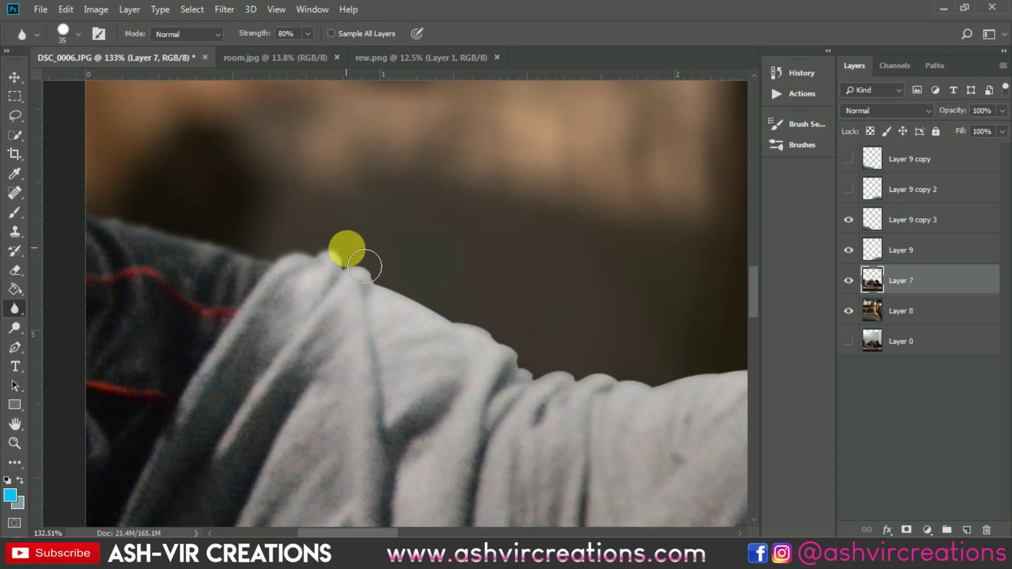
- Blur the cut-out edge of the shirt folds along the man's waist, using a smaller brush down to size 10
scroll(364, 265, "up", 3)
key("bracketleft")
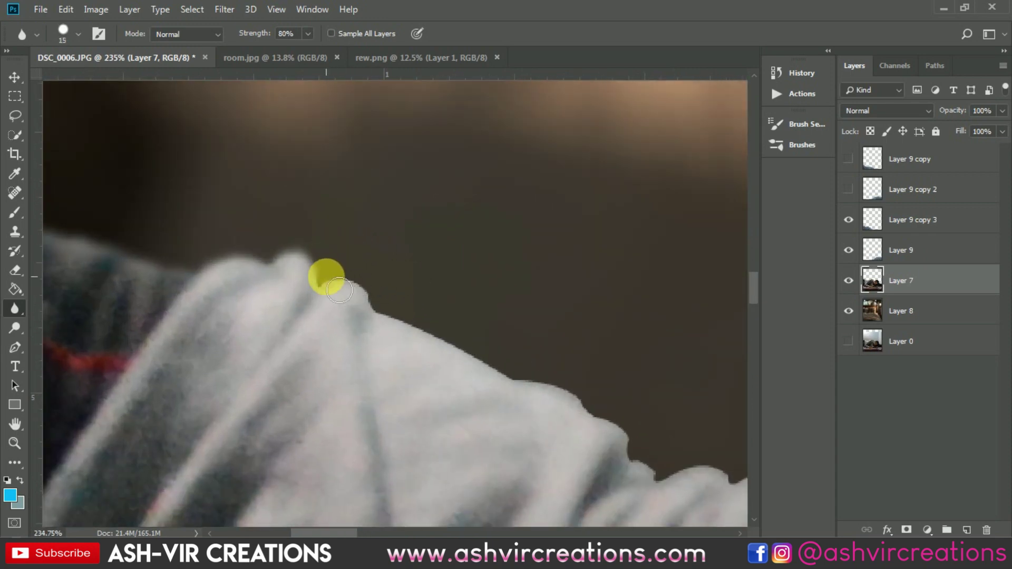
key("bracketright")
mouse_move(334, 275)
left_mouse_down()
mouse_move(405, 305)
mouse_move(400, 323)
mouse_move(448, 323)
mouse_move(340, 223)
left_mouse_up()
key("space")
mouse_move(259, 247)
left_mouse_down()
mouse_move(356, 309)
mouse_move(369, 232)
mouse_move(358, 282)
mouse_move(385, 322)
mouse_move(415, 328)
left_mouse_up()
key("bracketleft")
key("bracketleft")
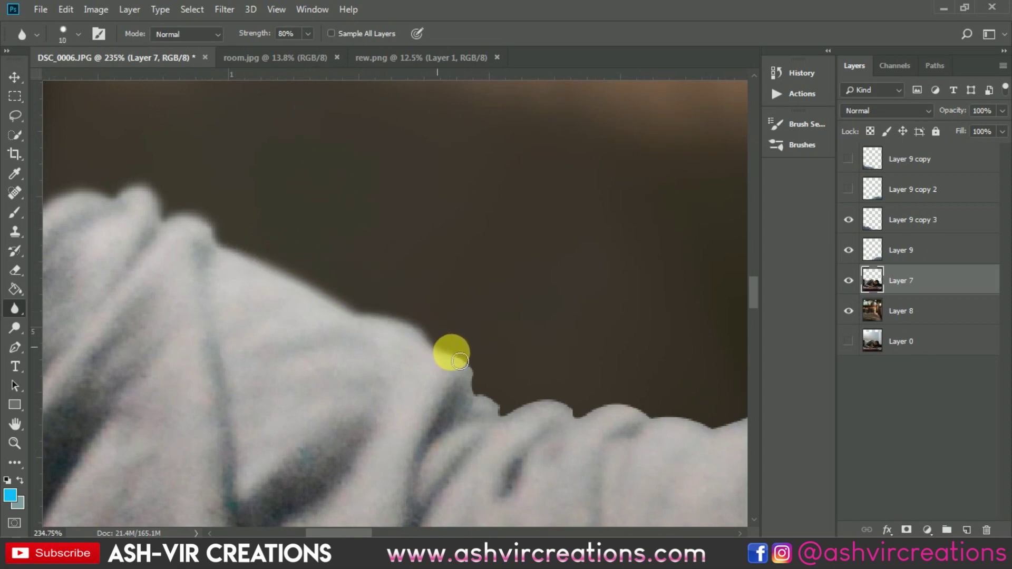
mouse_move(480, 403)
left_mouse_down()
mouse_move(498, 312)
mouse_move(339, 229)
mouse_move(365, 310)
mouse_move(395, 310)
mouse_move(405, 325)
mouse_move(455, 315)
mouse_move(547, 338)
mouse_move(554, 277)
mouse_move(244, 298)
mouse_move(252, 355)
mouse_move(432, 324)
mouse_move(299, 384)
mouse_move(290, 367)
mouse_move(296, 393)
mouse_move(501, 283)
mouse_move(549, 255)
left_mouse_up()
- Blur the cut-out edge of the shirt over the man's raised shoulder up to the hand, with a size 20 brush
scroll(298, 371, "down", 3)
key("space")
mouse_move(494, 281)
left_mouse_down()
mouse_move(163, 411)
mouse_move(285, 380)
left_mouse_up()
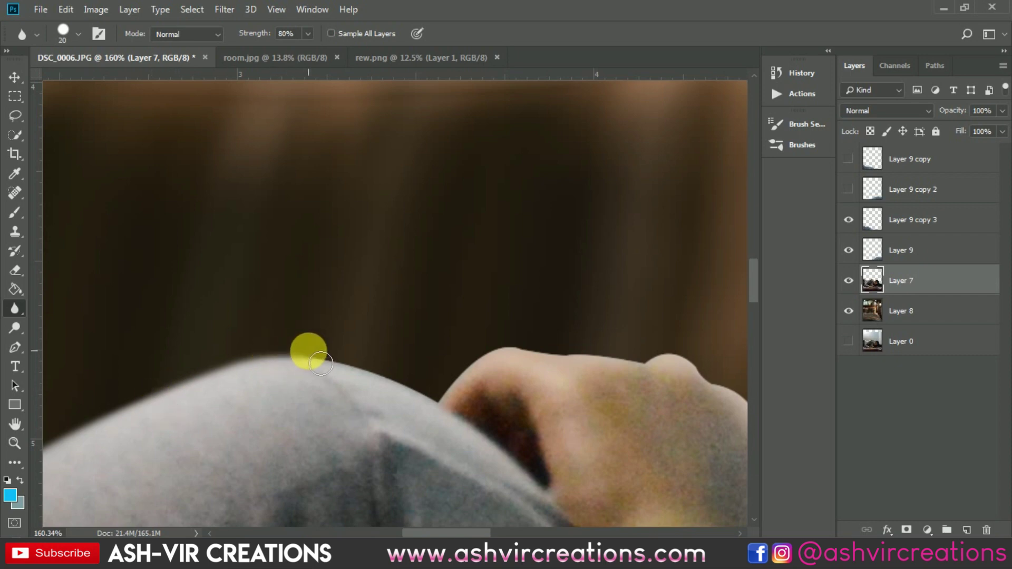
scroll(319, 359, "down", 5)
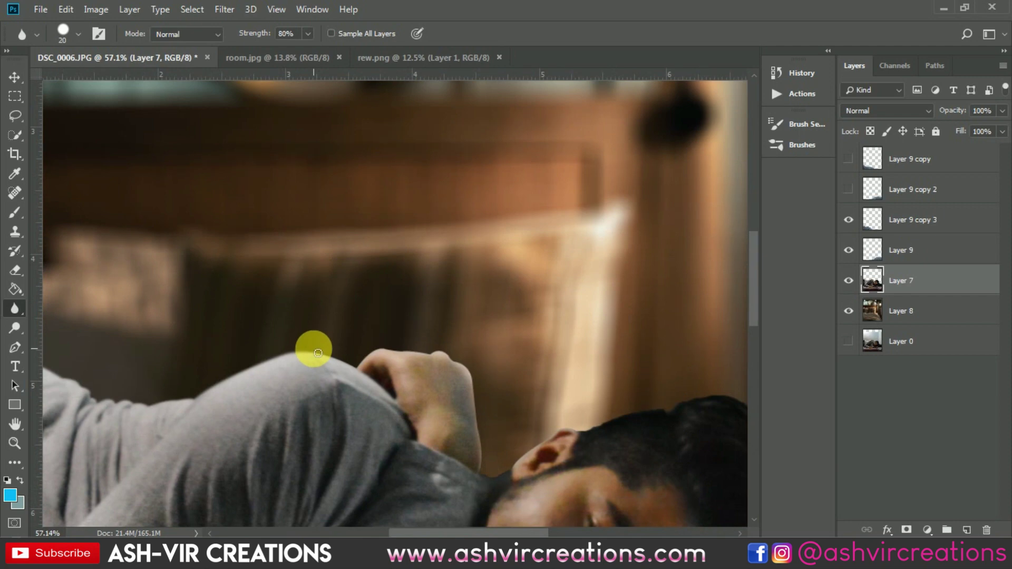
scroll(316, 348, "up", 5)
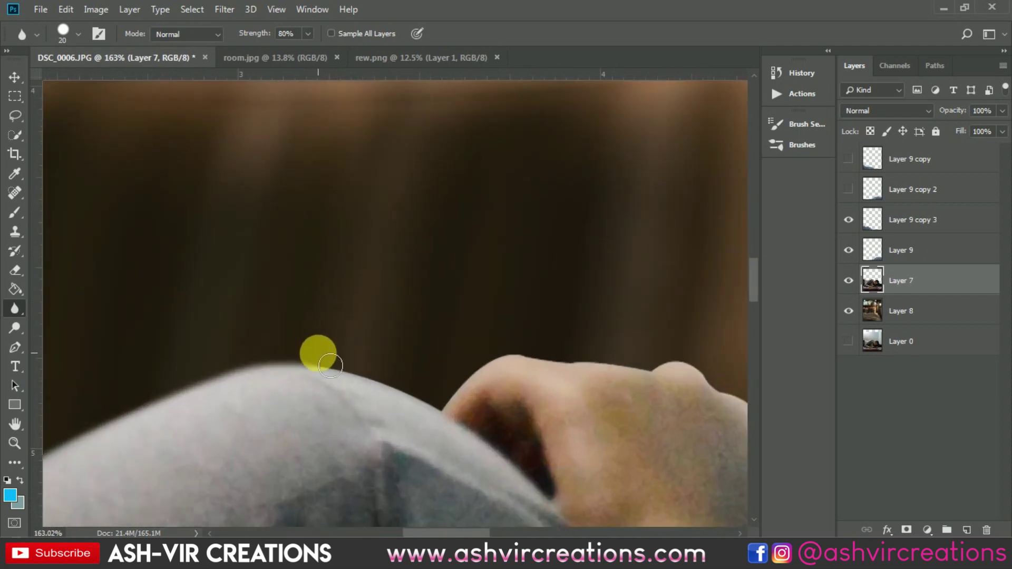
mouse_move(330, 373)
left_mouse_down()
mouse_move(367, 376)
mouse_move(447, 411)
mouse_move(434, 388)
left_mouse_up()
scroll(415, 363, "down", 3)
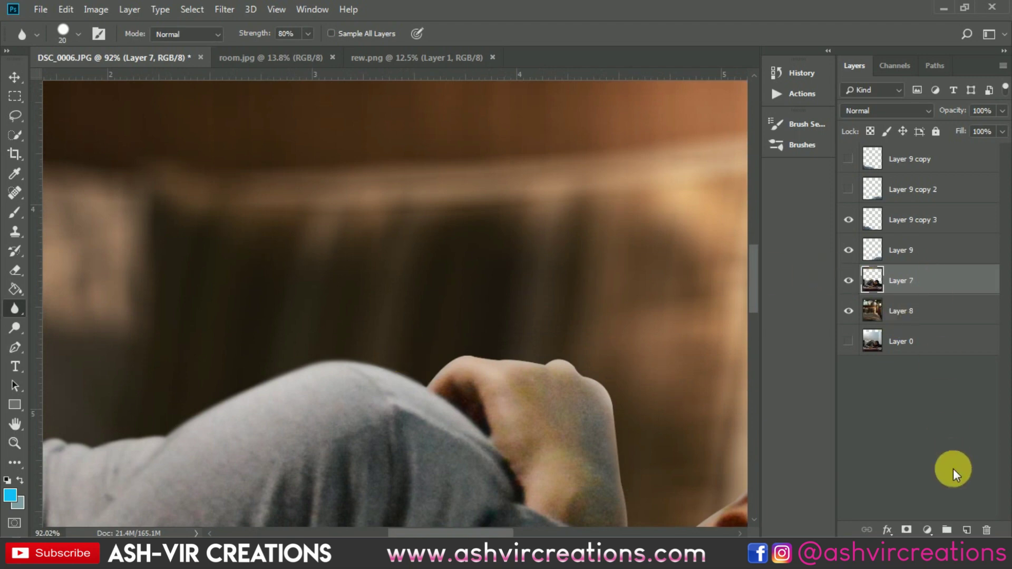
- Add a new layer directly above Layer 7 and clip it to Layer 7
left_click(968, 530)
right_click(944, 280)
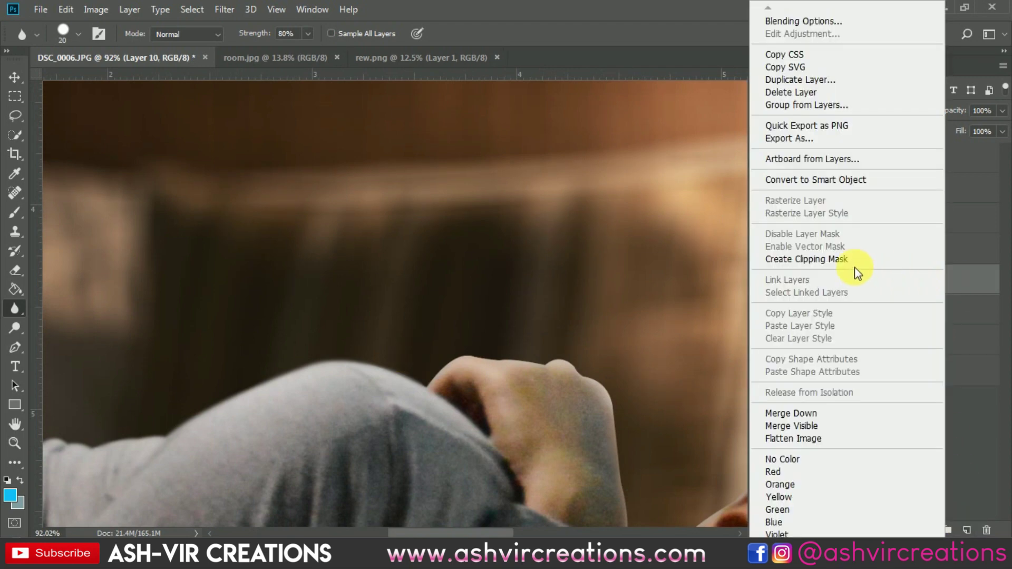
left_click(809, 261)
- Choose the Brush tool at 41% opacity and set the foreground colour to a vivid orange-red
left_click(14, 212)
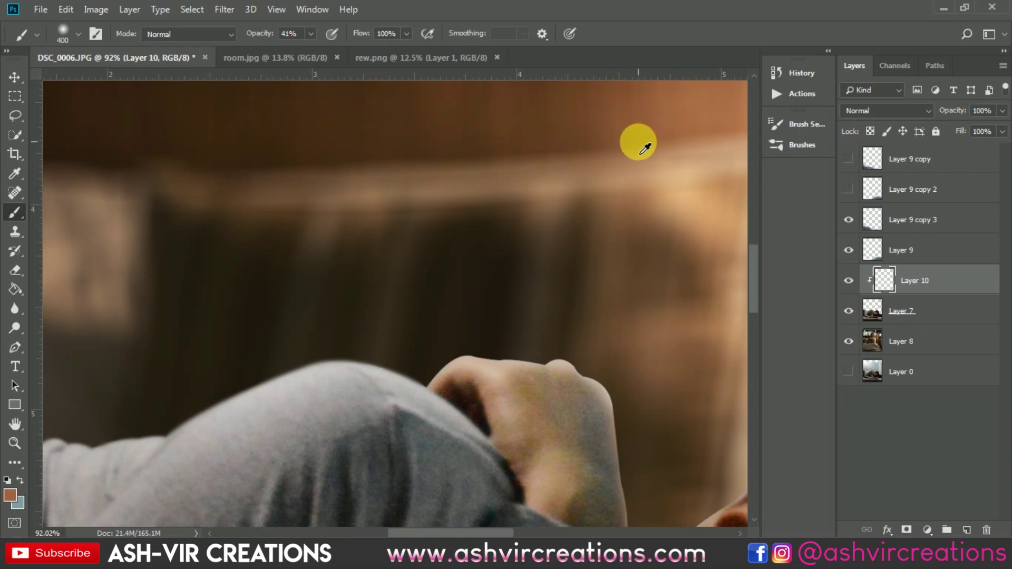
scroll(583, 248, "down", 3)
left_click_drag(582, 306, 468, 208)
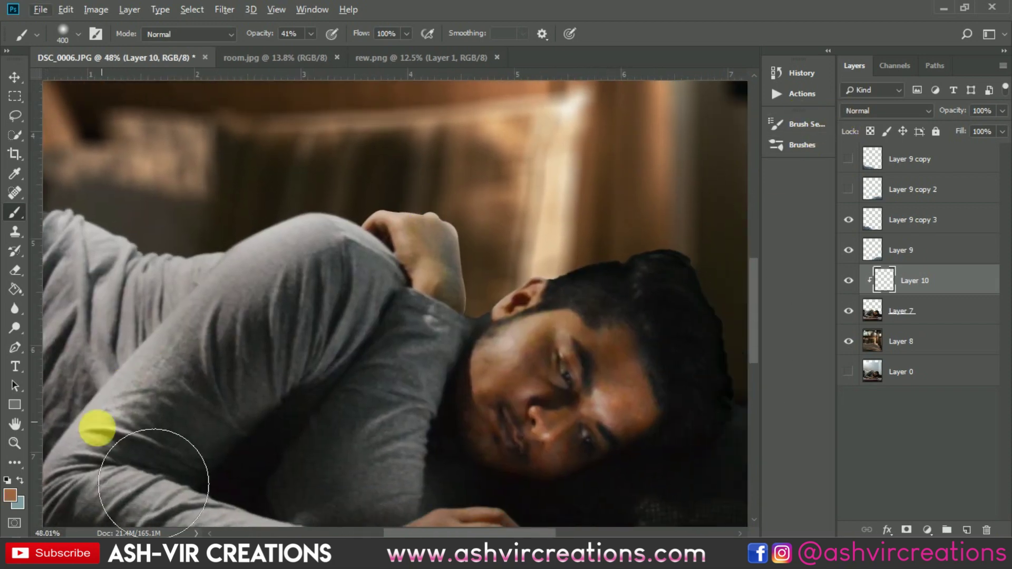
left_click(10, 494)
left_click(793, 295)
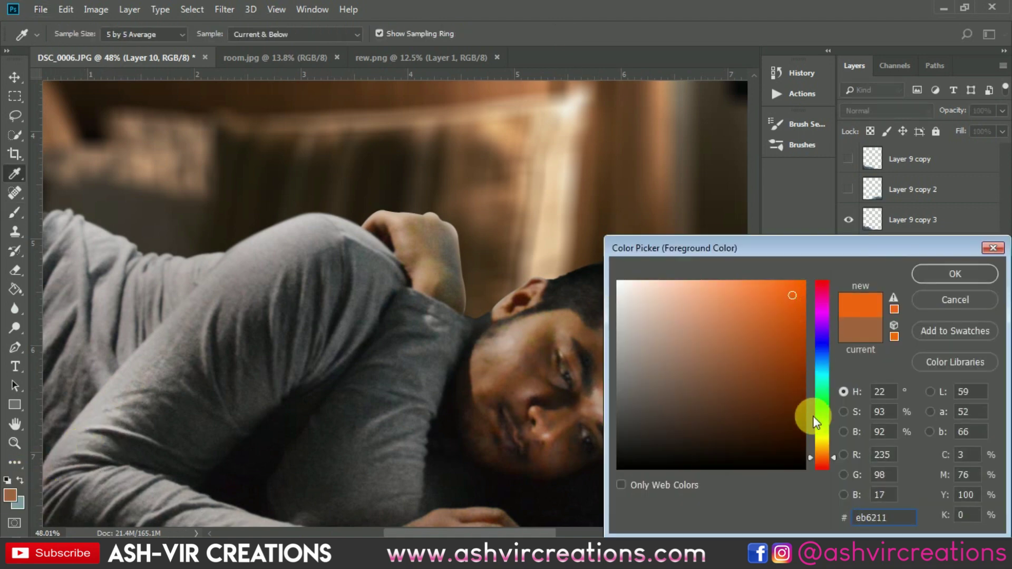
left_click(821, 463)
left_click(938, 282)
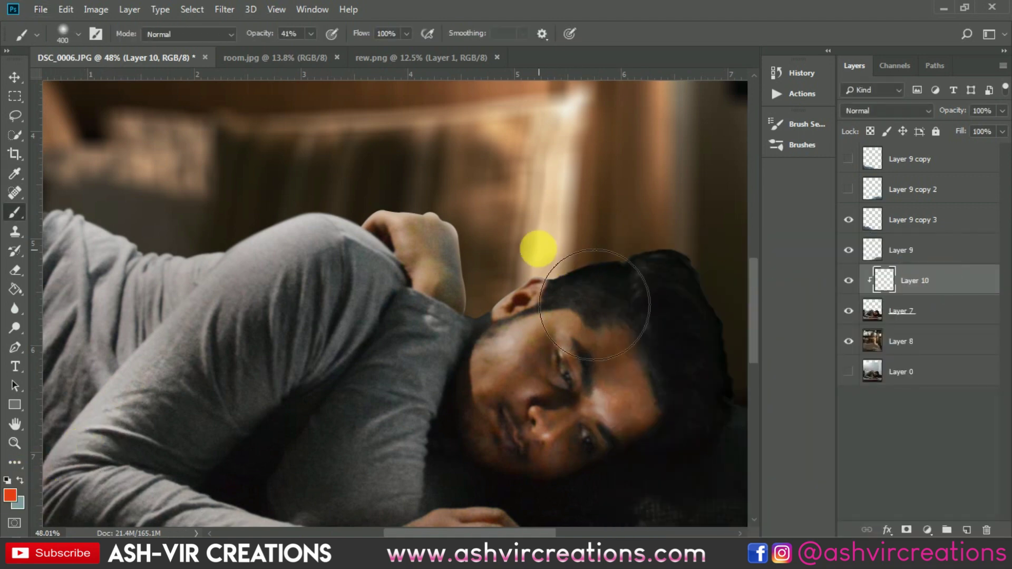
- Set the clipped layer's blend mode to Subtract and paint a soft tint over the hand behind the shoulder and the ear
left_click(869, 113)
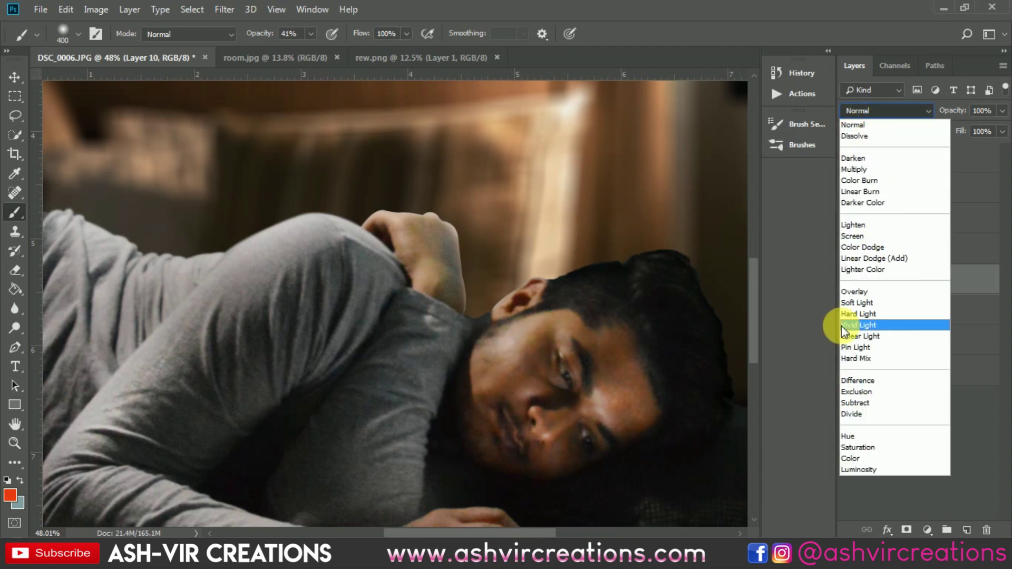
left_click(855, 404)
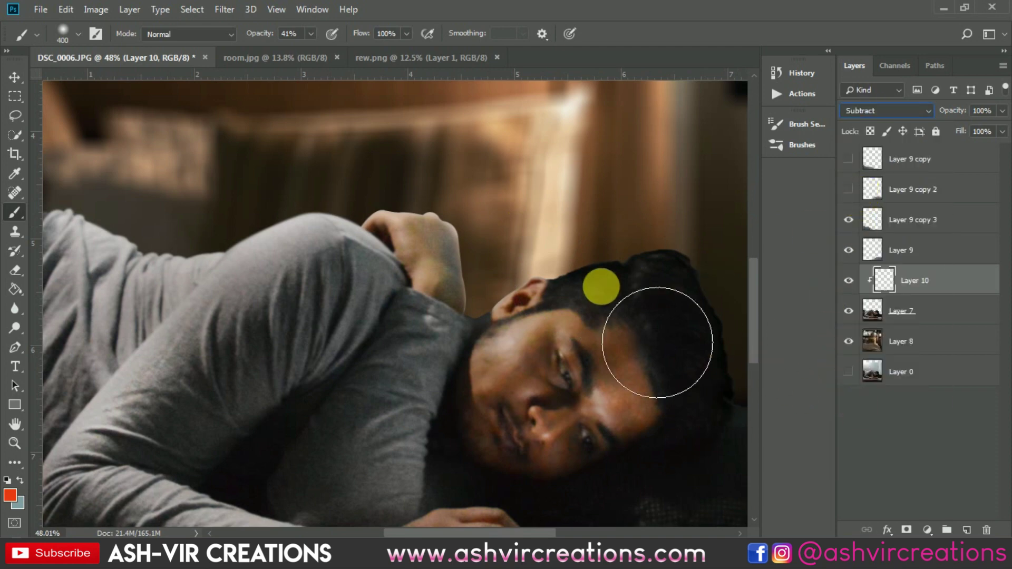
key("bracketleft")
key("bracketleft")
mouse_move(453, 235)
left_mouse_down()
mouse_move(531, 257)
mouse_move(537, 248)
mouse_move(527, 287)
mouse_move(520, 279)
mouse_move(497, 320)
mouse_move(492, 231)
mouse_move(514, 328)
mouse_move(502, 318)
mouse_move(546, 235)
mouse_move(581, 331)
mouse_move(575, 310)
mouse_move(571, 326)
mouse_move(603, 321)
mouse_move(653, 264)
left_mouse_up()
key("bracketleft")
key("bracketright")
key("bracketright")
key("bracketright")
key("bracketright")
key("bracketright")
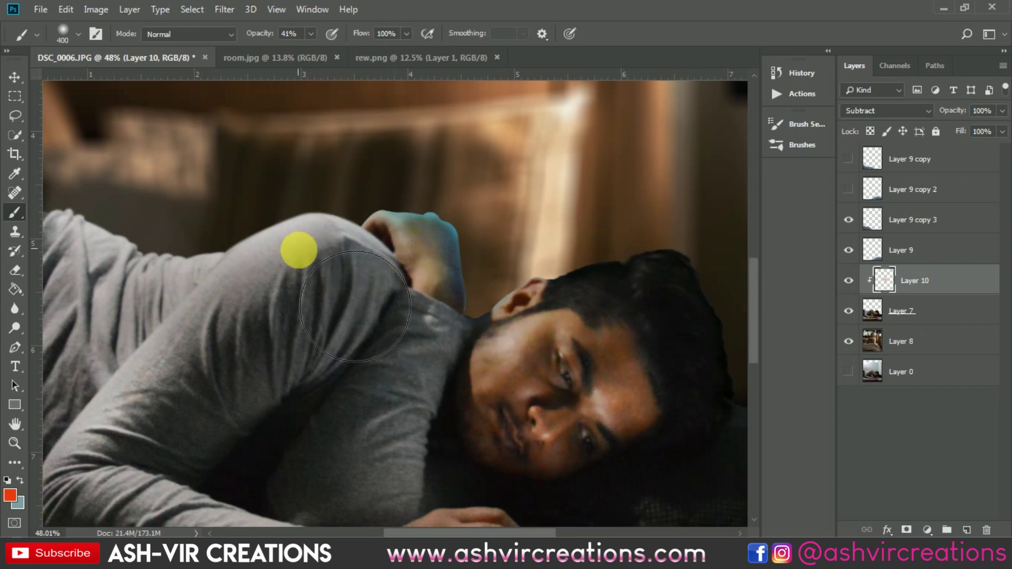
- Try a tint stroke over the man's shoulder with a size 500 brush at 100% opacity
scroll(294, 242, "down", 3, "alt")
scroll(379, 205, "down", 2, "alt")
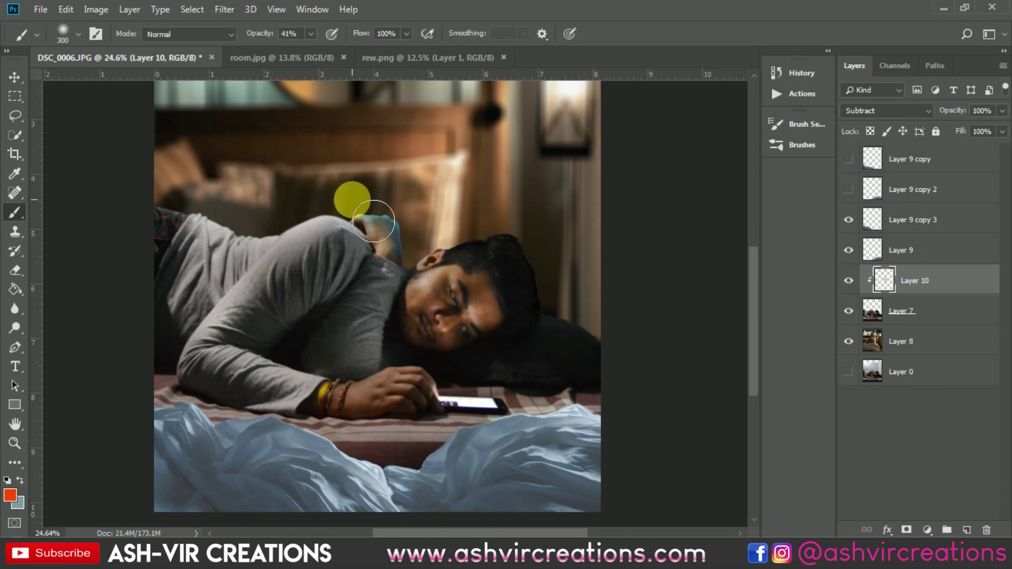
key("bracketleft")
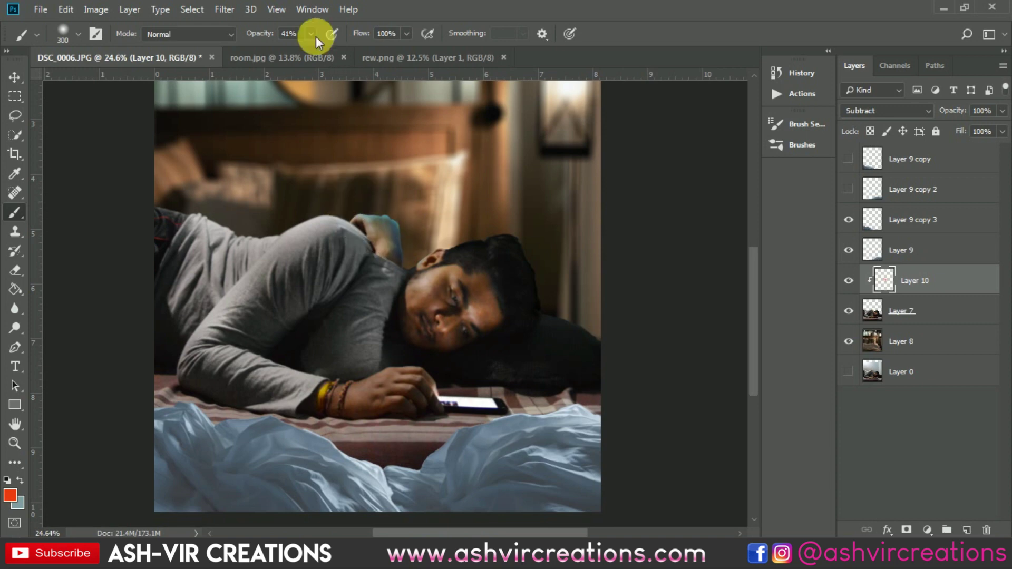
left_click_drag(266, 32, 273, 37)
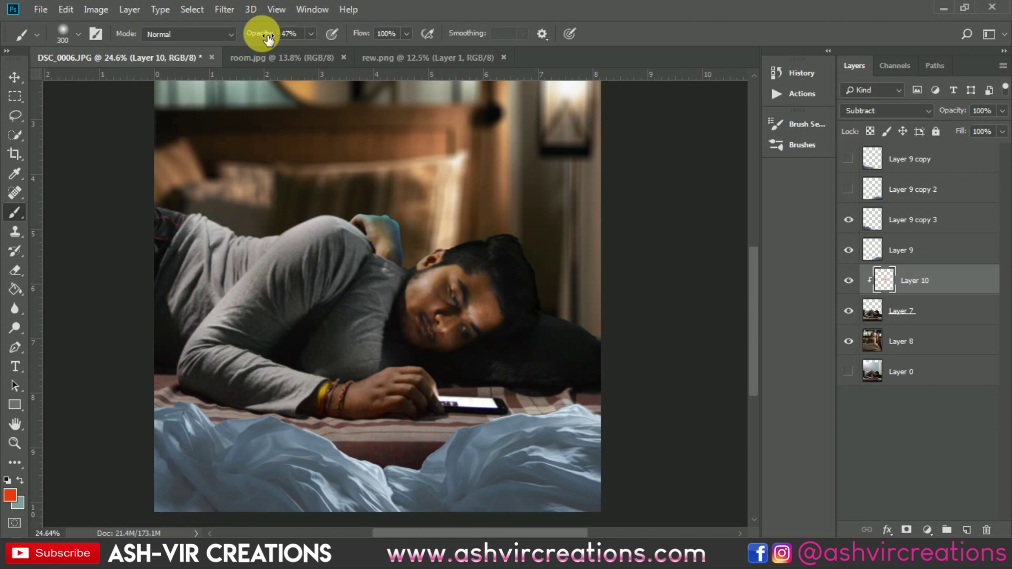
right_click(306, 174)
double_click(381, 332)
left_click_drag(264, 33, 368, 33)
mouse_move(358, 251)
left_mouse_down()
mouse_move(327, 271)
mouse_move(414, 178)
left_mouse_up()
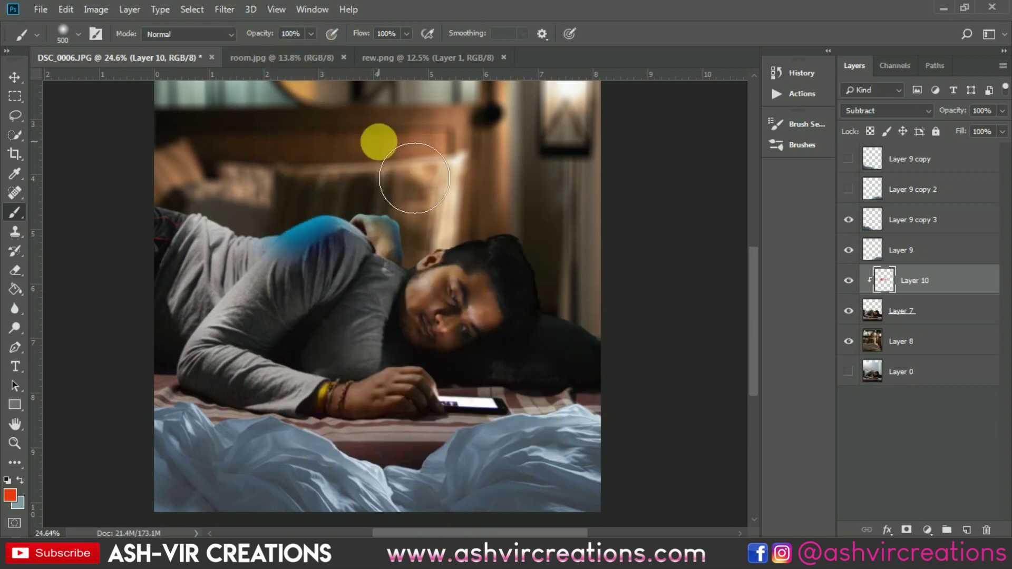
- Set Layer 10's blend mode to Overlay and shift its hue to -172 with Hue/Saturation
left_click(886, 111)
left_click(859, 293)
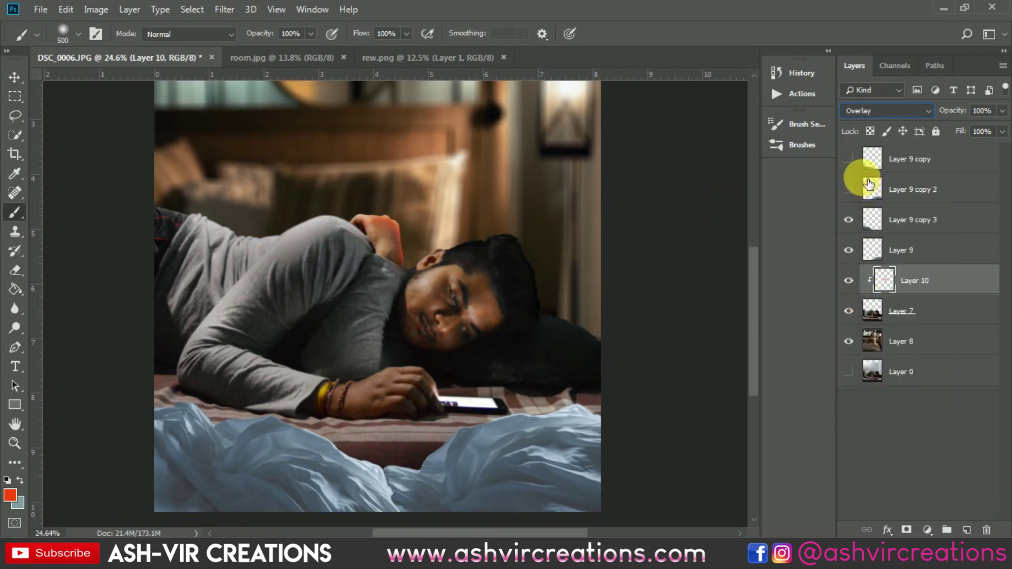
key("ctrl+u")
left_click_drag(788, 259, 718, 256)
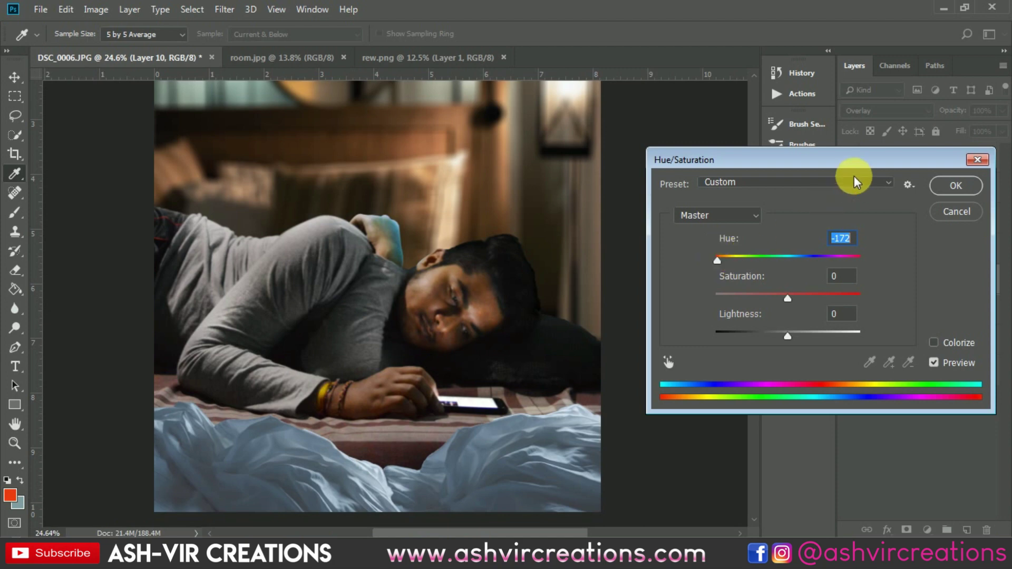
left_click(950, 185)
key("b")
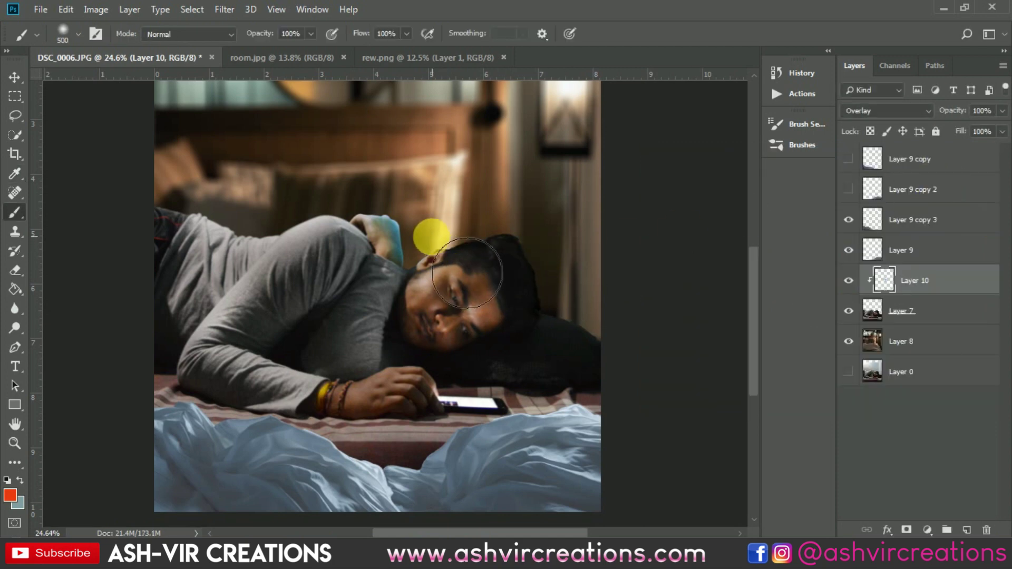
- Sample the blue tint from the hand's edge and change the foreground colour to a lighter, brighter sky blue
scroll(399, 240, "up", 2)
scroll(399, 240, "up", 4)
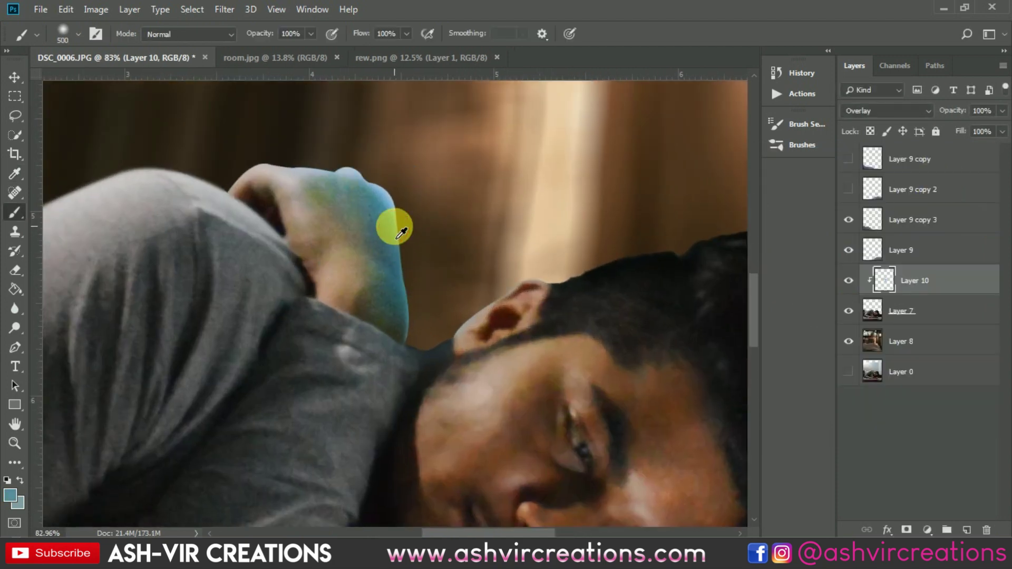
scroll(398, 230, "down", 3)
left_click(10, 495)
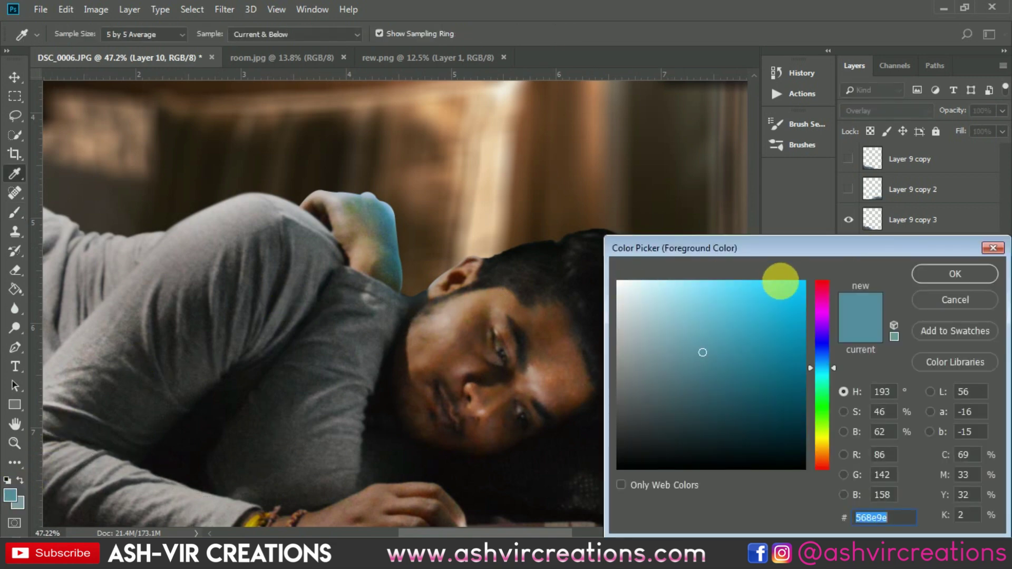
left_click(726, 293)
left_click(956, 274)
- Set the brush opacity to 81% and paint sky-blue light on Layer 10 over the man's ear, cheek and jaw
scroll(416, 207, "down", 2)
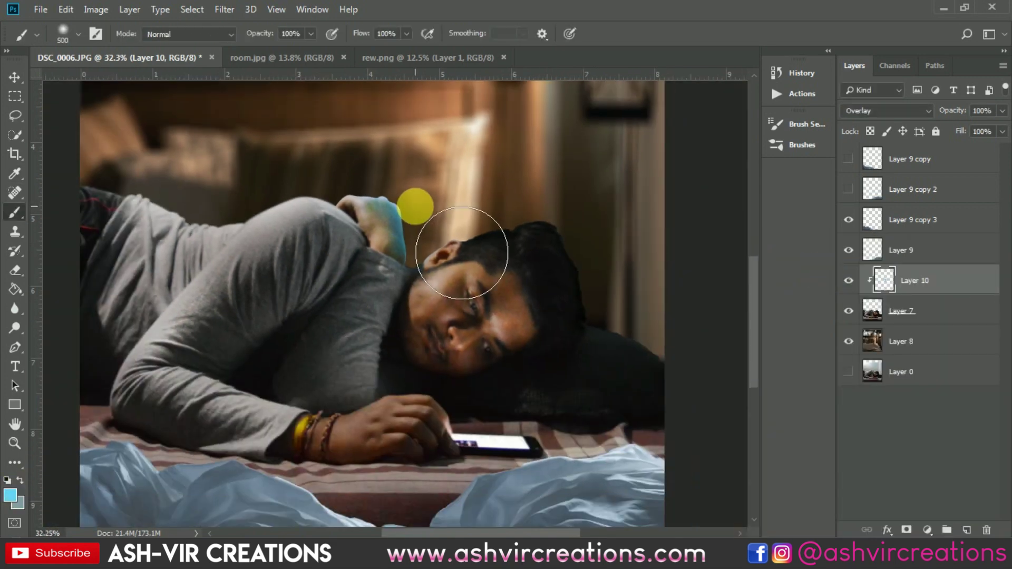
scroll(416, 206, "down", 2)
key("bracketleft")
key("bracketleft")
left_click(258, 36)
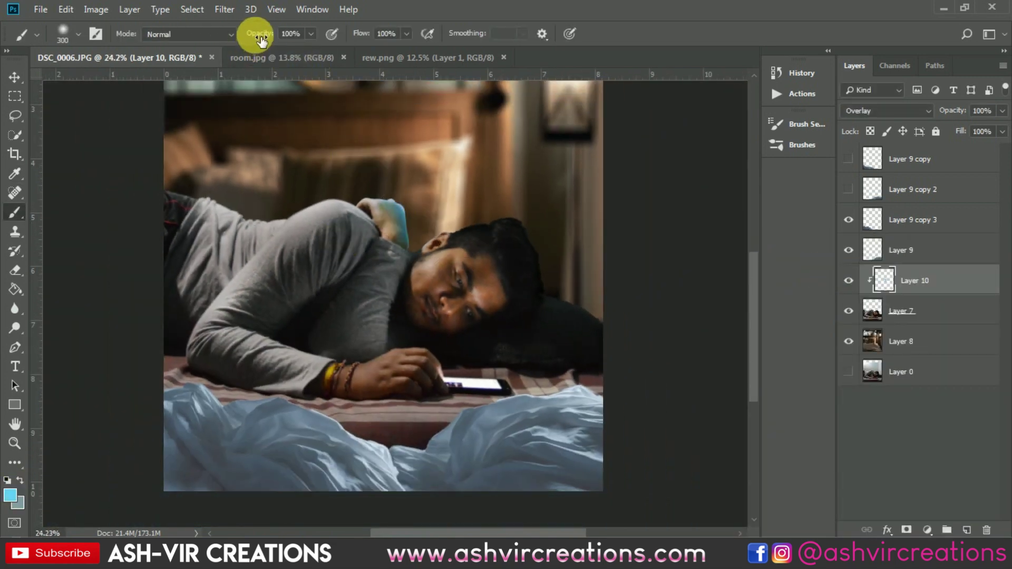
key("bracketright")
key("bracketright")
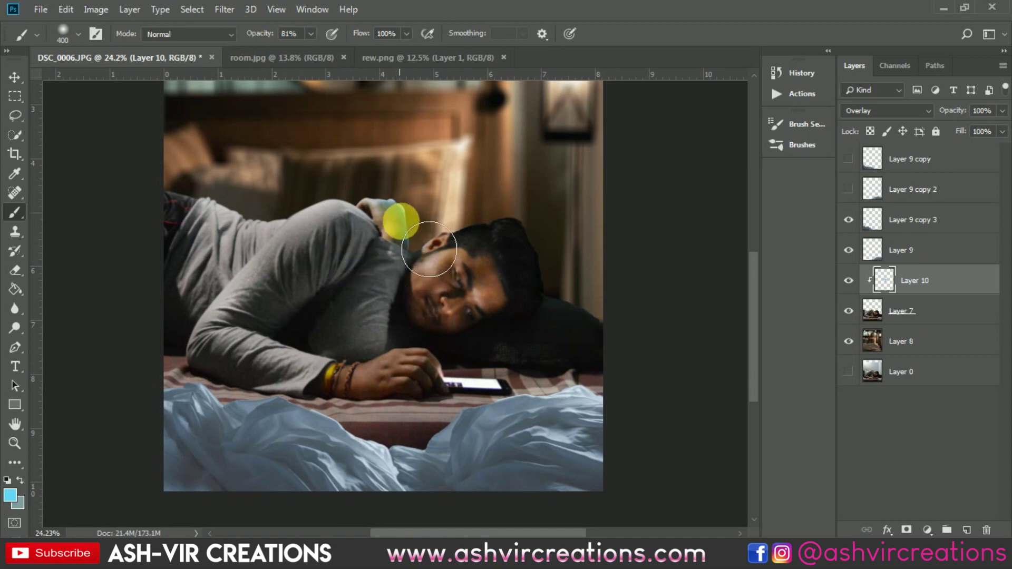
left_click_drag(466, 278, 449, 311)
left_click_drag(448, 269, 458, 244)
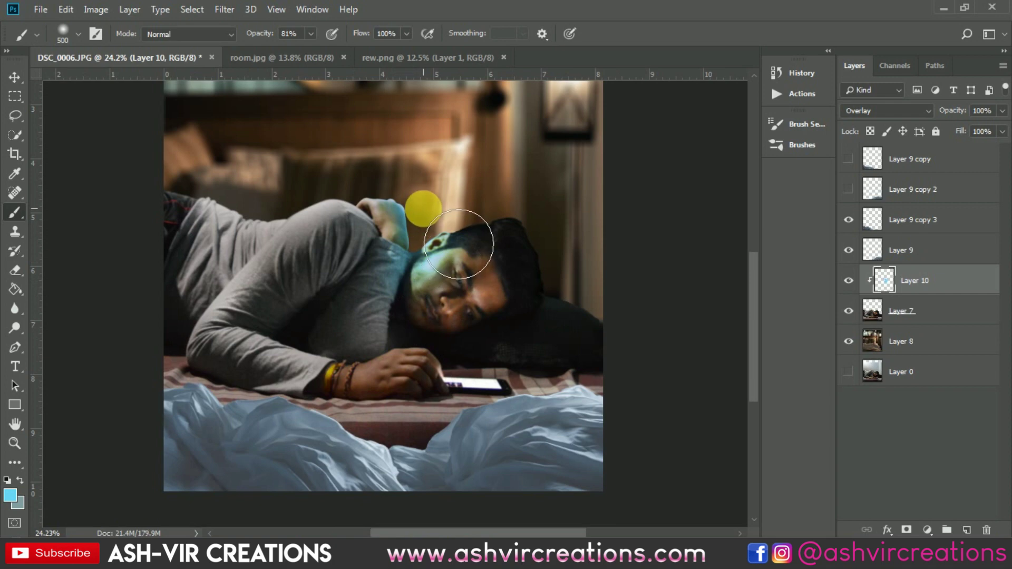
scroll(460, 242, "up", 2)
key("bracketleft")
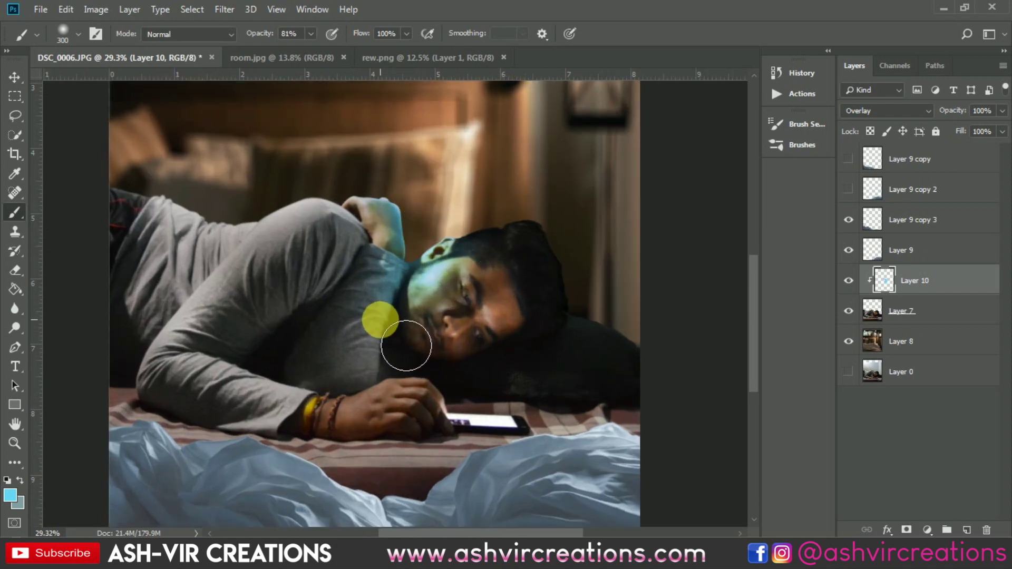
left_click_drag(406, 345, 411, 298)
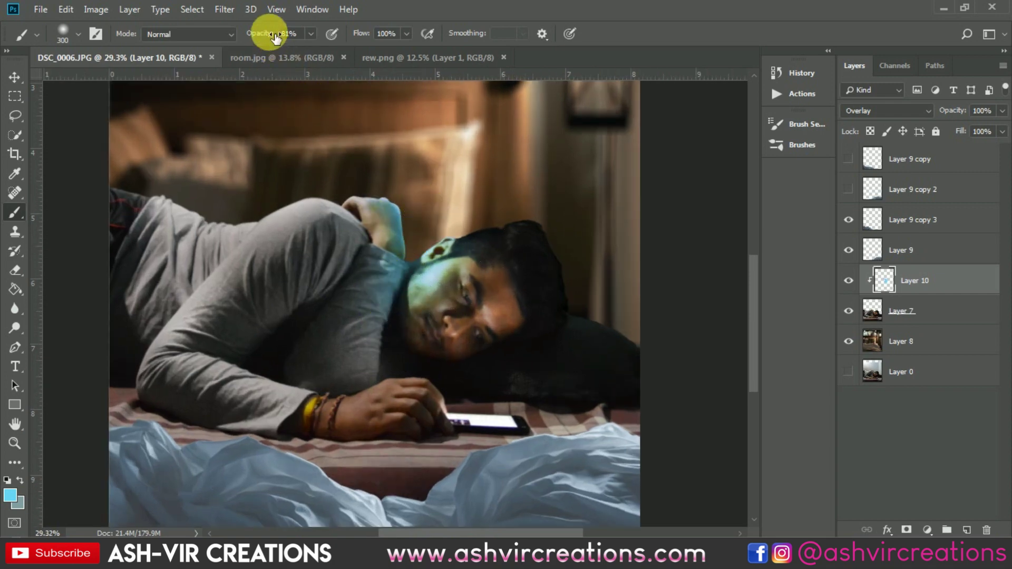
- Lower the brush opacity to 51% and paint blue light along the shirt's chest edge and over the shoulder with brush sizes 250 to 300
key("bracketleft")
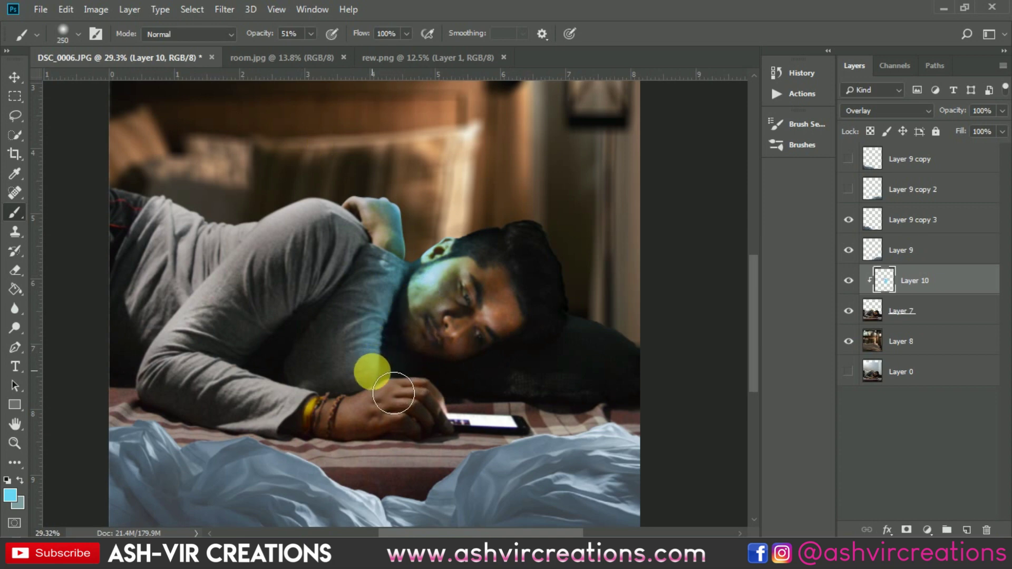
mouse_move(399, 370)
left_mouse_down()
mouse_move(407, 293)
mouse_move(373, 253)
mouse_move(378, 244)
mouse_move(326, 217)
mouse_move(372, 261)
left_mouse_up()
key("bracketright")
key("bracketright")
key("bracketleft")
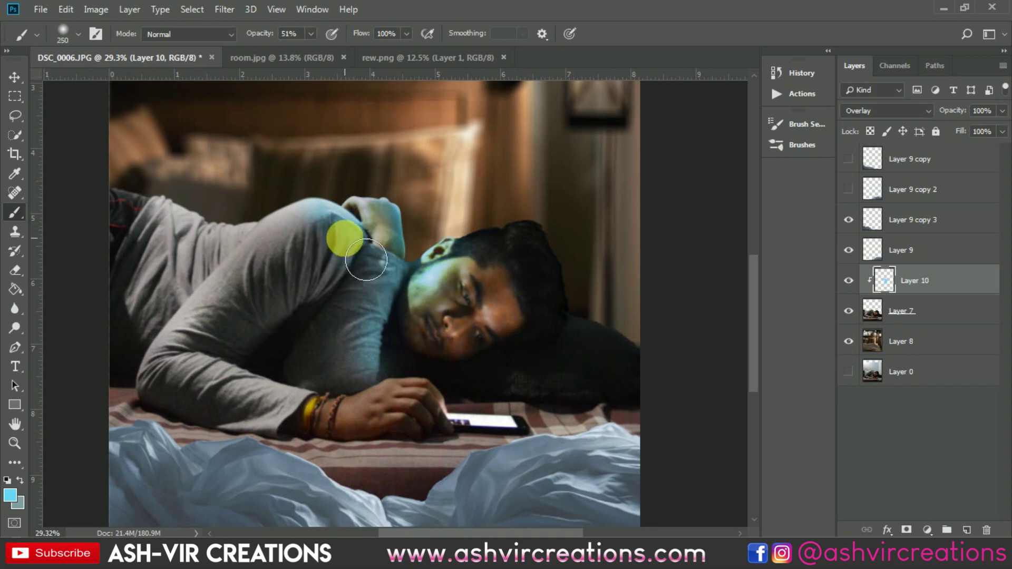
left_click_drag(361, 260, 297, 219)
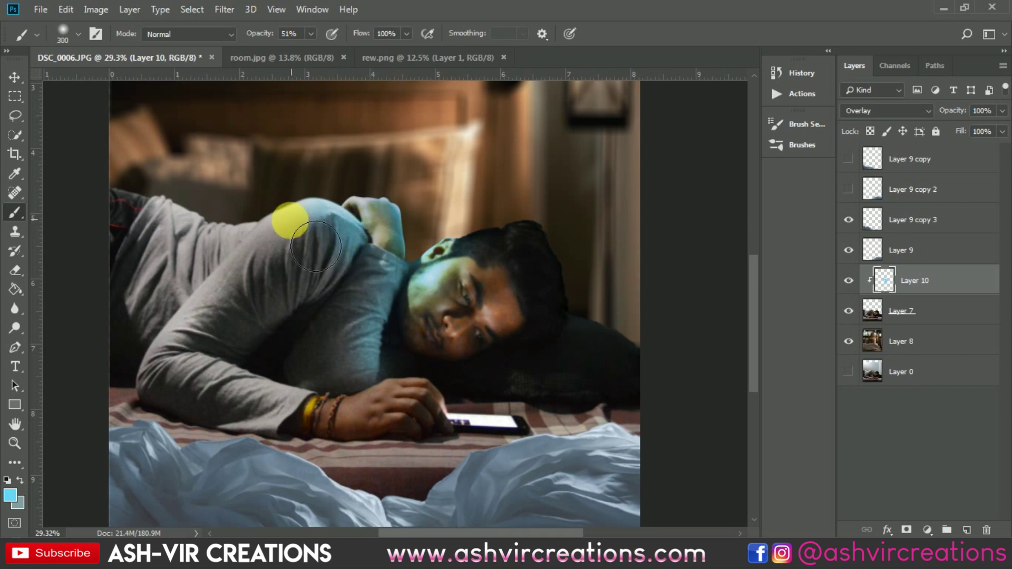
- Paint the blue tint over the man's dark hair with a size 400 brush at 51% opacity
scroll(329, 246, "down", 2)
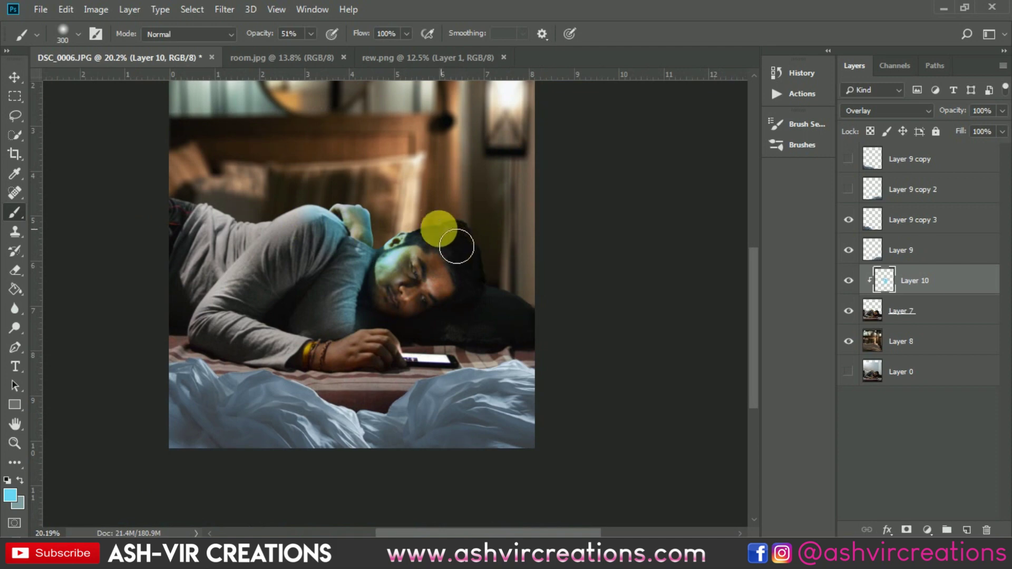
scroll(466, 254, "up", 2)
key("bracketright")
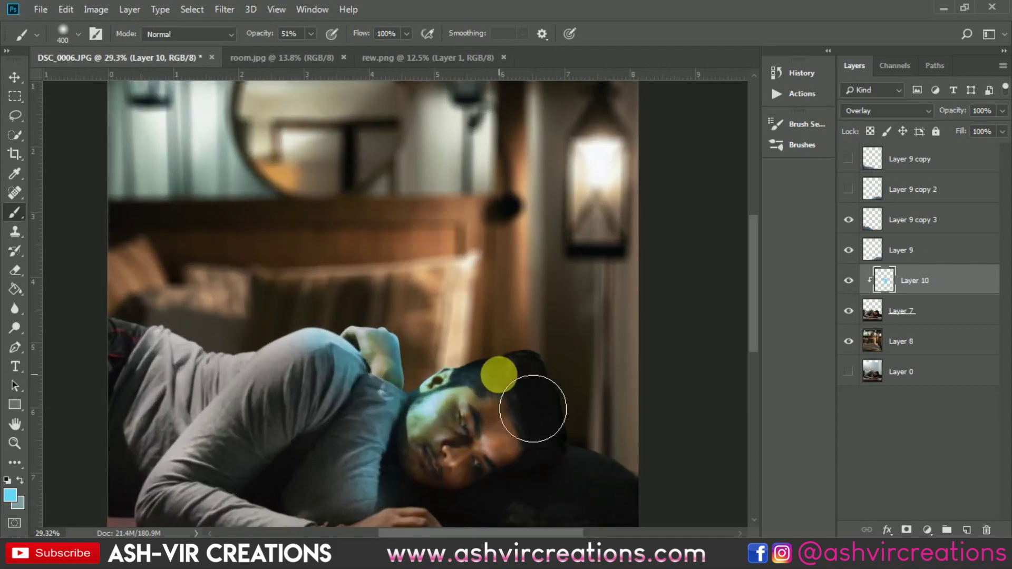
left_click_drag(516, 367, 443, 226)
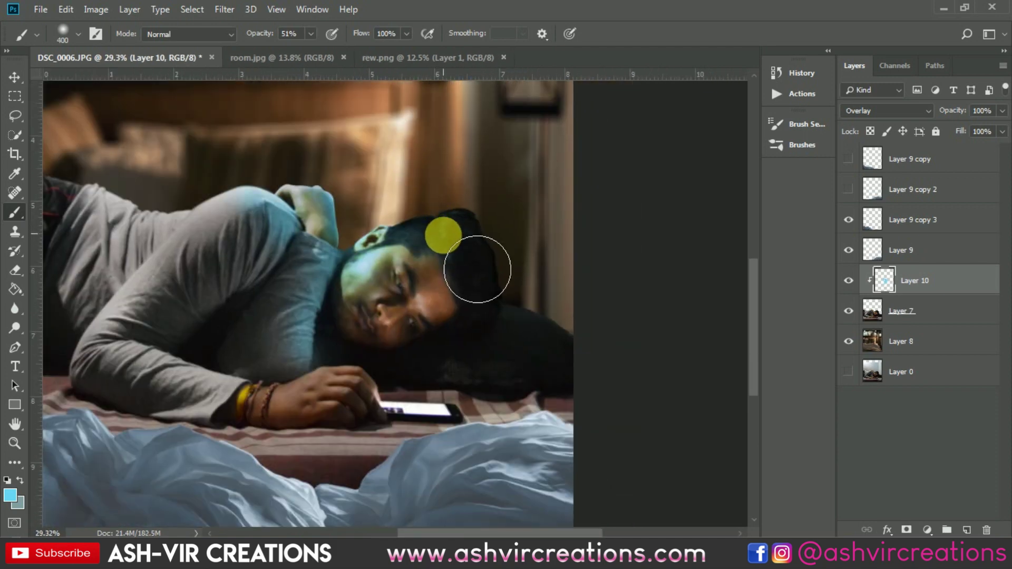
- Smudge the cut-out edge of the man's hair on Layer 7 with the Smudge tool at 58% strength, starting at size 15
scroll(565, 278, "up", 2)
left_click(932, 303)
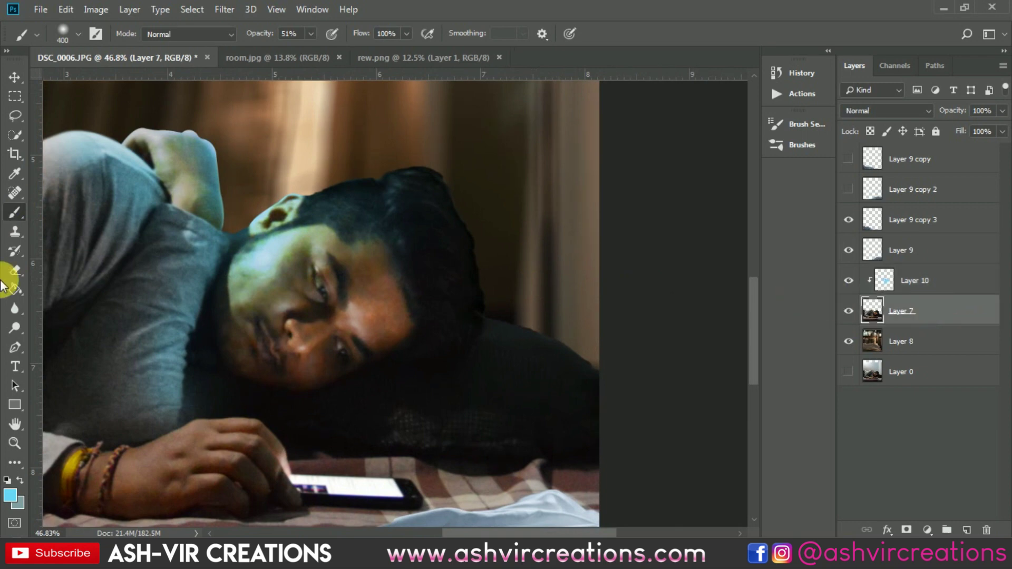
left_click(15, 309)
left_click(15, 328)
left_click(15, 308)
left_click(79, 337)
scroll(369, 182, "up", 4)
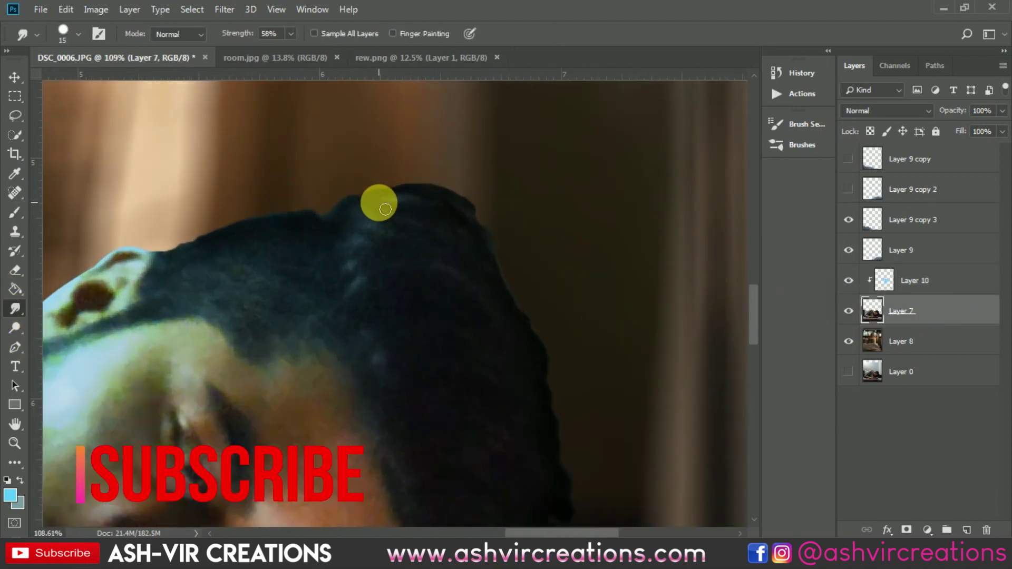
right_click(340, 203)
double_click(464, 352)
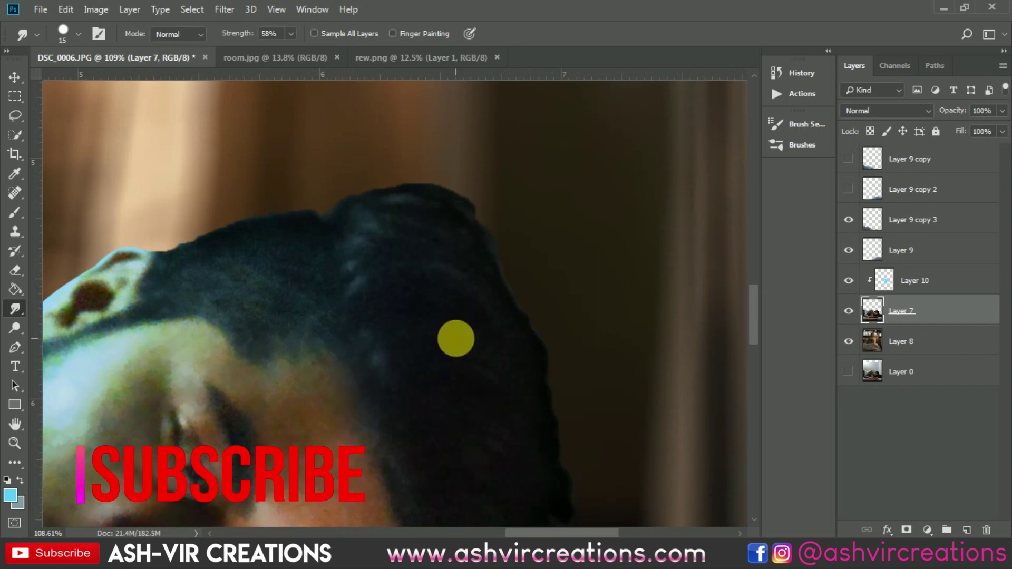
mouse_move(348, 223)
left_mouse_down()
mouse_move(420, 190)
mouse_move(378, 209)
mouse_move(386, 193)
mouse_move(456, 193)
mouse_move(392, 205)
mouse_move(415, 193)
mouse_move(474, 210)
mouse_move(517, 293)
mouse_move(543, 242)
mouse_move(526, 215)
mouse_move(488, 253)
mouse_move(452, 207)
mouse_move(512, 352)
mouse_move(493, 343)
mouse_move(488, 322)
mouse_move(512, 376)
mouse_move(499, 400)
mouse_move(480, 394)
mouse_move(498, 416)
mouse_move(516, 409)
mouse_move(491, 348)
mouse_move(534, 410)
mouse_move(501, 357)
mouse_move(538, 359)
mouse_move(501, 403)
mouse_move(522, 415)
mouse_move(506, 395)
mouse_move(529, 366)
mouse_move(503, 392)
mouse_move(512, 404)
mouse_move(382, 290)
mouse_move(486, 393)
mouse_move(546, 277)
mouse_move(572, 318)
mouse_move(590, 309)
mouse_move(556, 259)
mouse_move(595, 281)
mouse_move(568, 268)
mouse_move(544, 279)
mouse_move(592, 362)
mouse_move(474, 297)
mouse_move(600, 359)
mouse_move(594, 281)
mouse_move(543, 281)
mouse_move(577, 351)
mouse_move(464, 287)
mouse_move(594, 355)
mouse_move(479, 282)
mouse_move(368, 322)
mouse_move(469, 263)
mouse_move(515, 293)
left_mouse_up()
- Refine the top outline of the hair with more smudge strokes using a size 25 brush
scroll(538, 280, "down", 5)
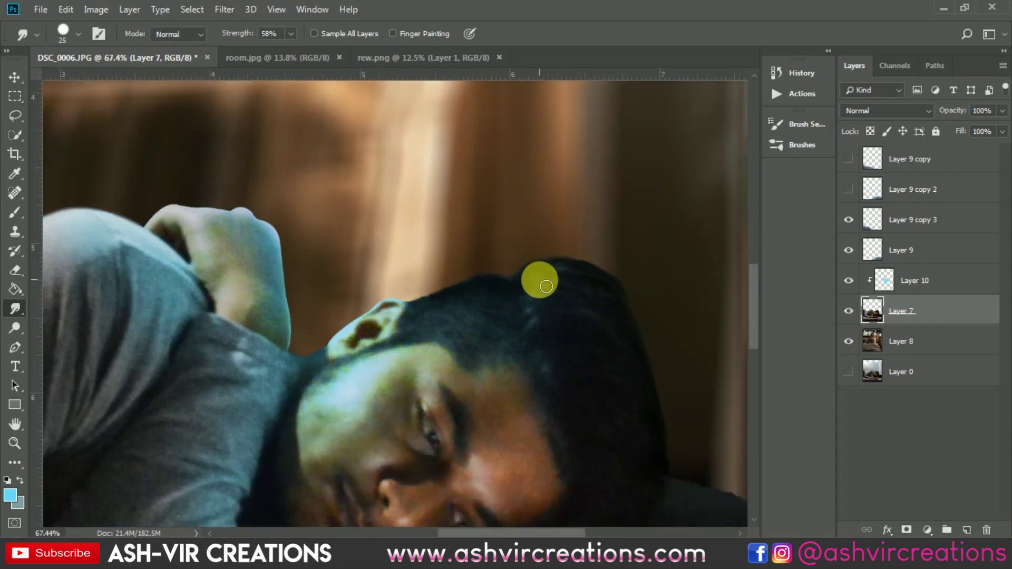
scroll(522, 269, "up", 6)
mouse_move(521, 298)
left_mouse_down()
mouse_move(490, 292)
mouse_move(519, 282)
mouse_move(459, 309)
mouse_move(595, 283)
mouse_move(634, 263)
mouse_move(657, 273)
mouse_move(634, 264)
mouse_move(600, 277)
mouse_move(701, 290)
mouse_move(536, 228)
left_mouse_up()
scroll(680, 273, "down", 5)
scroll(445, 267, "up", 3)
scroll(457, 272, "down", 4)
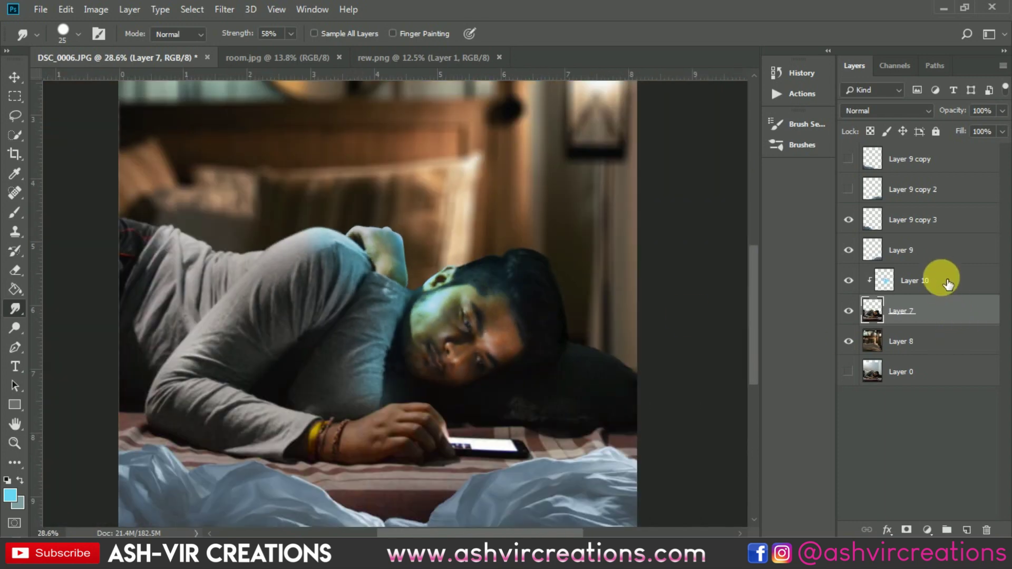
- Paint blue light on Layer 10 over the hand beside the phone and the wrist, starting with a size 90 brush
left_click(928, 281)
scroll(385, 338, "up", 2)
key("b")
key("bracketleft")
key("bracketleft")
key("bracketleft")
key("bracketleft")
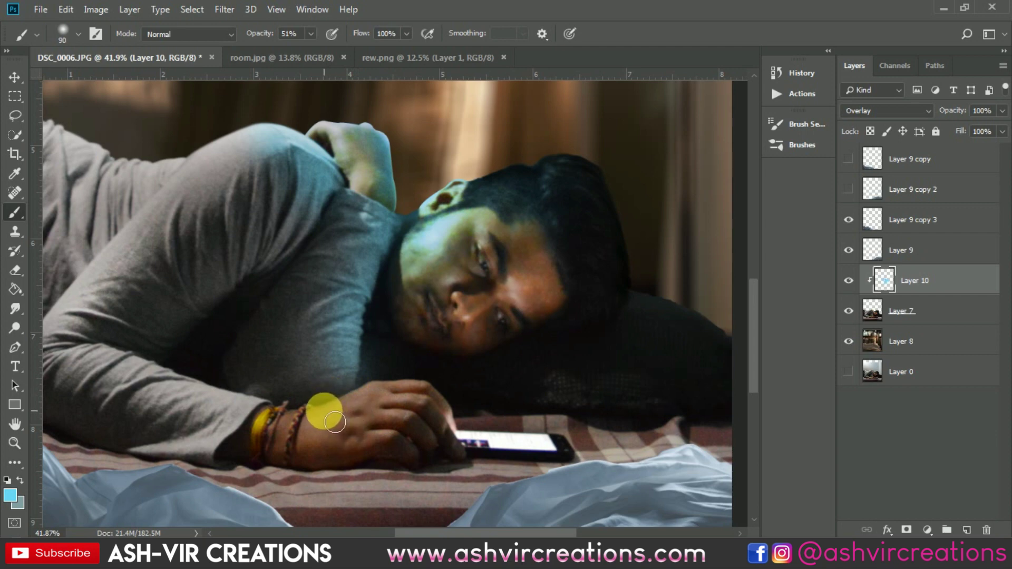
left_click(310, 125)
mouse_move(365, 393)
left_mouse_down()
mouse_move(329, 422)
mouse_move(419, 398)
mouse_move(463, 411)
mouse_move(476, 438)
mouse_move(422, 421)
mouse_move(469, 409)
mouse_move(476, 419)
mouse_move(455, 399)
mouse_move(415, 389)
mouse_move(296, 435)
mouse_move(204, 438)
mouse_move(286, 416)
mouse_move(279, 429)
mouse_move(256, 430)
mouse_move(117, 380)
mouse_move(247, 361)
left_mouse_up()
- Paint fainter blue light along the forearm sleeve with the brush opacity at 33% and the size raised to 125
key("bracketright")
scroll(474, 434, "up", 2)
scroll(227, 416, "down", 3)
left_click_drag(315, 323, 436, 361)
key("bracketright")
key("bracketright")
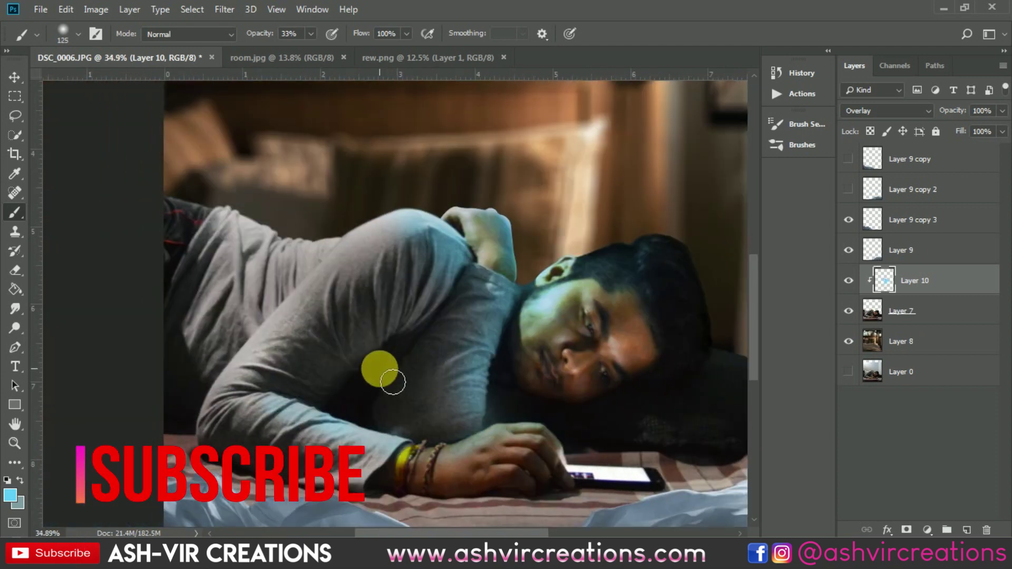
mouse_move(291, 423)
left_mouse_down()
mouse_move(250, 400)
mouse_move(385, 423)
mouse_move(342, 443)
left_mouse_up()
- Extend the faint blue light from the forearm and wrist up over the shirt and shoulder with a larger brush
key("bracketright")
key("bracketright")
key("bracketleft")
key("bracketleft")
key("bracketleft")
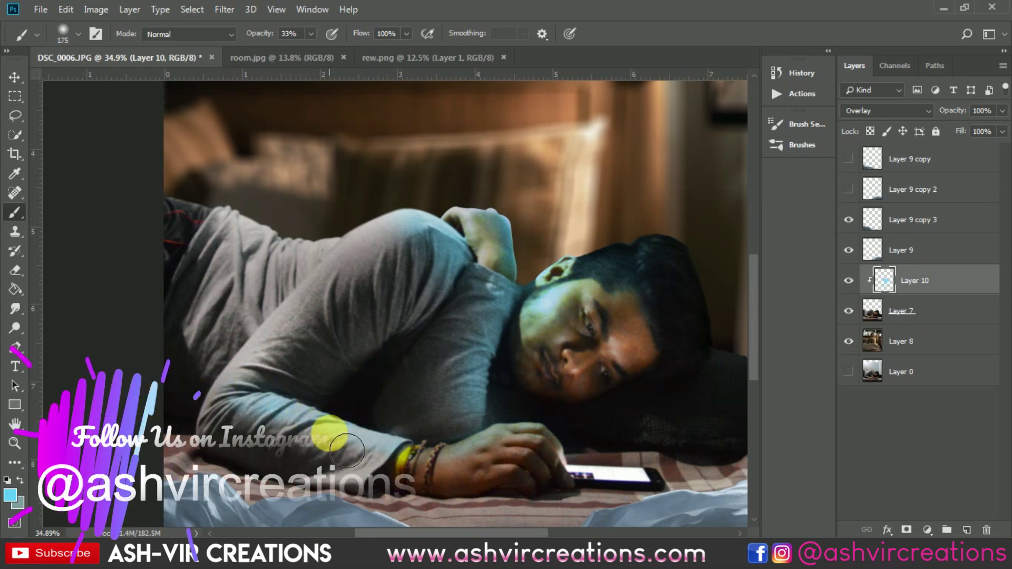
mouse_move(444, 448)
left_mouse_down()
mouse_move(465, 465)
mouse_move(548, 444)
mouse_move(577, 462)
mouse_move(529, 413)
mouse_move(506, 421)
mouse_move(529, 425)
mouse_move(457, 243)
mouse_move(356, 255)
mouse_move(374, 273)
mouse_move(422, 243)
mouse_move(398, 238)
mouse_move(342, 262)
mouse_move(402, 255)
mouse_move(432, 233)
mouse_move(510, 235)
mouse_move(369, 219)
mouse_move(503, 217)
mouse_move(470, 226)
mouse_move(578, 249)
mouse_move(555, 227)
left_mouse_up()
key("]")
scroll(579, 249, "down", 3)
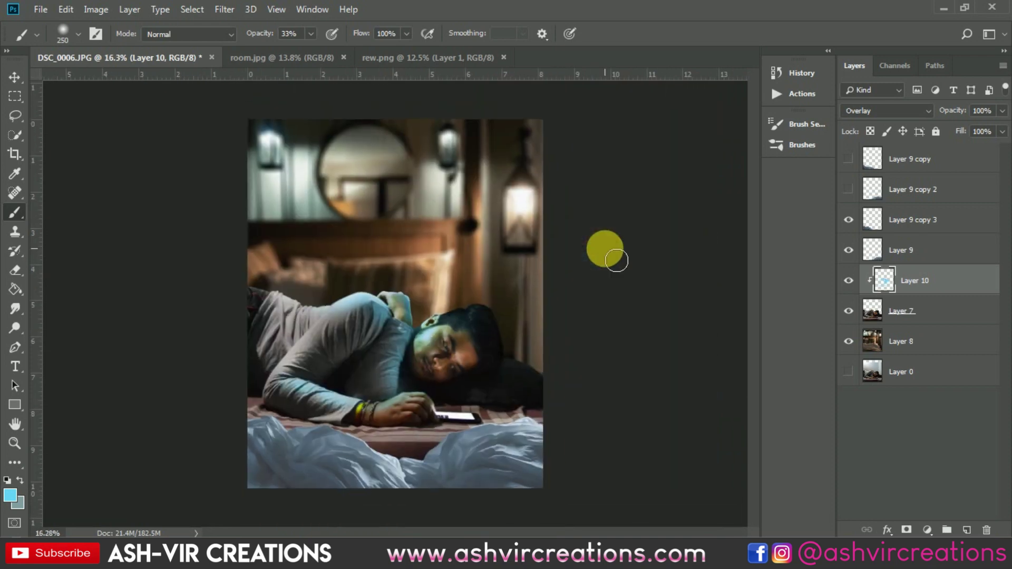
- Brush faint blue light over the face and the area around the phone with a size 250 brush at 33% opacity
left_click_drag(453, 337, 457, 391)
scroll(456, 392, "up", 2)
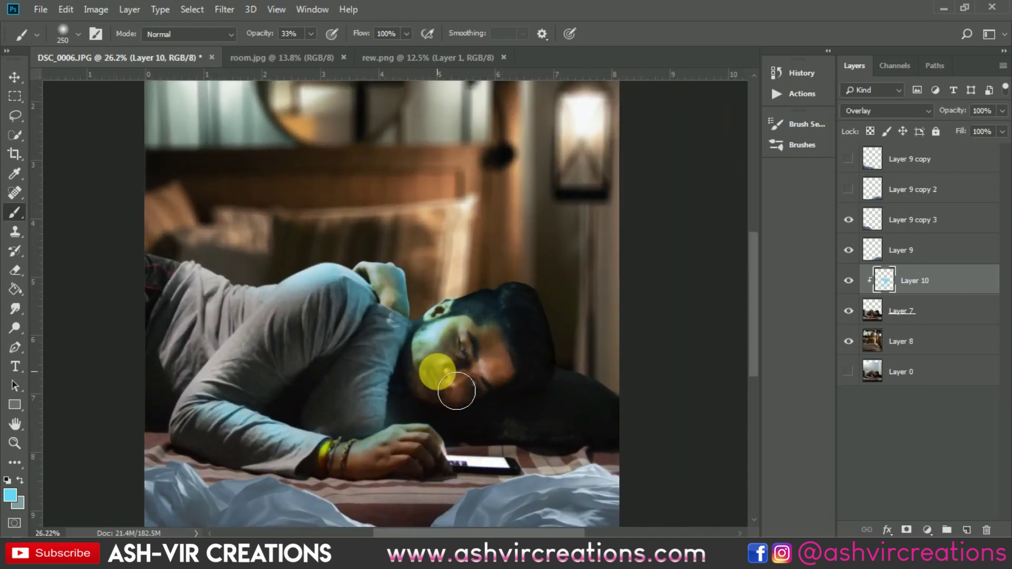
key("v")
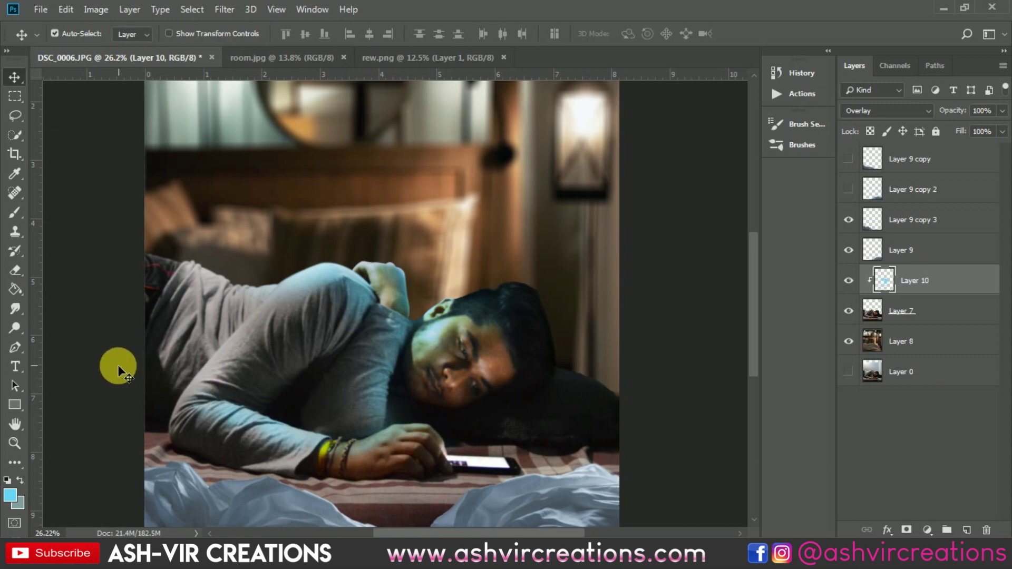
left_click(18, 212)
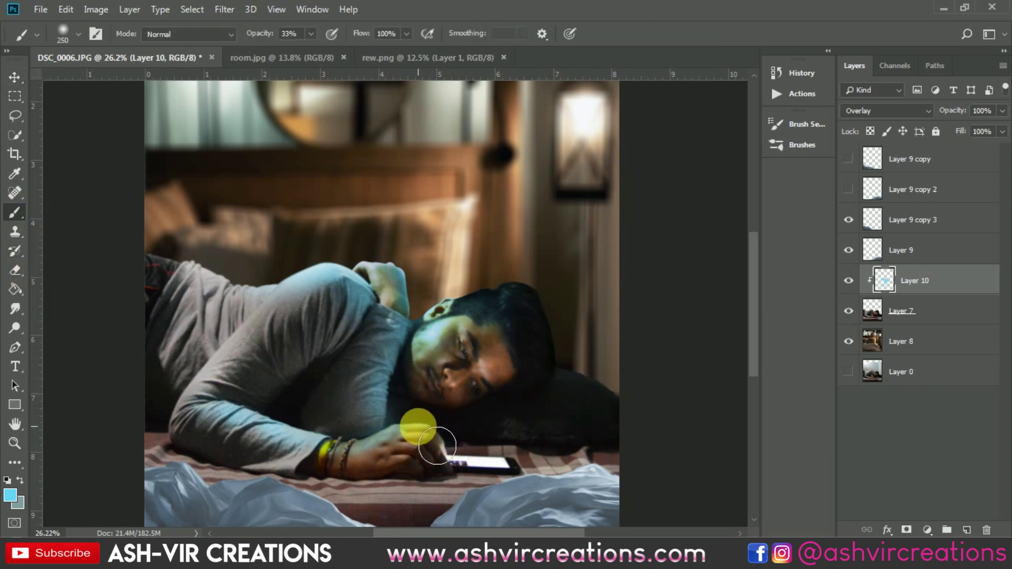
mouse_move(435, 441)
left_mouse_down()
mouse_move(515, 485)
mouse_move(579, 440)
left_mouse_up()
key("v")
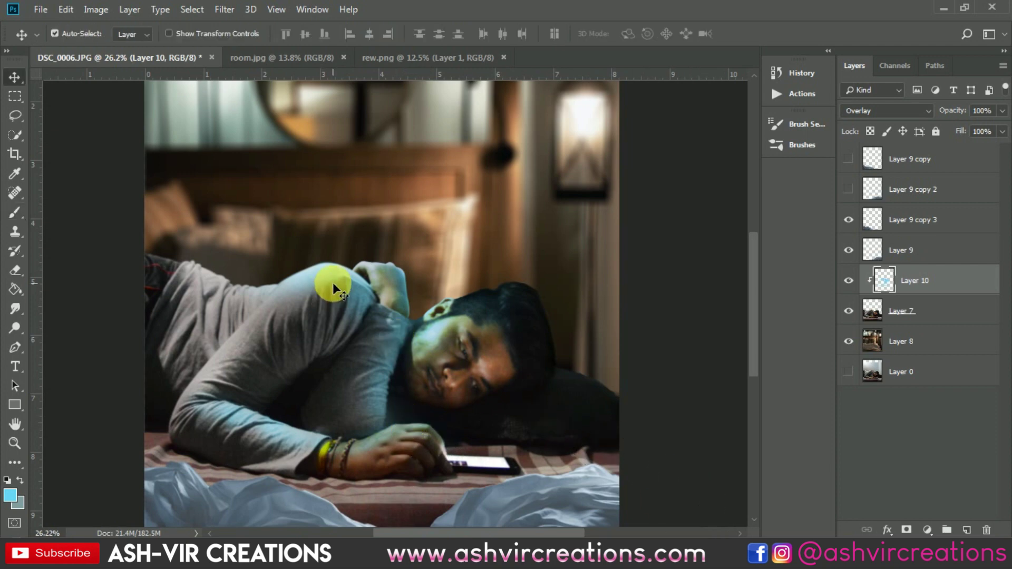
- Hide and show Layer 10 repeatedly to compare the man with and without the painted blue light
left_click(849, 281)
left_click(849, 280)
left_click(849, 280)
left_click(849, 280)
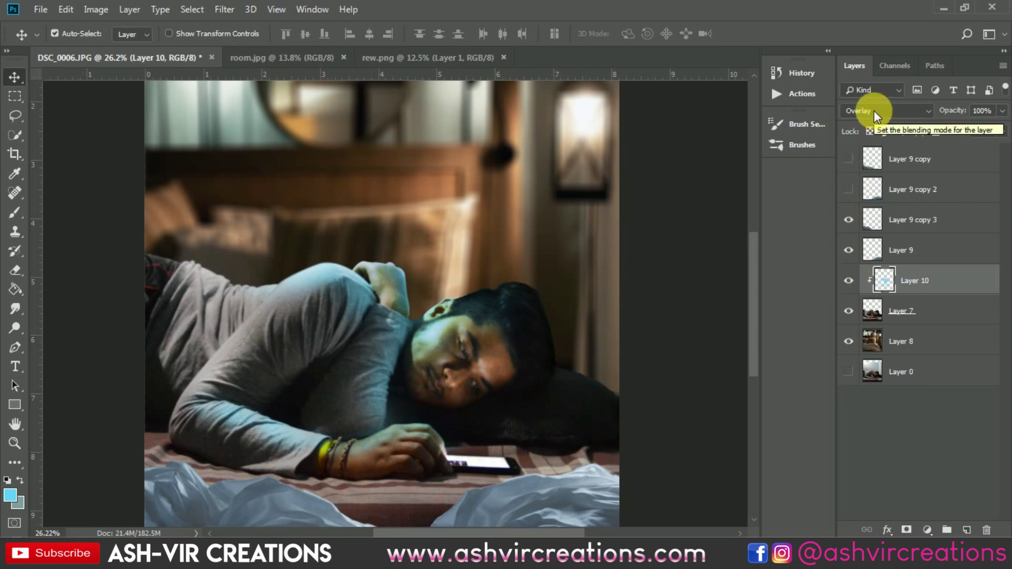
left_click(875, 111)
left_click(874, 111)
left_click(851, 281)
left_click(850, 280)
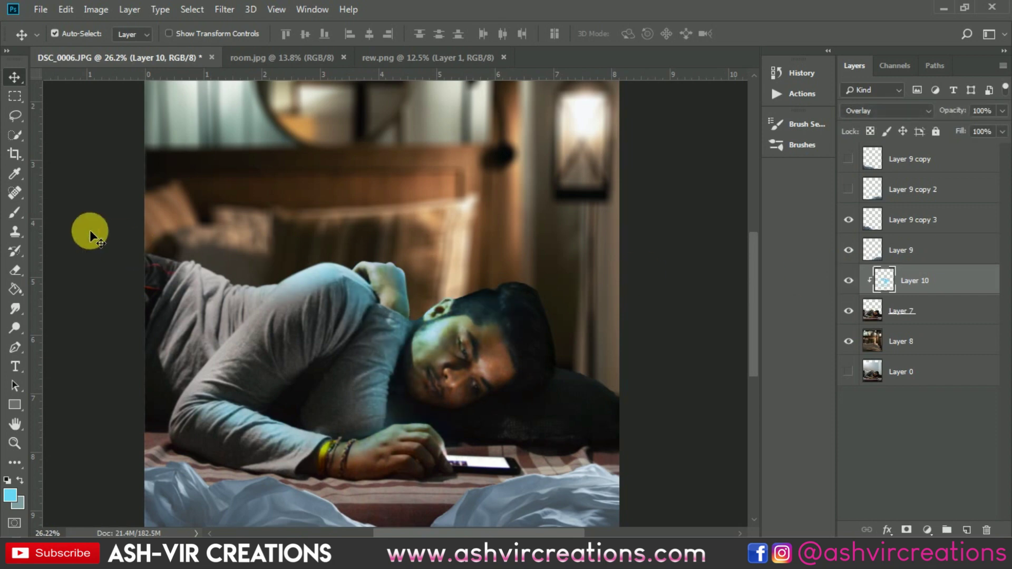
- Paint a little more blue light over the hair and forehead with the size 250 brush at 33% opacity
left_click(15, 212)
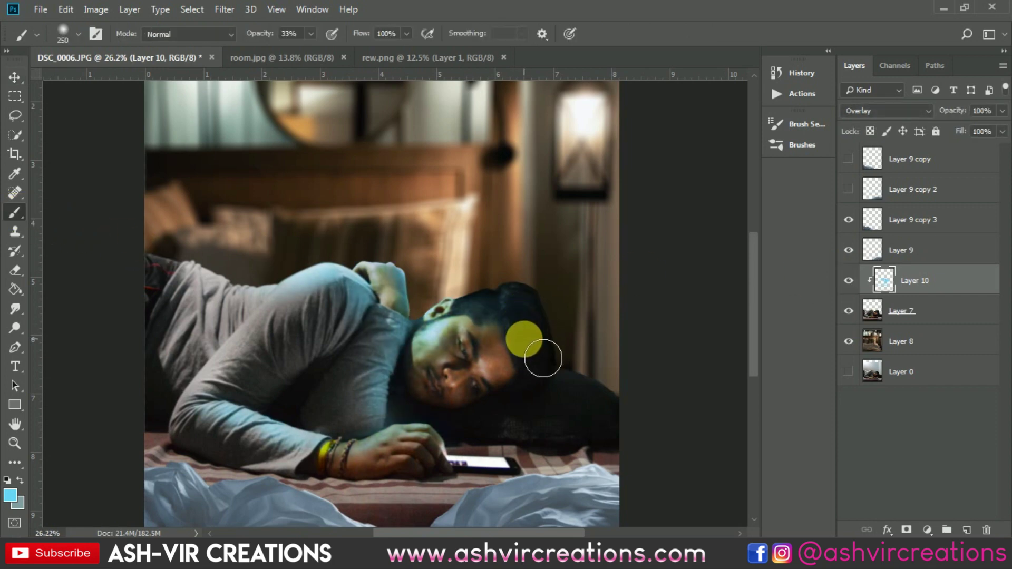
left_click_drag(532, 367, 473, 332)
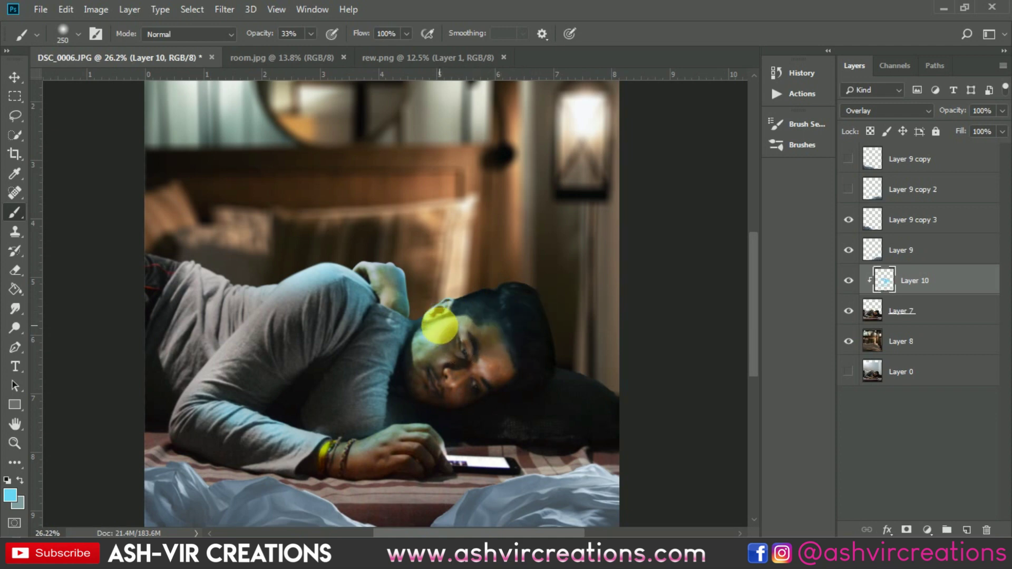
scroll(601, 328, "up", 2)
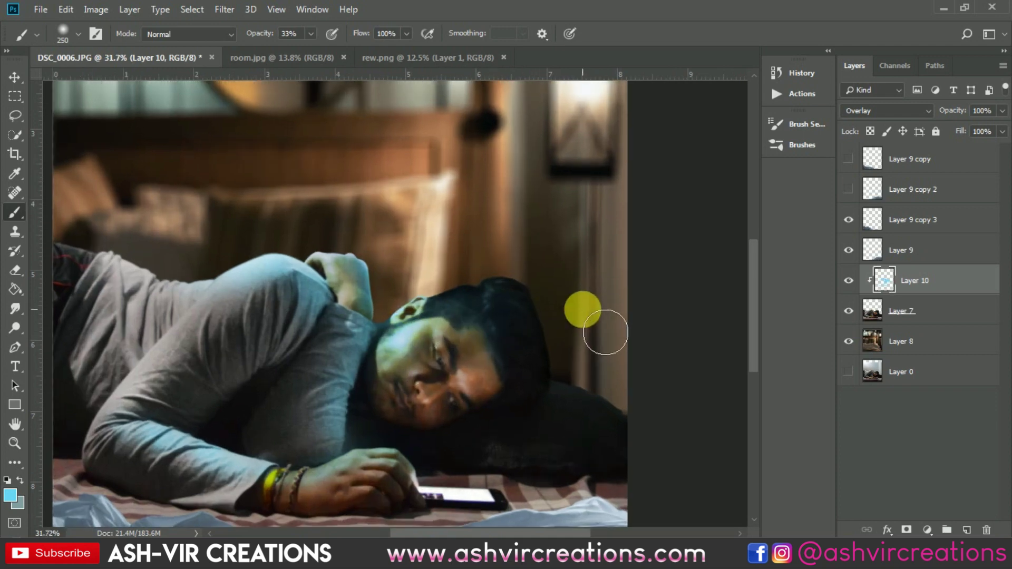
key("v")
scroll(470, 303, "down", 2)
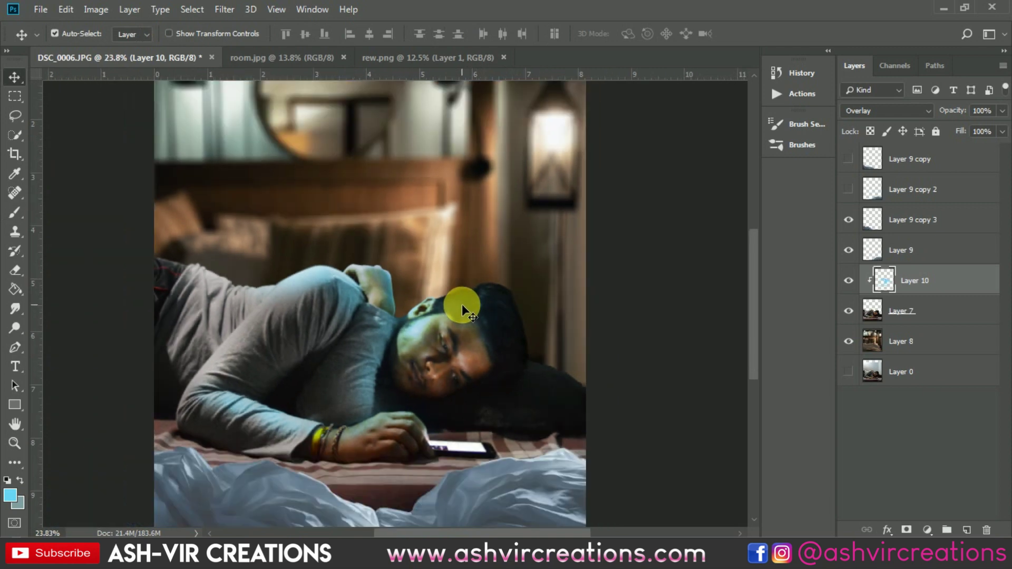
scroll(413, 296, "up", 1)
scroll(413, 296, "down", 1)
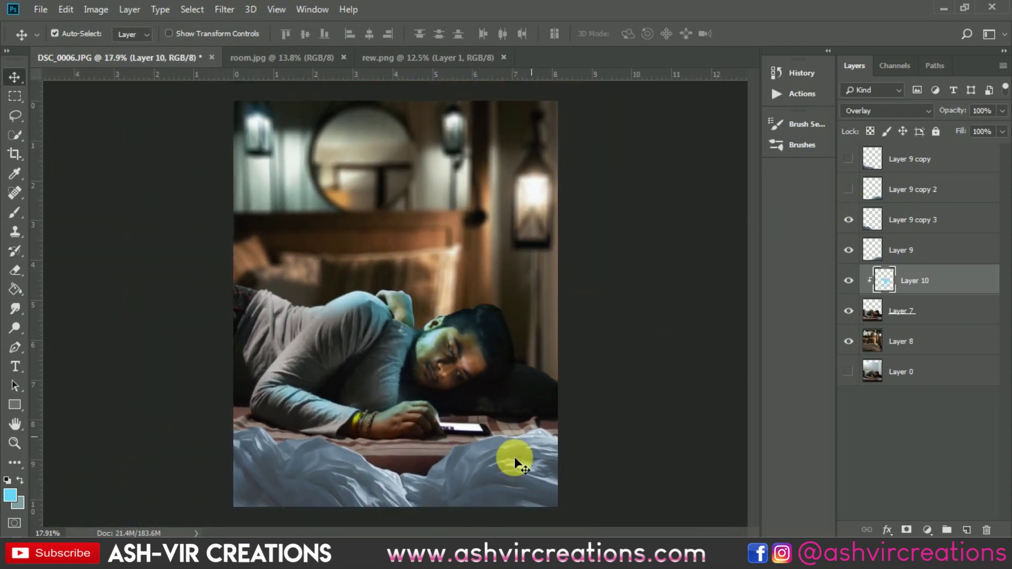
scroll(420, 517, "up", 3)
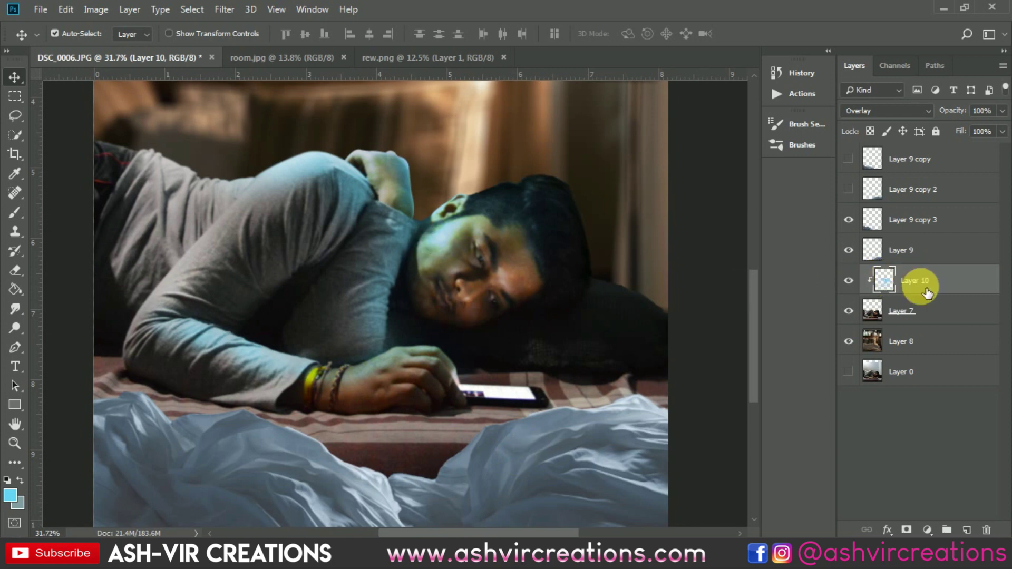
- Merge the blue-light Layer 10 with Layer 7, the layer of the man on the bed
left_click(925, 314)
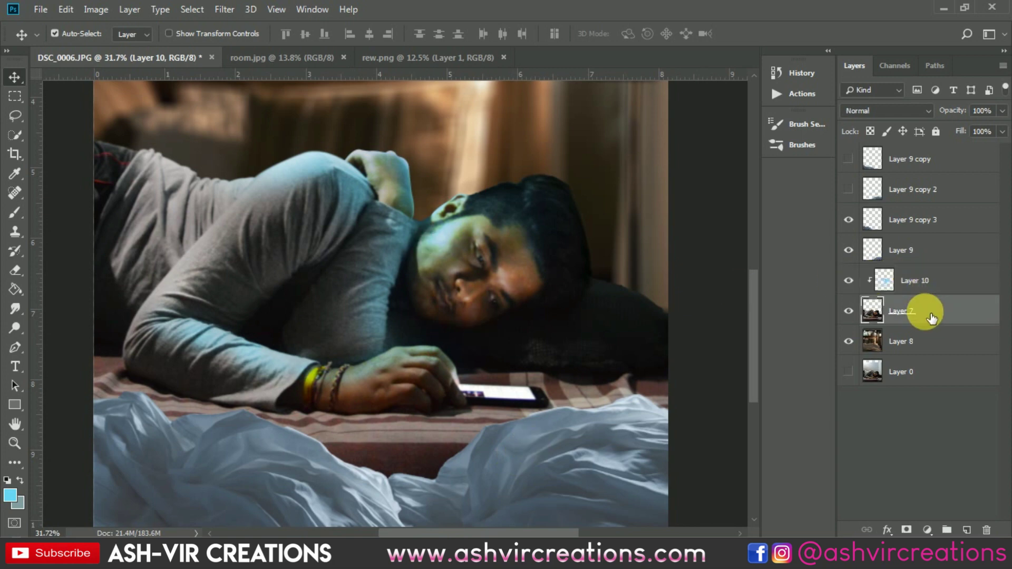
left_click(931, 291, "ctrl")
right_click(929, 283)
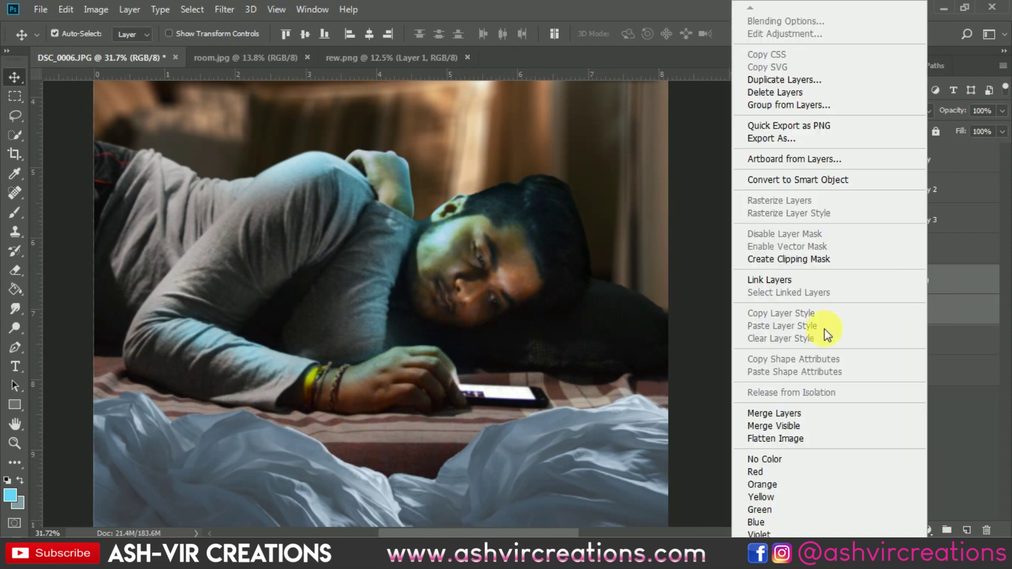
left_click(795, 410)
- Soften the edges of the man's raised hand and shoulder with the Blur tool at size 25 and 80% strength
scroll(674, 333, "up", 2)
scroll(375, 397, "up", 2)
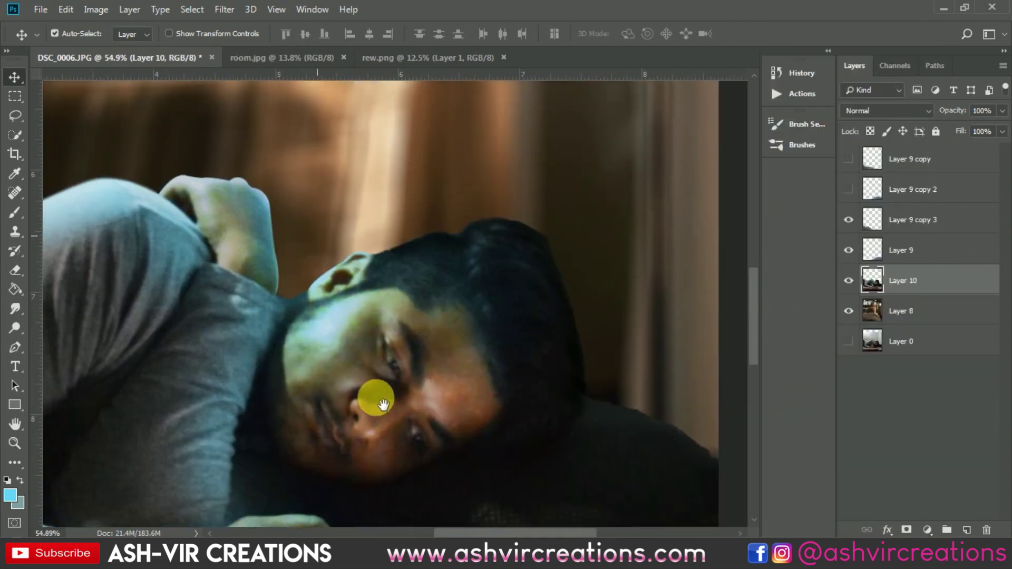
left_click(13, 311)
left_click(56, 308)
scroll(294, 289, "up", 3)
scroll(344, 354, "up", 2)
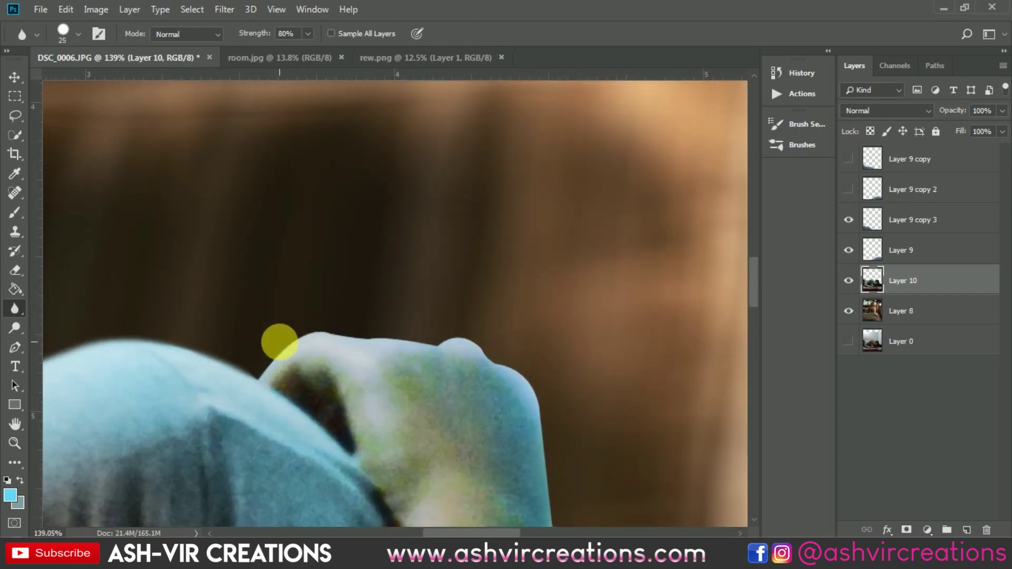
mouse_move(309, 349)
left_mouse_down()
mouse_move(360, 334)
mouse_move(436, 357)
mouse_move(471, 350)
mouse_move(576, 418)
mouse_move(441, 333)
mouse_move(459, 440)
mouse_move(454, 494)
mouse_move(496, 498)
left_mouse_up()
mouse_move(577, 428)
left_mouse_down()
mouse_move(659, 378)
mouse_move(305, 346)
mouse_move(339, 355)
mouse_move(452, 302)
mouse_move(490, 307)
mouse_move(362, 357)
left_mouse_up()
- Enlarge the Blur tool's brush to size 70 and continue around the man, down to the phone and bedsheets
key("bracketright")
key("bracketright")
key("bracketright")
key("bracketright")
key("bracketright")
scroll(454, 314, "down", 2)
key("bracketright")
mouse_move(454, 313)
left_mouse_down()
mouse_move(518, 314)
mouse_move(486, 296)
mouse_move(660, 271)
mouse_move(668, 299)
mouse_move(542, 214)
mouse_move(539, 238)
mouse_move(585, 351)
mouse_move(583, 398)
mouse_move(638, 425)
mouse_move(517, 294)
mouse_move(479, 316)
mouse_move(667, 400)
mouse_move(705, 436)
mouse_move(653, 420)
mouse_move(739, 283)
mouse_move(802, 260)
mouse_move(623, 397)
mouse_move(467, 162)
left_mouse_up()
key("bracketright")
key("bracketright")
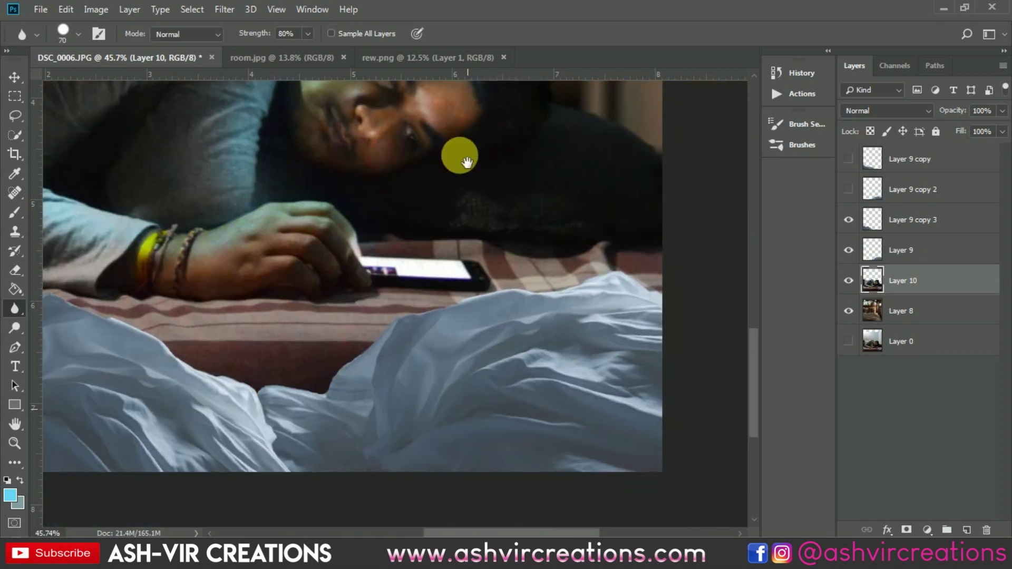
scroll(542, 316, "up", 2)
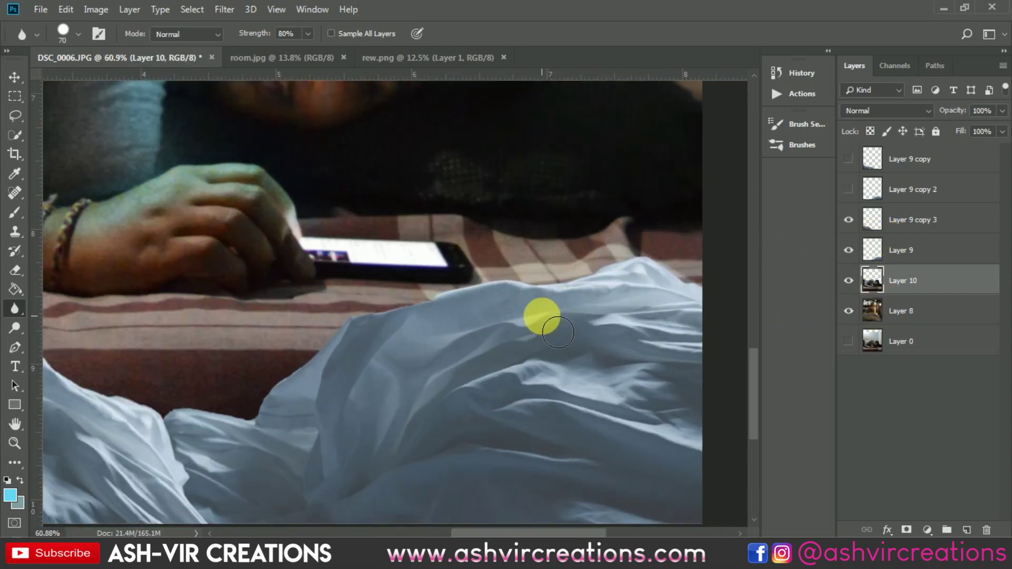
- Check the visibility of the Layer 9 copy 3 bedsheet and set the Blur tool's brush to size 80
left_click(850, 220)
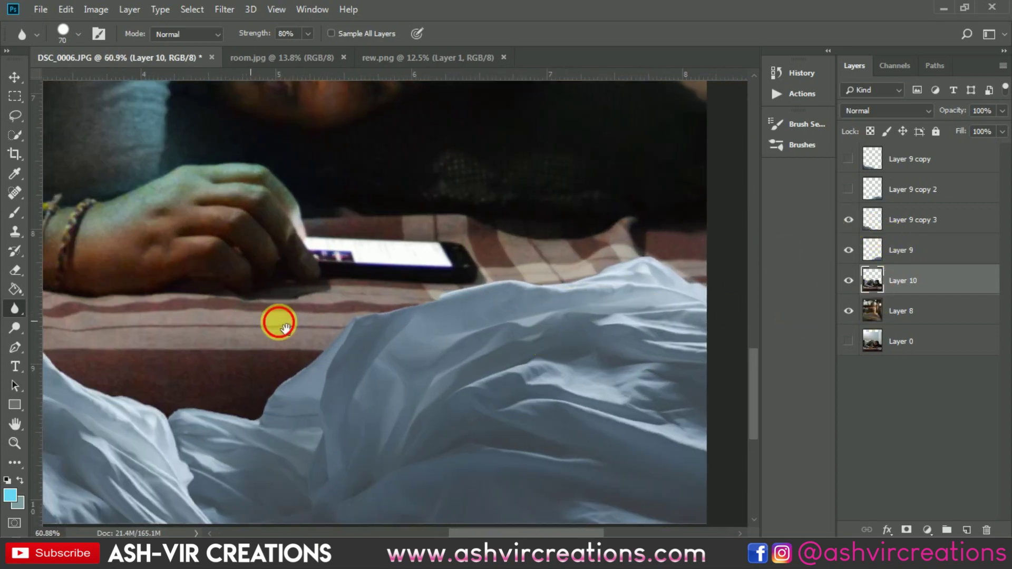
left_click_drag(275, 326, 847, 357)
left_click(359, 325)
mouse_move(339, 318)
left_mouse_down()
mouse_move(219, 306)
mouse_move(297, 297)
left_mouse_up()
key("bracketright")
key("bracketright")
key("bracketright")
mouse_move(353, 327)
left_mouse_down()
mouse_move(380, 350)
mouse_move(370, 352)
mouse_move(482, 339)
mouse_move(534, 346)
left_mouse_up()
key("bracketleft")
key("bracketleft")
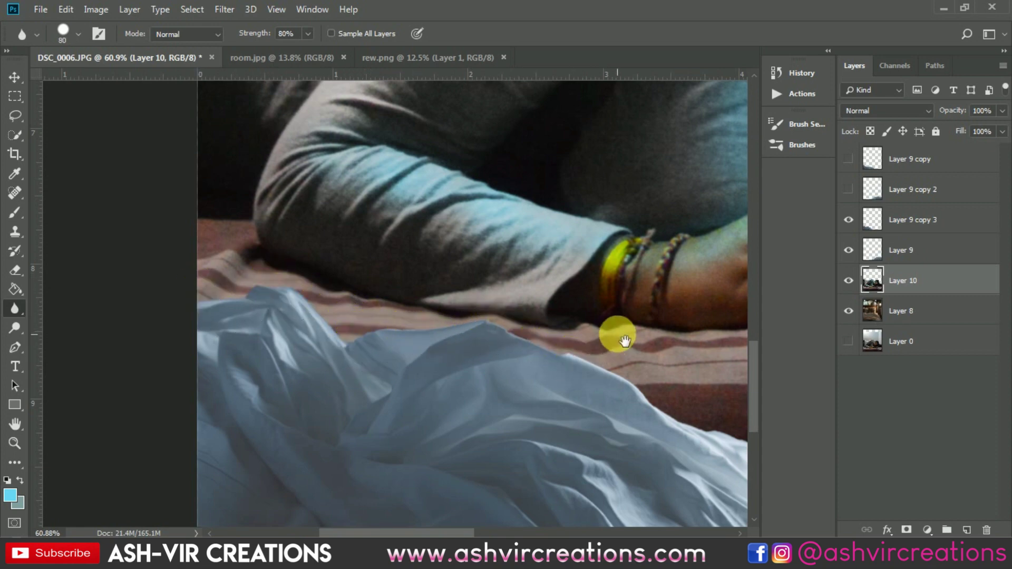
left_click_drag(615, 334, 561, 316)
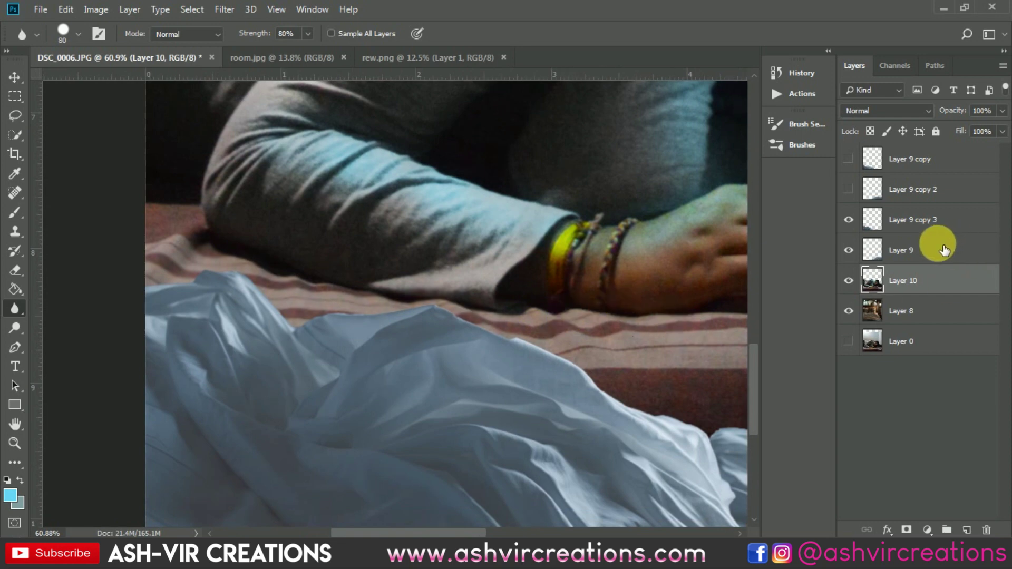
- Blur the upper edges of the bedsheets on Layer 9 copy 3 and Layer 9 with the size 80 brush
left_click(898, 225)
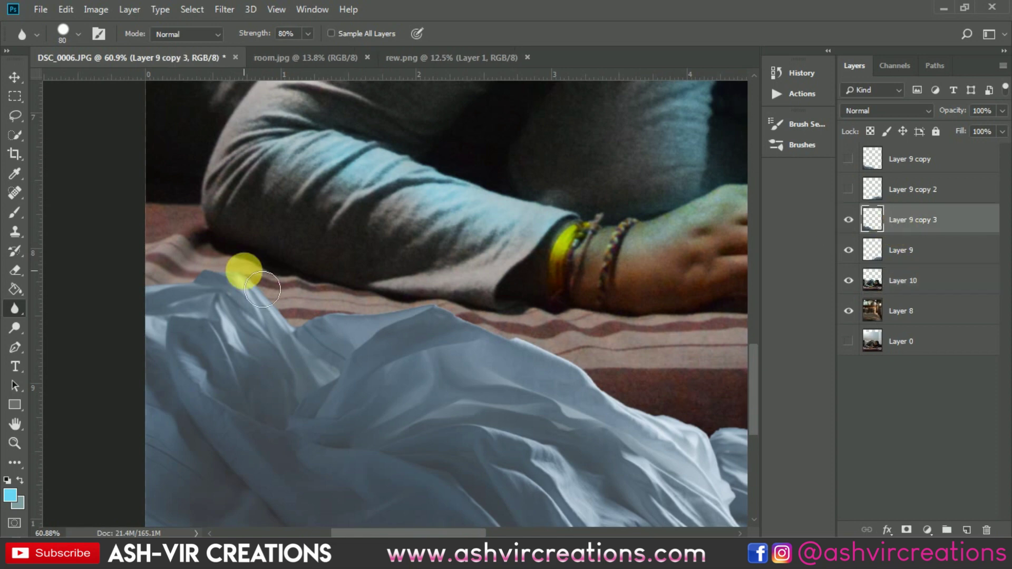
mouse_move(199, 290)
left_mouse_down()
mouse_move(249, 294)
mouse_move(310, 334)
mouse_move(439, 319)
mouse_move(578, 361)
mouse_move(683, 429)
mouse_move(368, 302)
mouse_move(470, 348)
mouse_move(569, 356)
mouse_move(471, 358)
left_mouse_up()
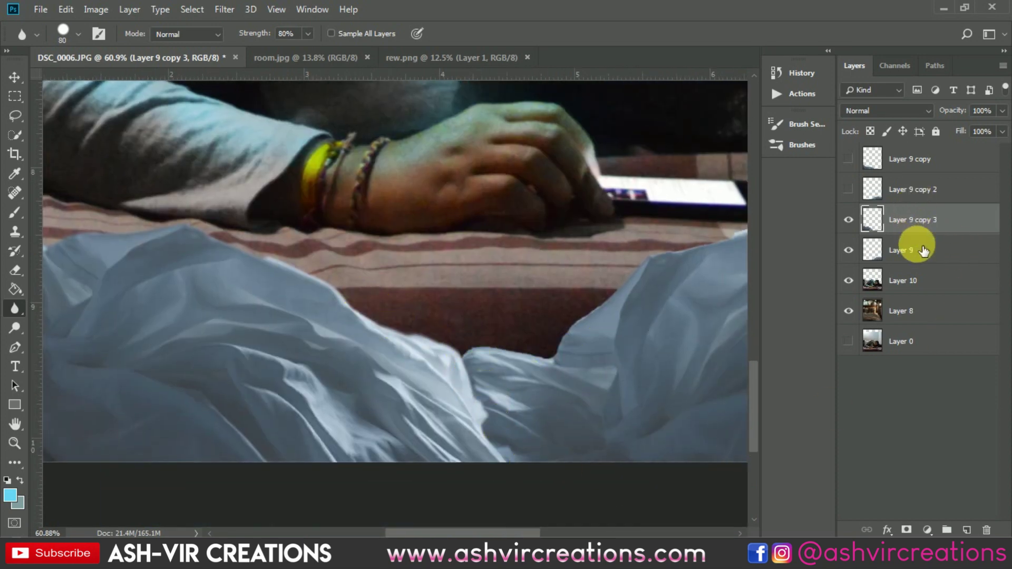
left_click(910, 250)
mouse_move(552, 340)
left_mouse_down()
mouse_move(464, 350)
mouse_move(551, 368)
mouse_move(593, 334)
mouse_move(587, 323)
mouse_move(357, 413)
mouse_move(436, 350)
mouse_move(527, 332)
mouse_move(664, 336)
mouse_move(660, 326)
mouse_move(448, 306)
mouse_move(539, 308)
mouse_move(578, 334)
mouse_move(486, 332)
left_mouse_up()
- Show the hidden bedsheet layers, Layer 9 copy and Layer 9 copy 2
key("v")
left_click(848, 189)
scroll(391, 363, "down", 10)
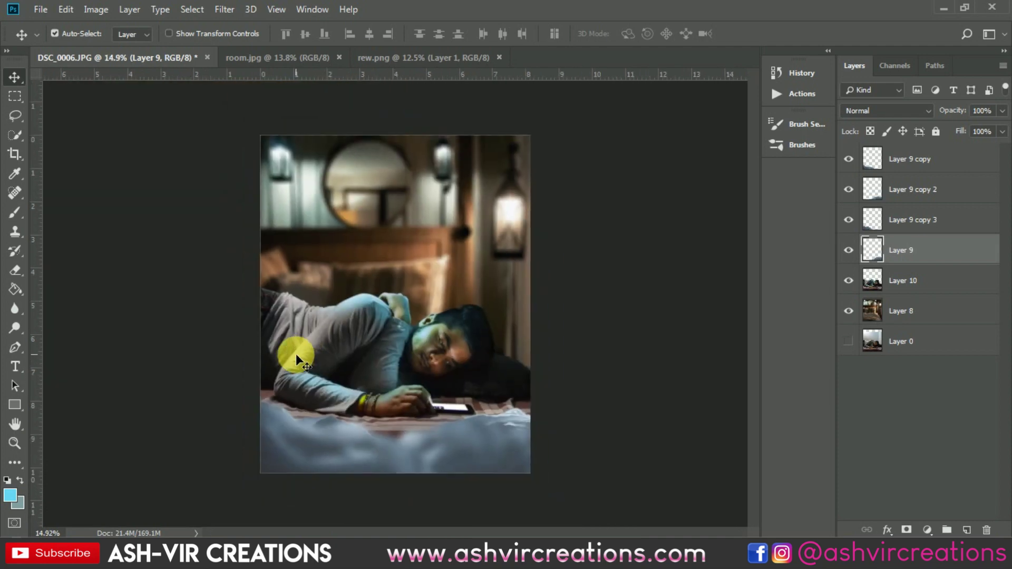
scroll(294, 353, "up", 1)
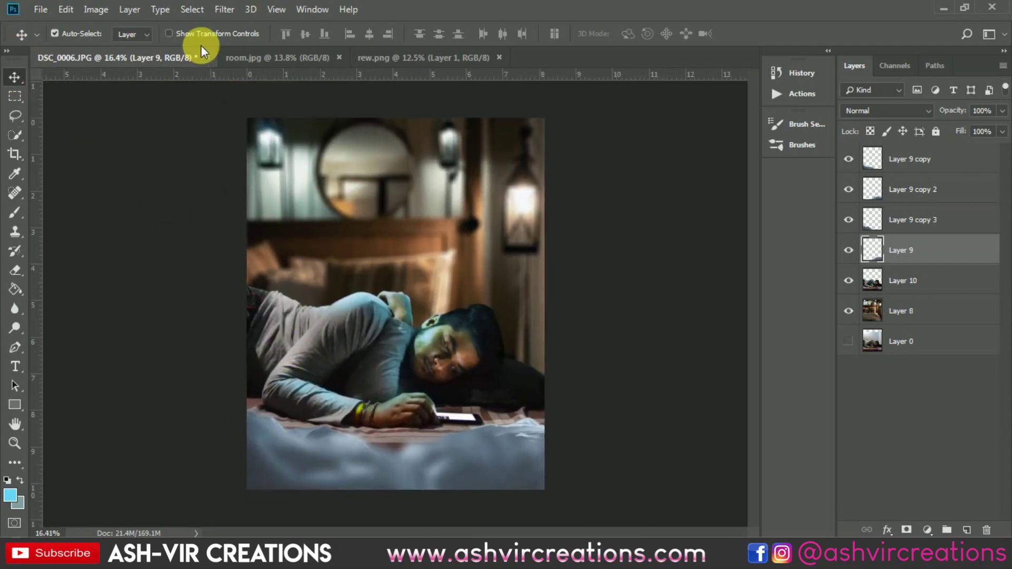
- Open the chat bubble image cht.png from the Desktop
left_click(40, 10)
left_click(53, 38)
scroll(415, 168, "down", 15)
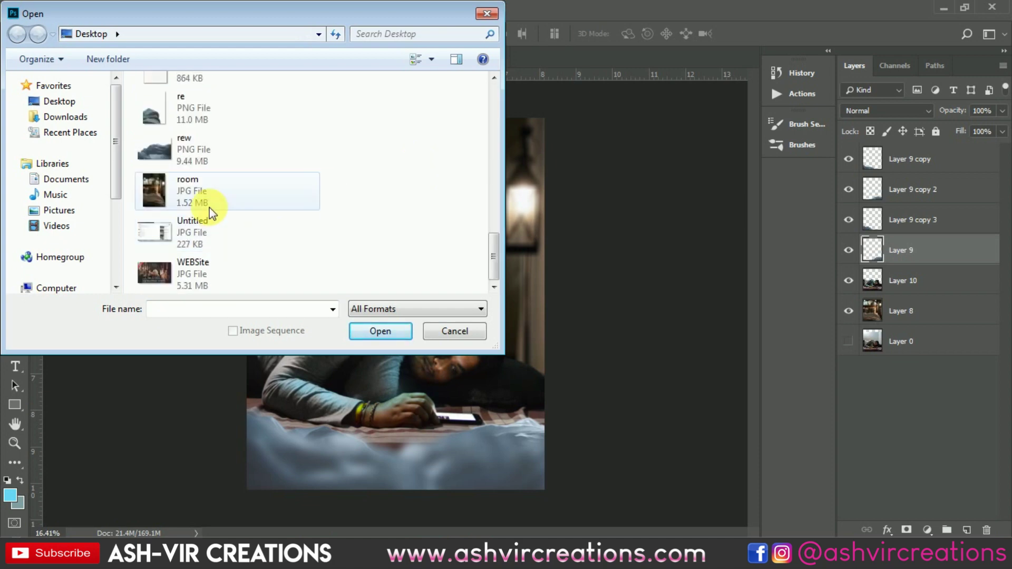
scroll(211, 200, "up", 5)
double_click(197, 176)
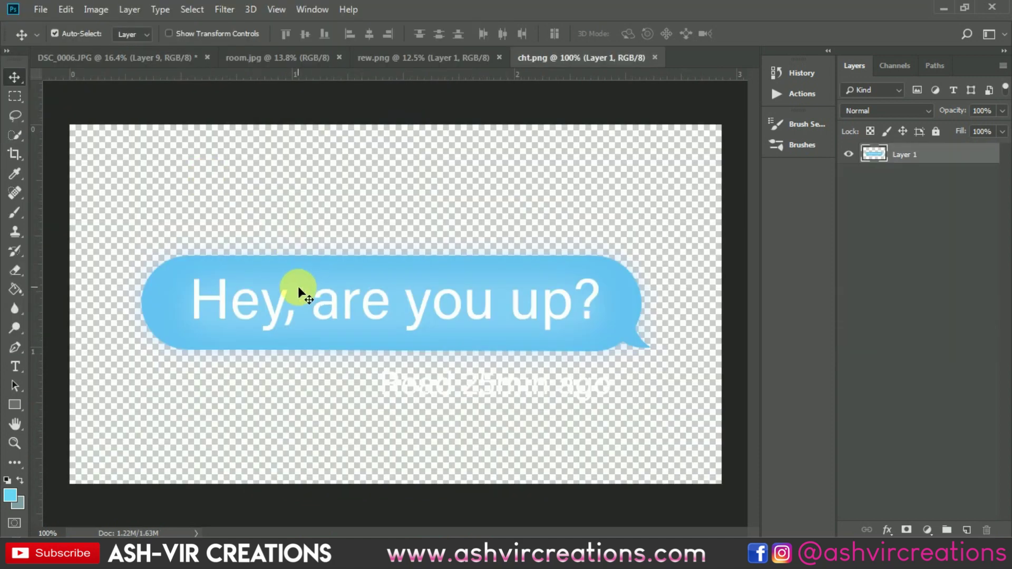
- Copy the "Hey, are you up?" chat bubble into the DSC_0006.JPG composite, placing it above the man's head
scroll(295, 283, "down", 2)
left_click_drag(287, 276, 515, 295)
scroll(400, 251, "up", 2)
scroll(548, 300, "up", 1)
scroll(515, 298, "down", 1)
scroll(514, 294, "down", 3)
- Scale the chat bubble down slightly with Free Transform, keeping it just above the man's head
key("ctrl+t")
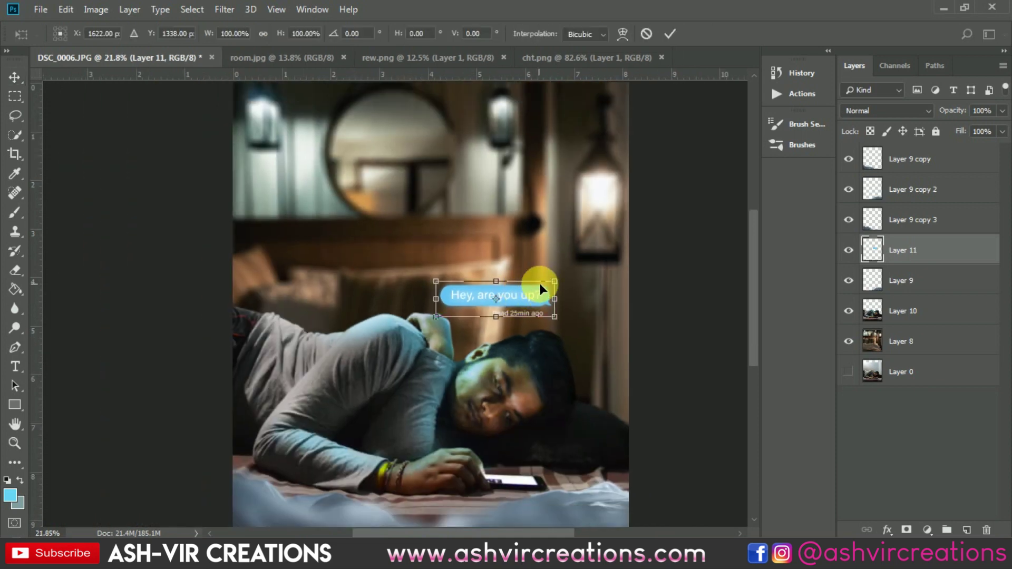
left_click_drag(562, 288, 510, 297)
key("Return")
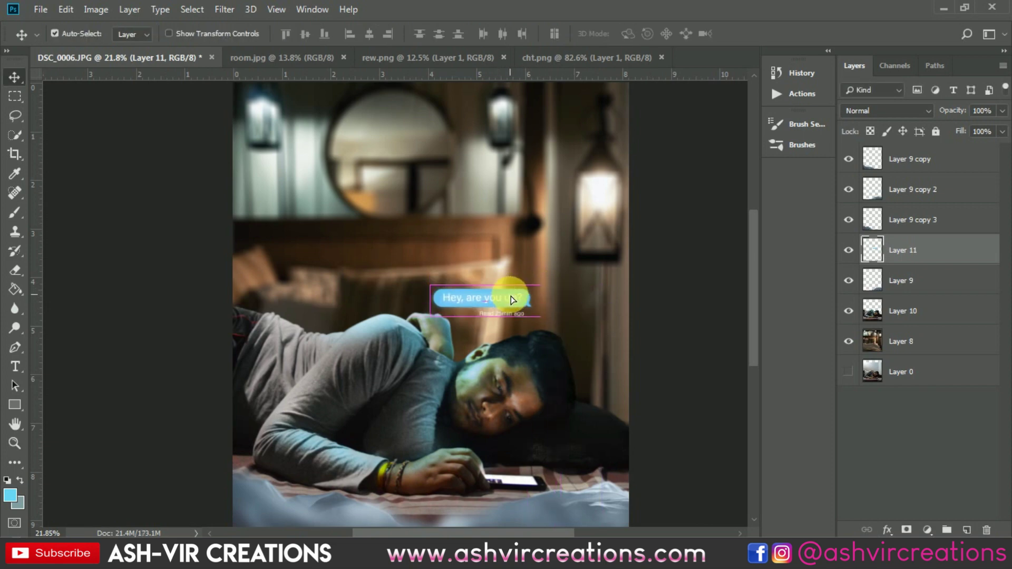
scroll(510, 299, "up", 4)
left_click_drag(524, 306, 552, 314)
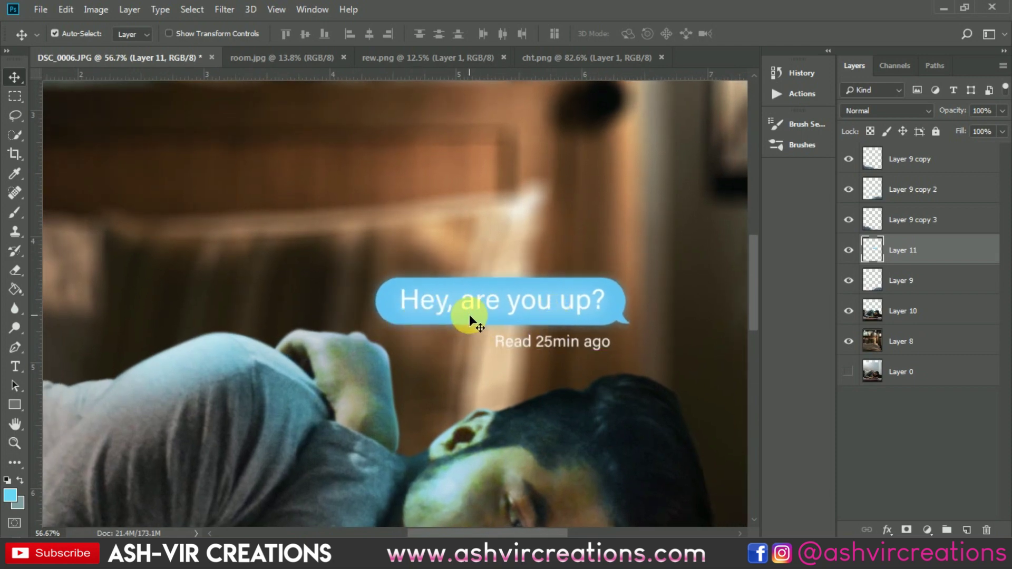
scroll(415, 310, "down", 5)
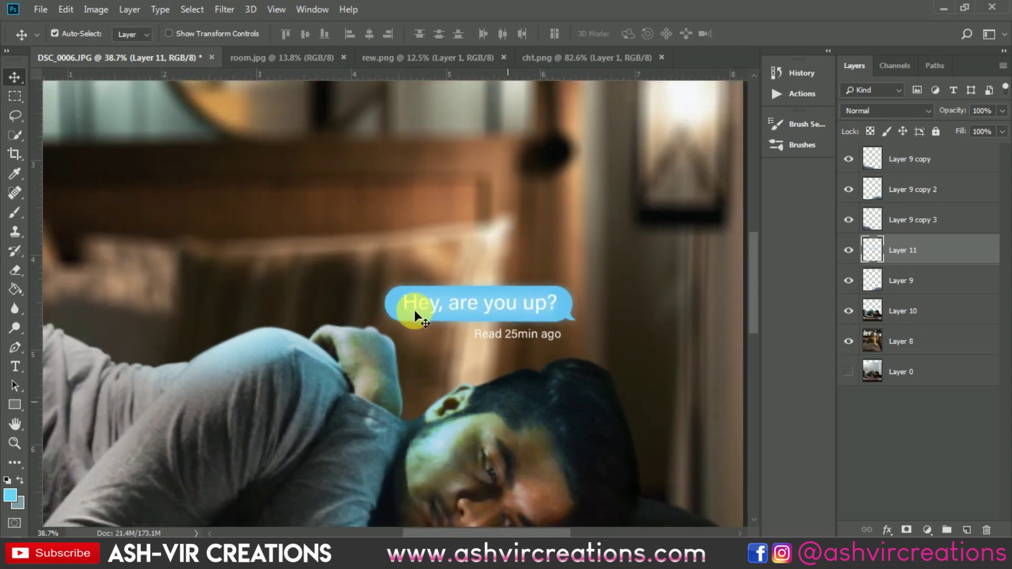
scroll(415, 312, "up", 3)
scroll(449, 309, "up", 2)
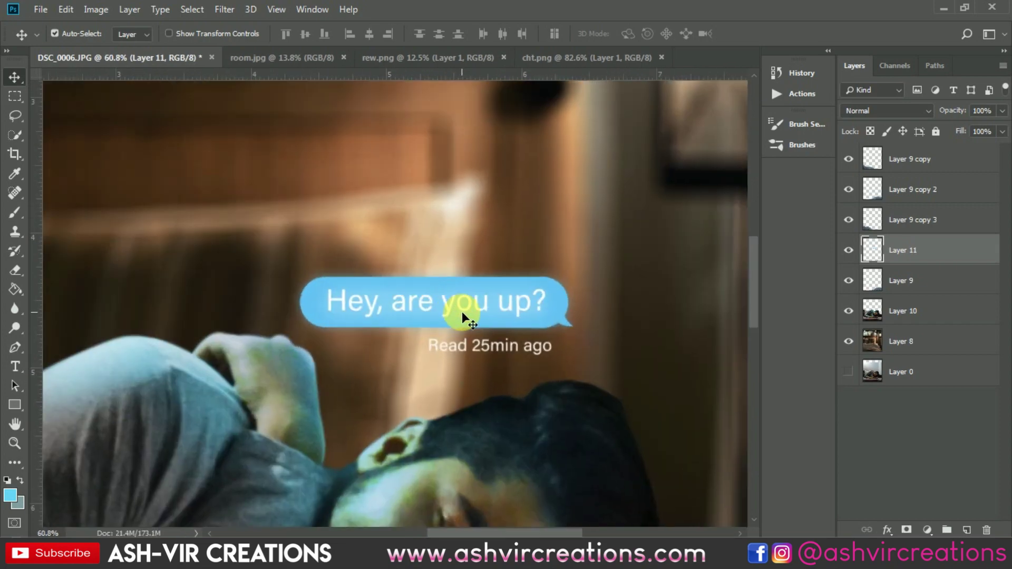
scroll(462, 312, "down", 5)
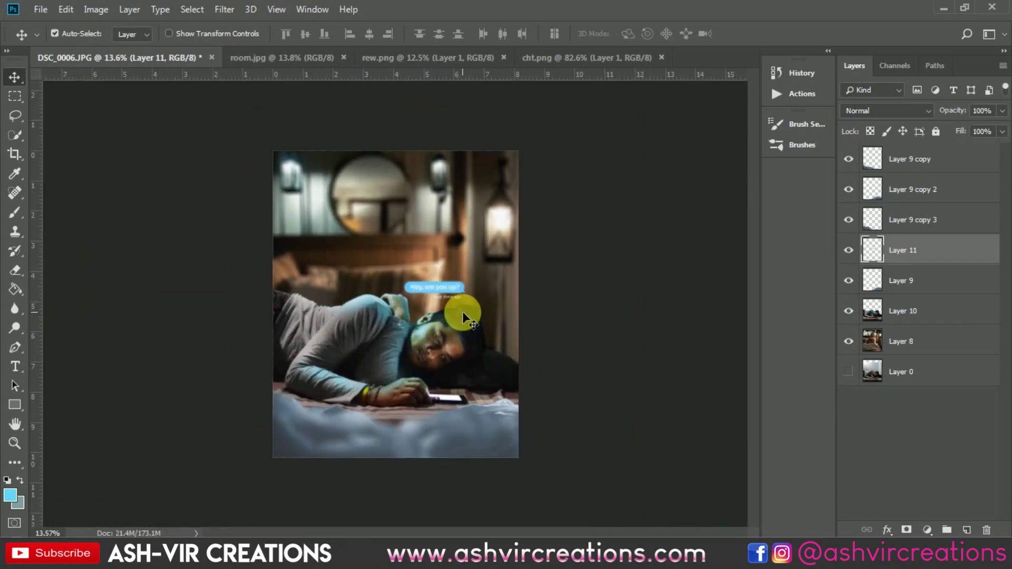
scroll(463, 313, "up", 2)
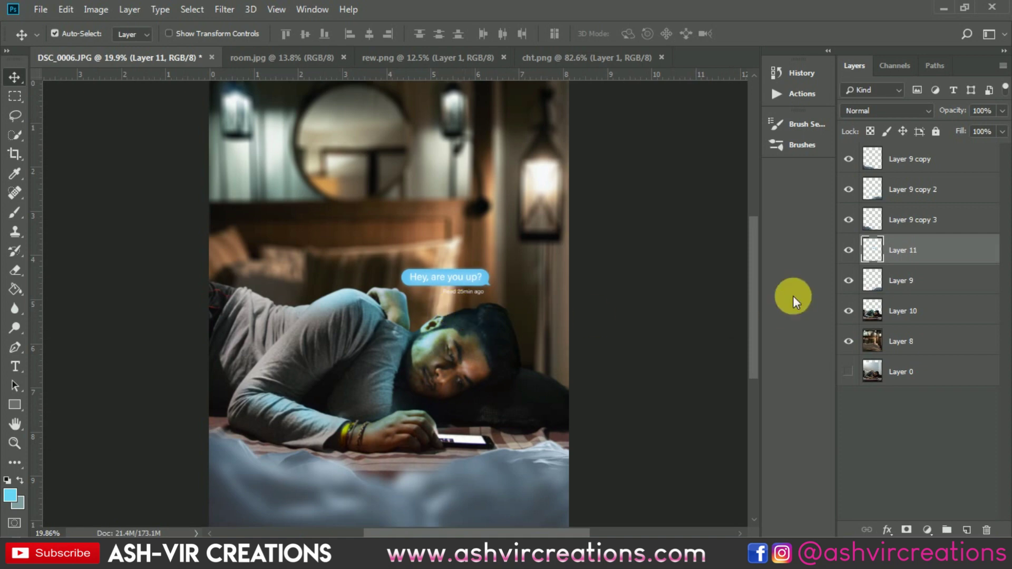
scroll(437, 261, "down", 2)
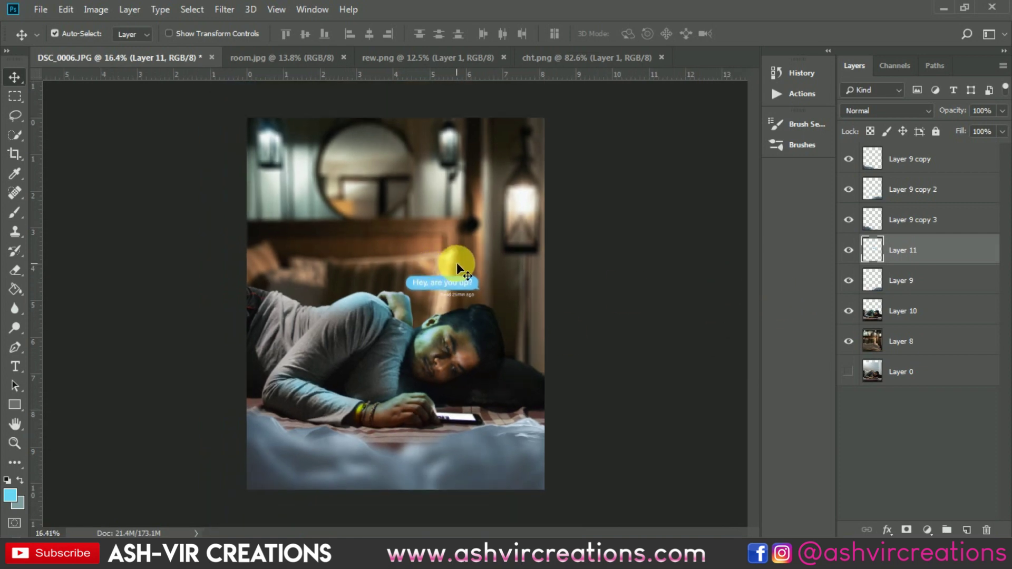
- Merge all layers from Layer 8 up to Layer 9 copy into one, leaving out the hidden Layer 0
left_click(917, 341)
left_click(951, 169, "shift")
right_click(949, 169)
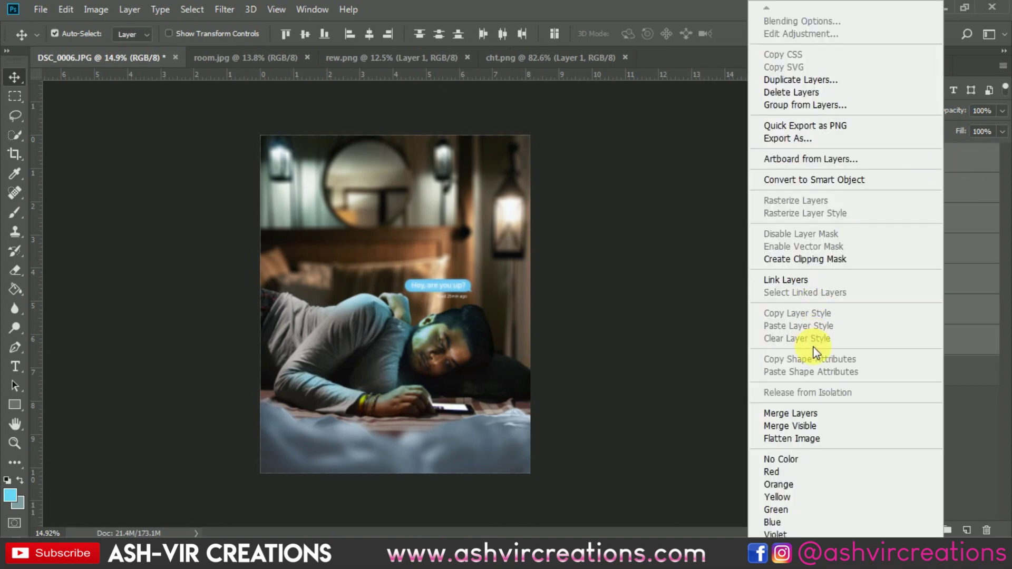
left_click(814, 412)
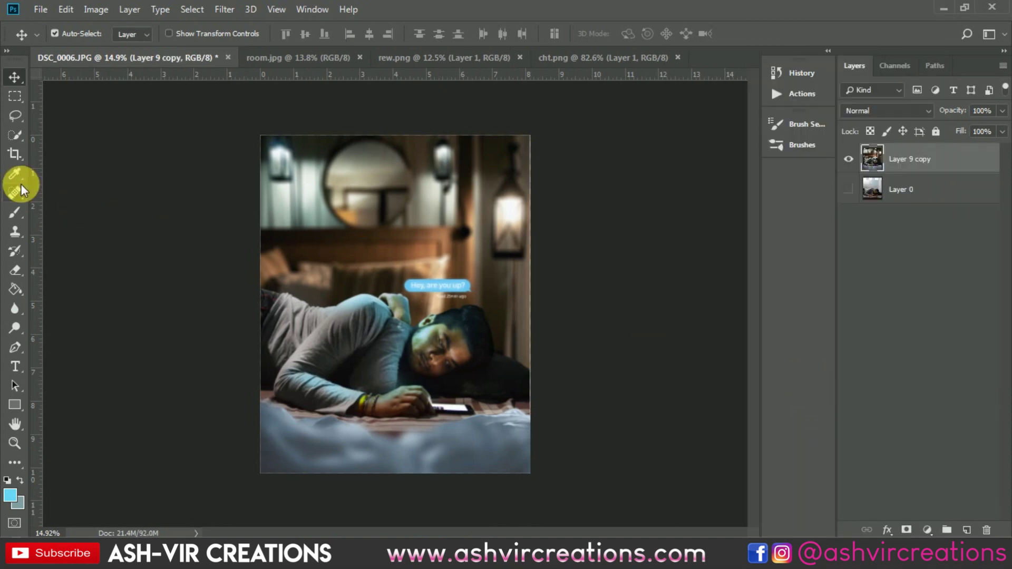
- Crop the composite to the full canvas at the 4:5 ratio, deleting the pixels outside it
left_click(15, 153)
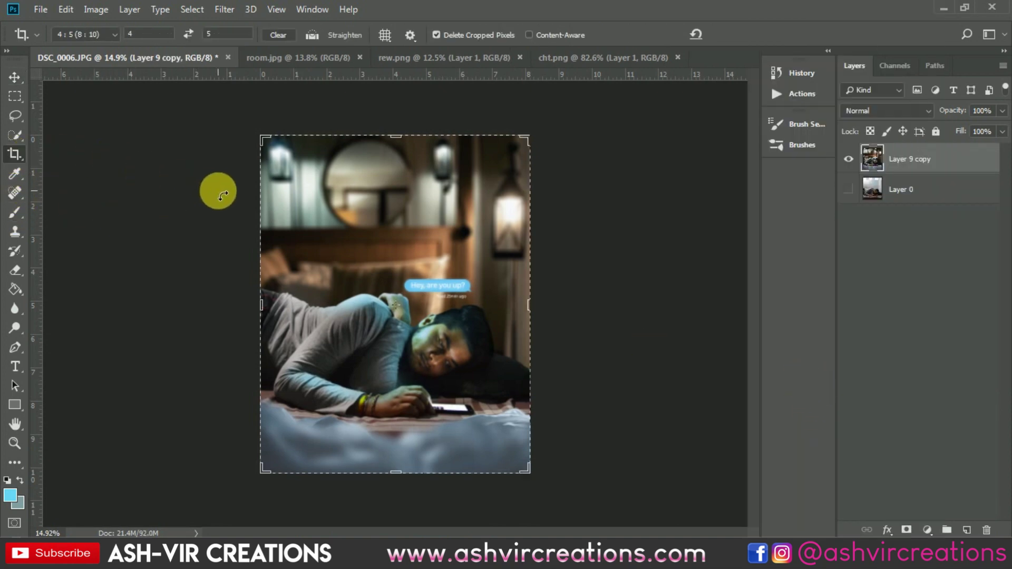
left_click(332, 214)
key("Return")
key("v")
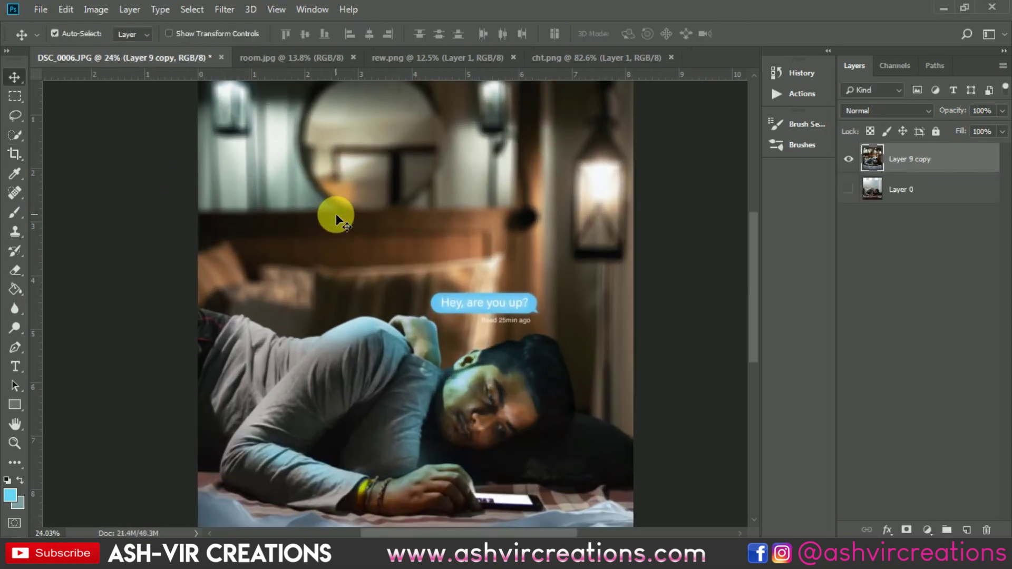
- In the Camera Raw filter's calibration, set Blue Primary hue to -68, Red Primary hue to +28 and Red Primary saturation to -35
left_click(224, 10)
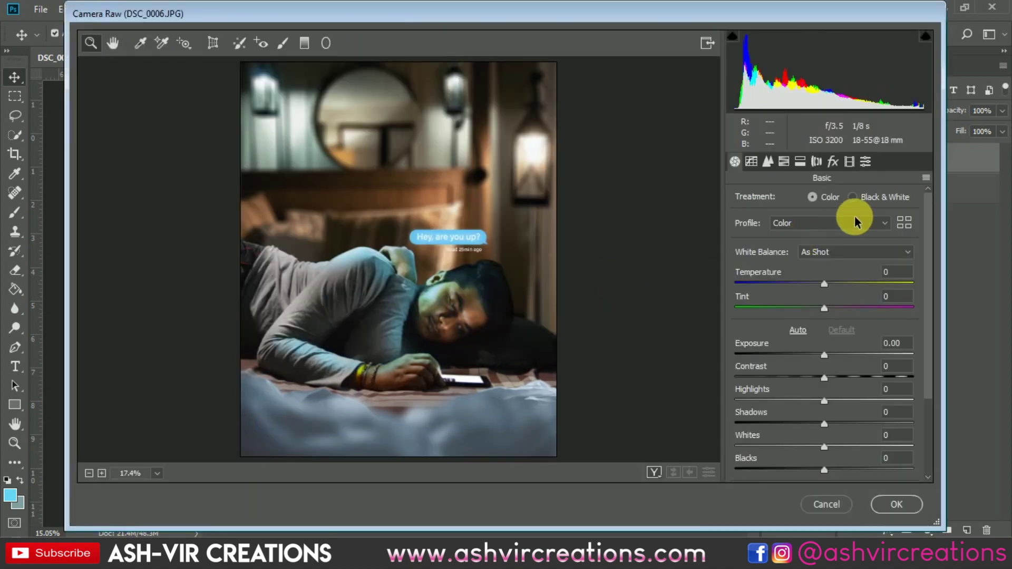
left_click(868, 162)
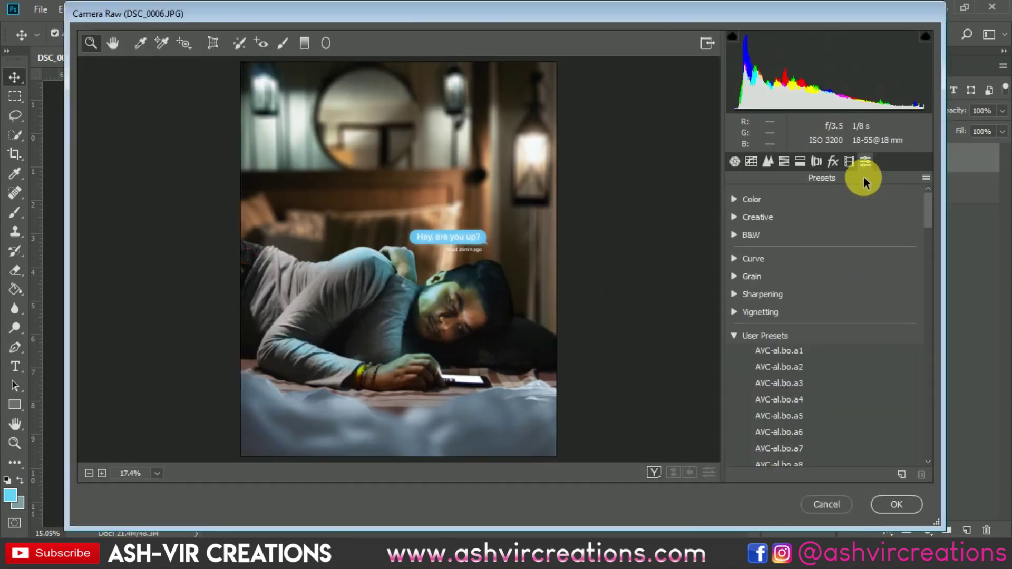
left_click(850, 162)
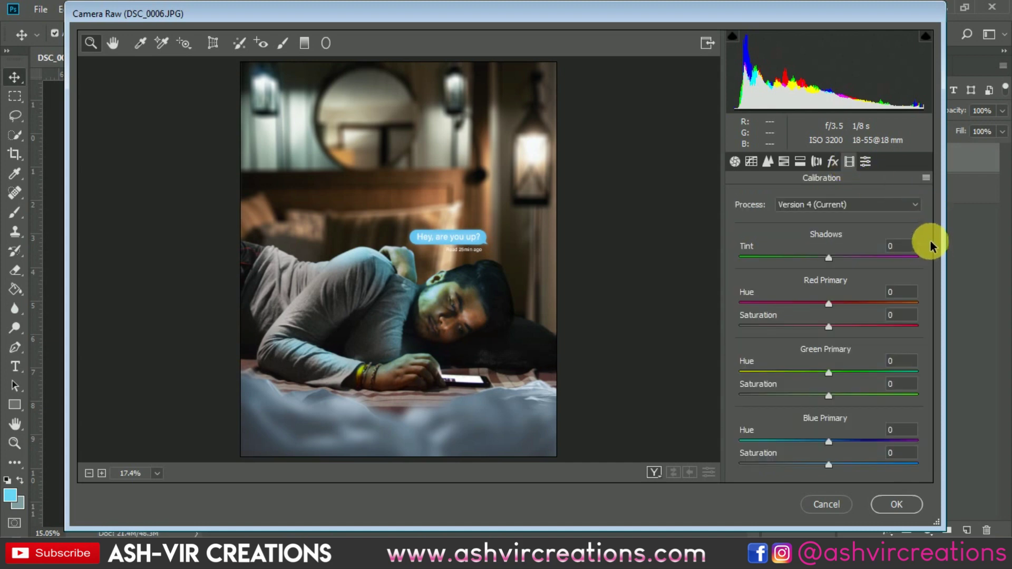
left_click_drag(829, 442, 769, 443)
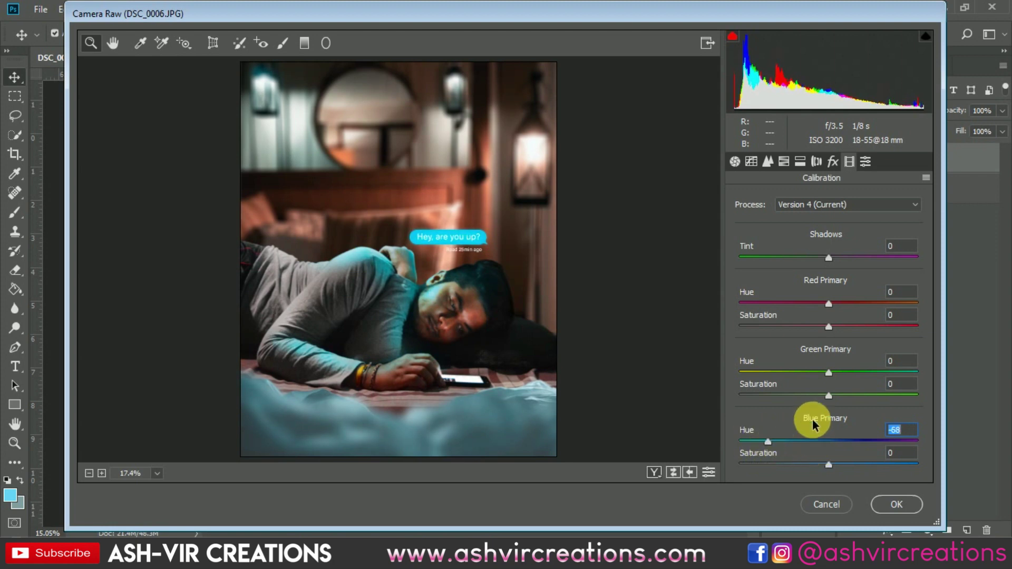
left_click_drag(831, 305, 798, 330)
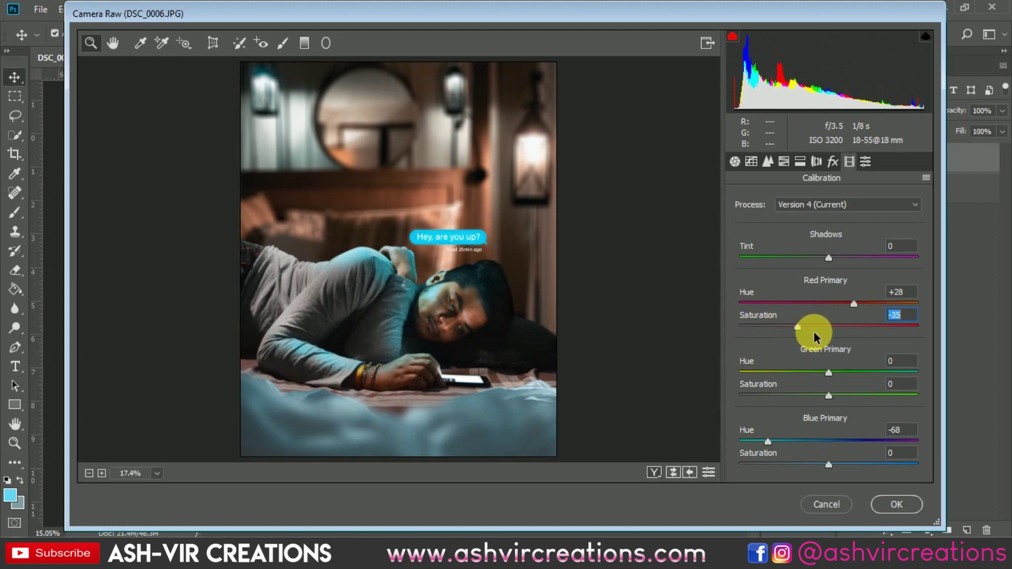
- Set the calibration's Green Primary hue to +26 and saturation to +30, and the Blue Primary saturation to +36 and hue to -50
left_click_drag(829, 372, 859, 414)
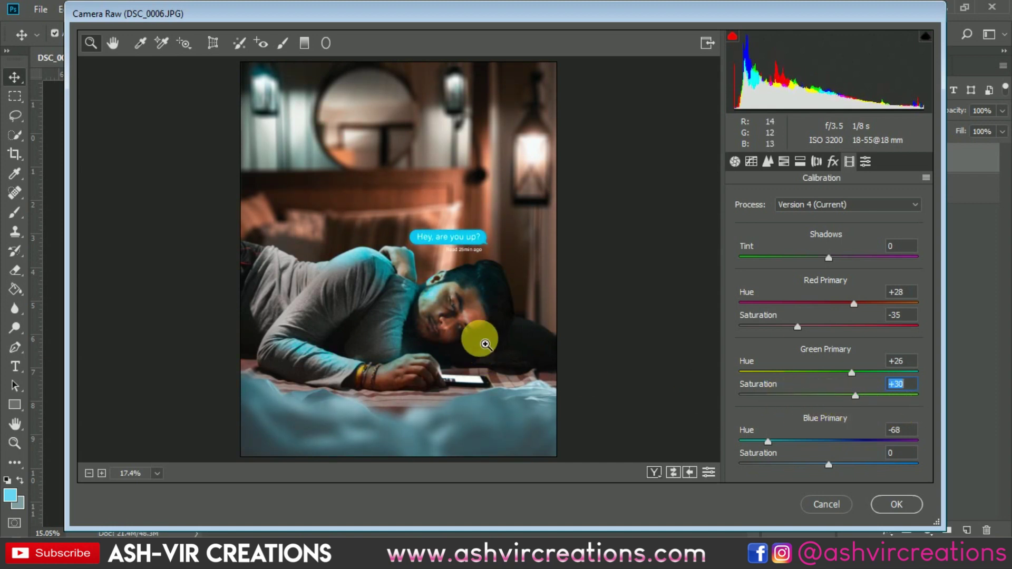
scroll(481, 321, "up", 2)
scroll(474, 323, "down", 2)
left_click_drag(832, 465, 867, 464)
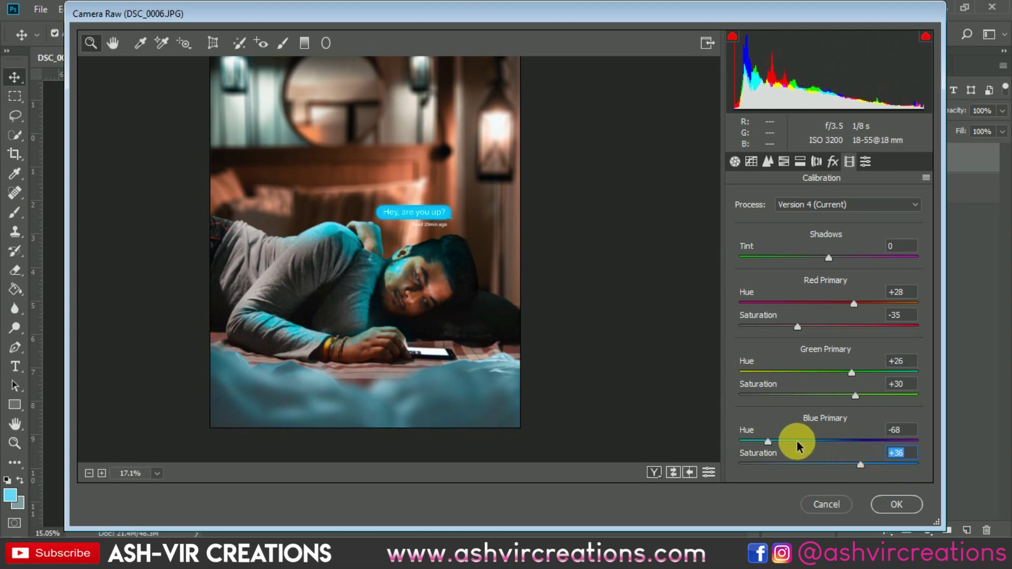
left_click_drag(766, 445, 785, 456)
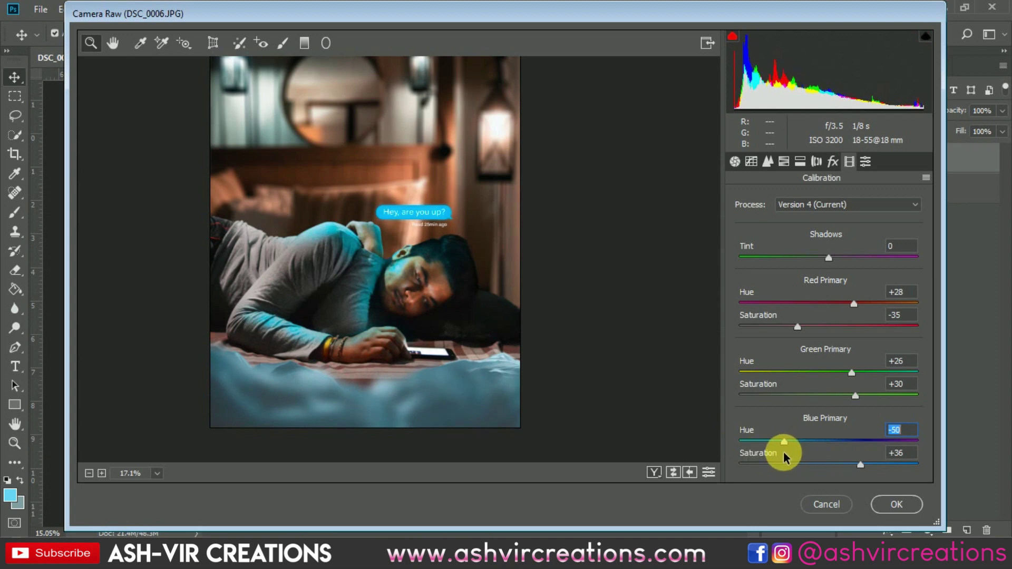
- Set Blue Primary saturation to +11, and the basic tones to contrast +15, highlights +18, shadows -18, whites +15 and blacks +13
left_click_drag(860, 465, 839, 470)
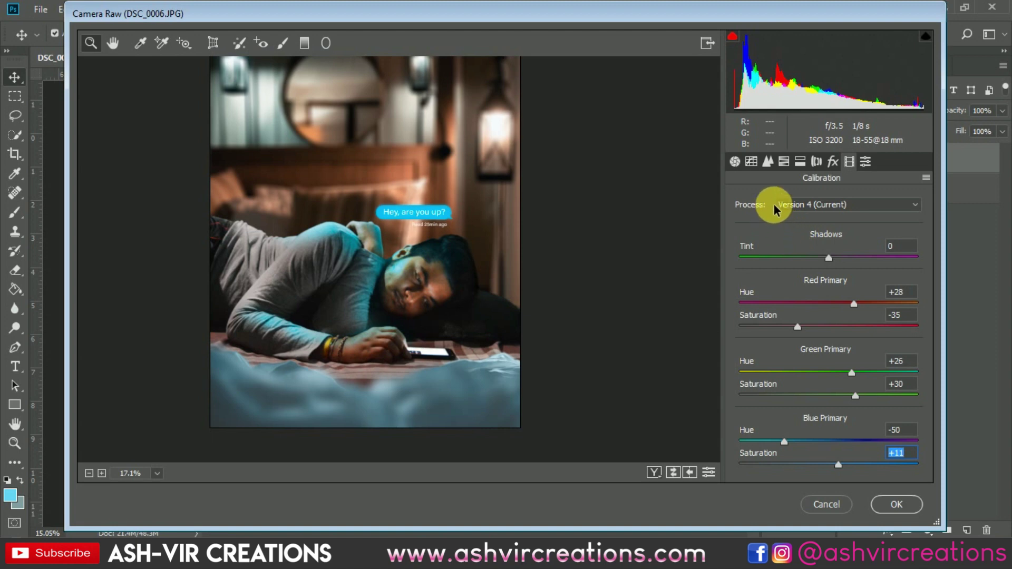
left_click(734, 162)
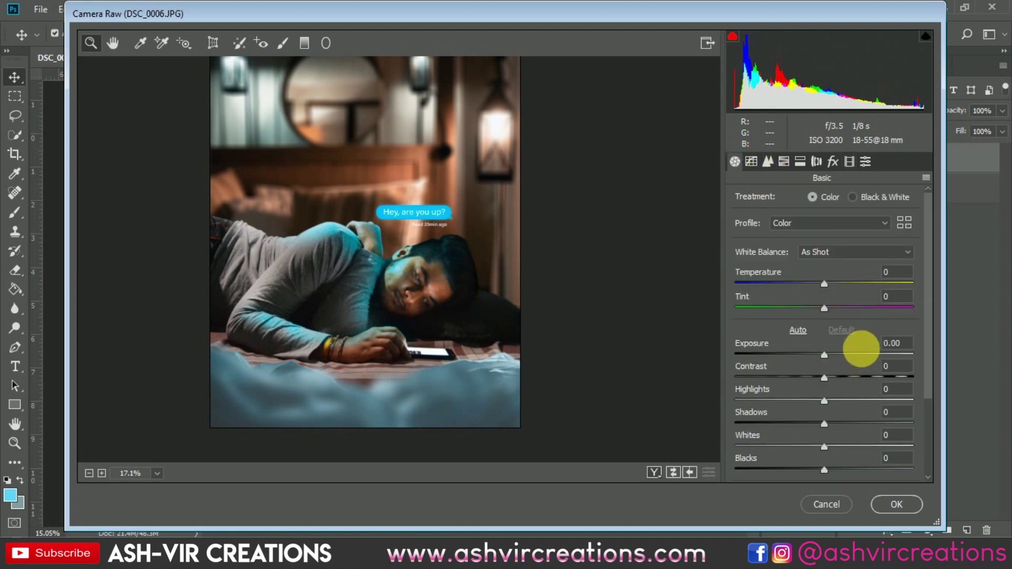
left_click_drag(829, 381, 802, 436)
mouse_move(826, 471)
left_mouse_down()
mouse_move(779, 468)
mouse_move(854, 479)
mouse_move(839, 485)
left_mouse_up()
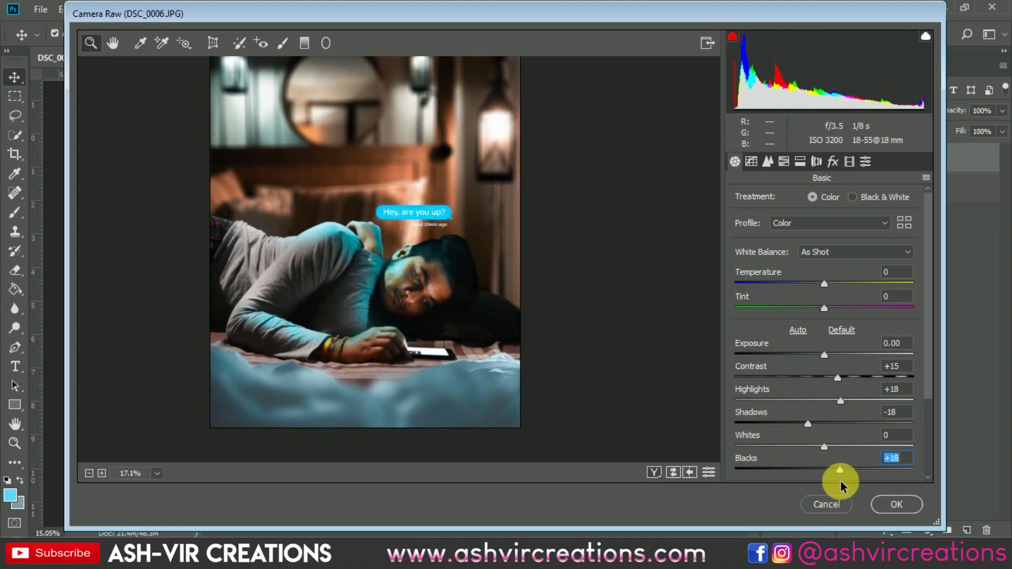
mouse_move(826, 451)
left_mouse_down()
mouse_move(840, 450)
mouse_move(806, 450)
mouse_move(914, 457)
mouse_move(826, 456)
mouse_move(842, 457)
left_mouse_up()
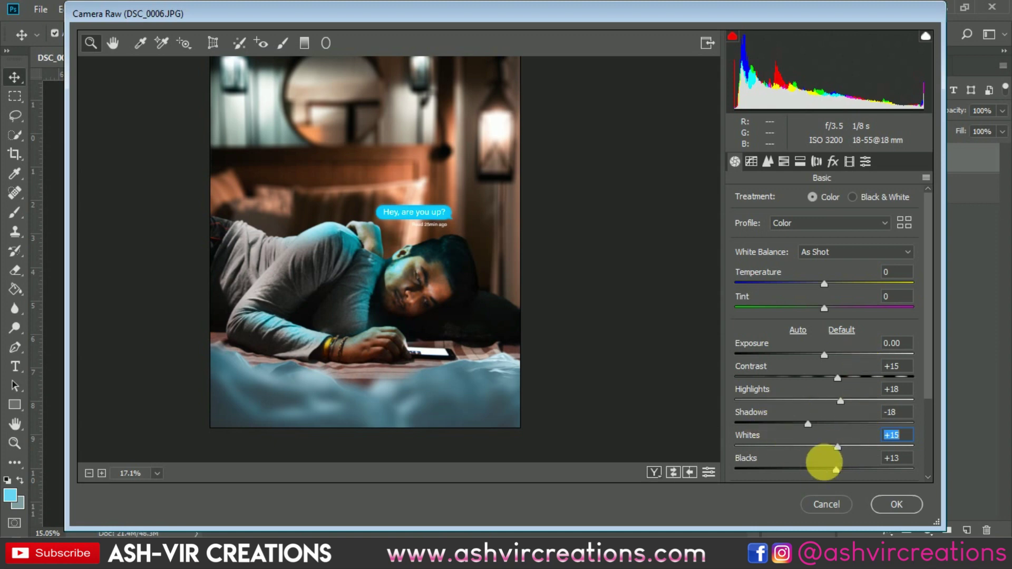
- Cool the image's white balance by setting the temperature to -10
scroll(932, 396, "down", 1)
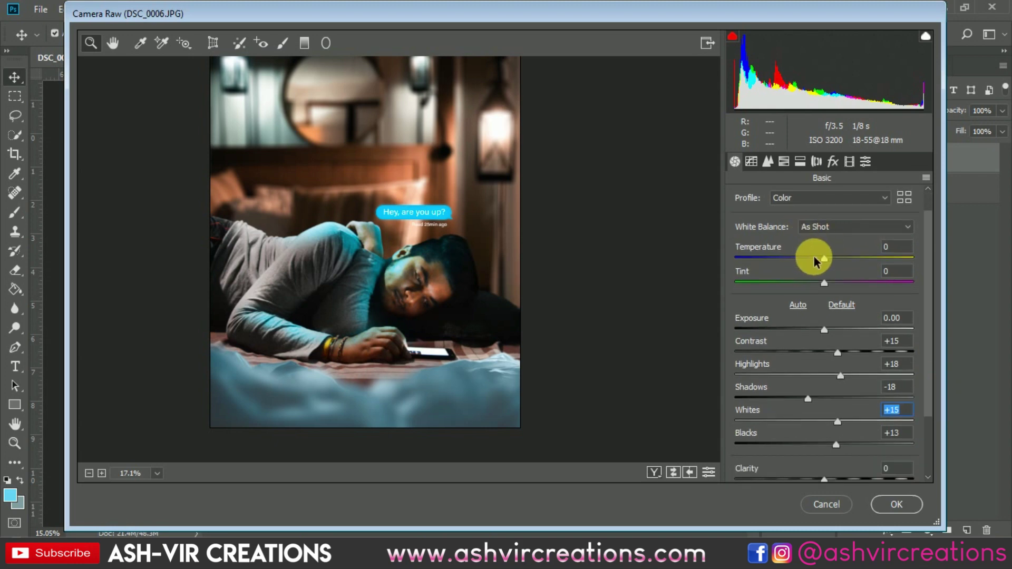
mouse_move(824, 259)
left_mouse_down()
mouse_move(804, 262)
mouse_move(819, 268)
left_mouse_up()
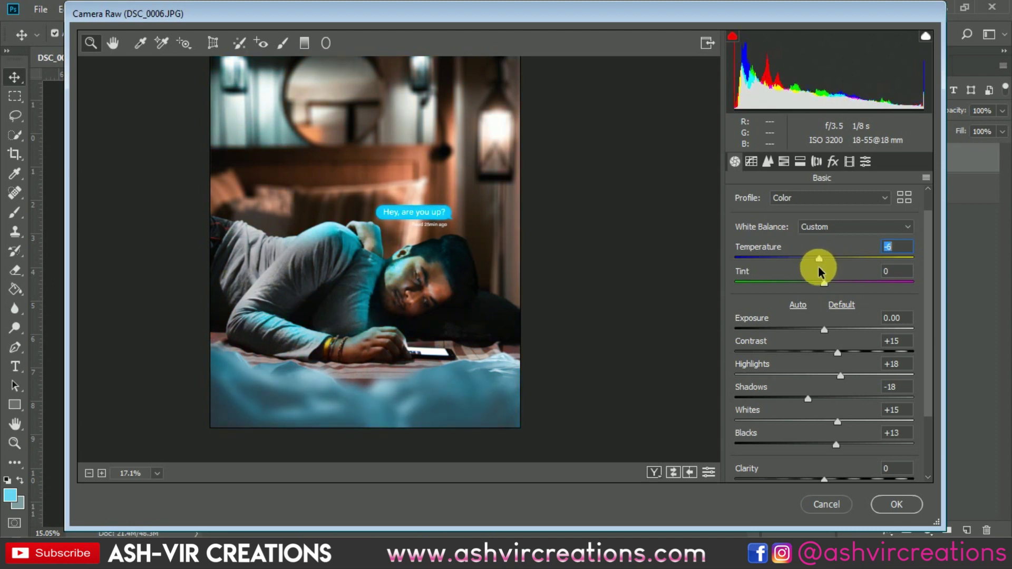
left_click_drag(817, 272, 818, 272)
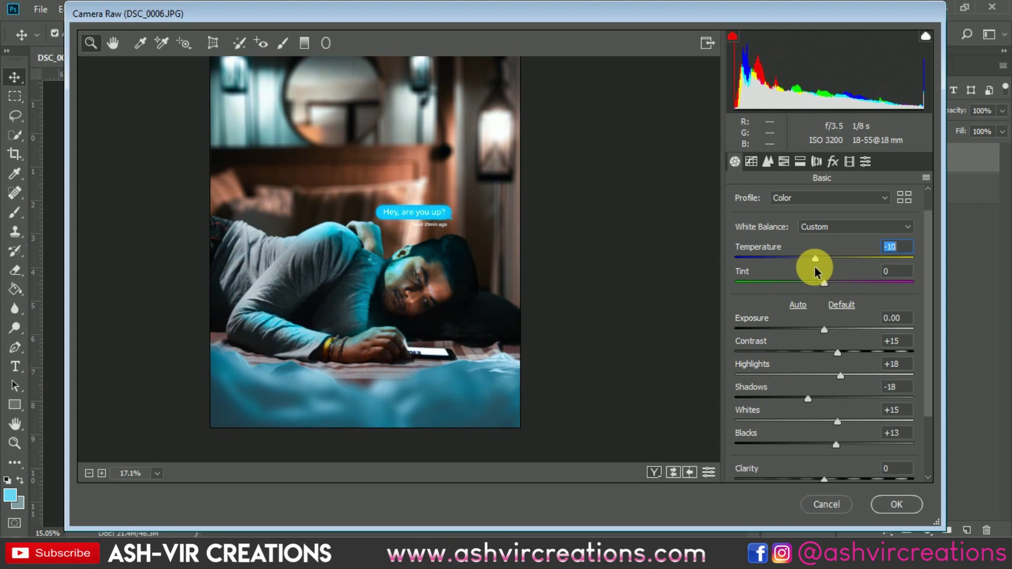
left_click(403, 293)
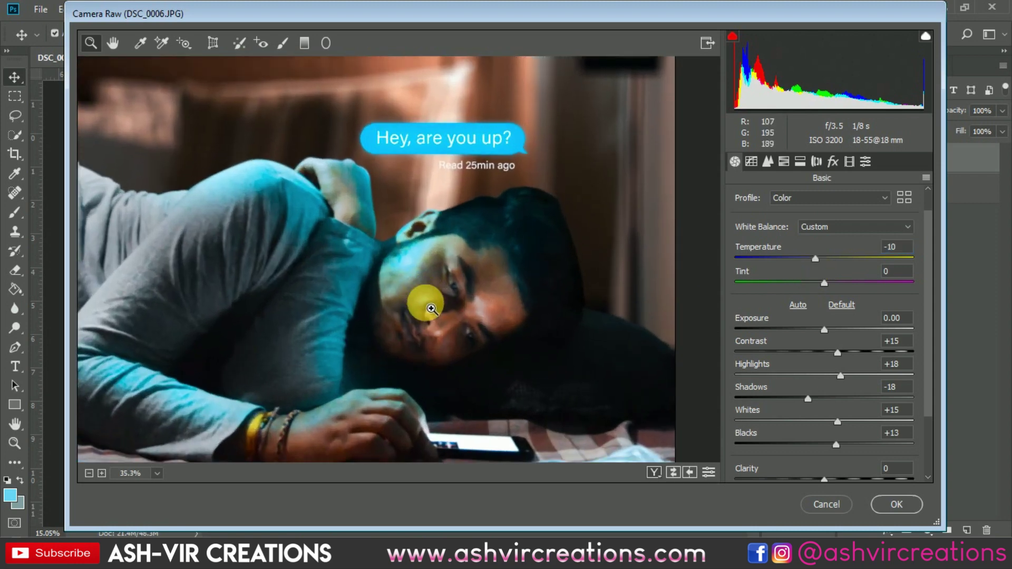
left_click_drag(439, 319, 404, 290)
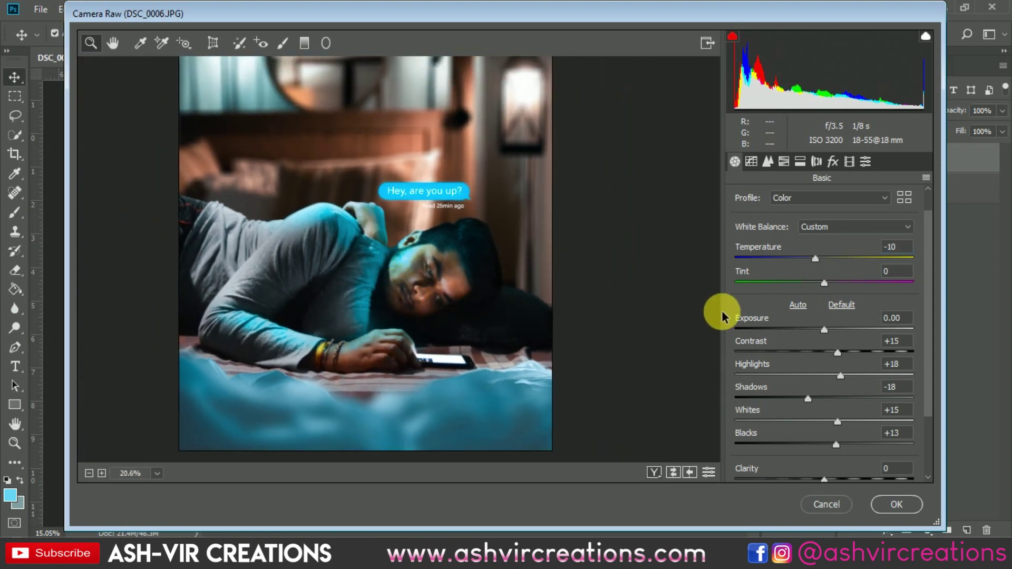
left_click_drag(505, 295, 495, 293)
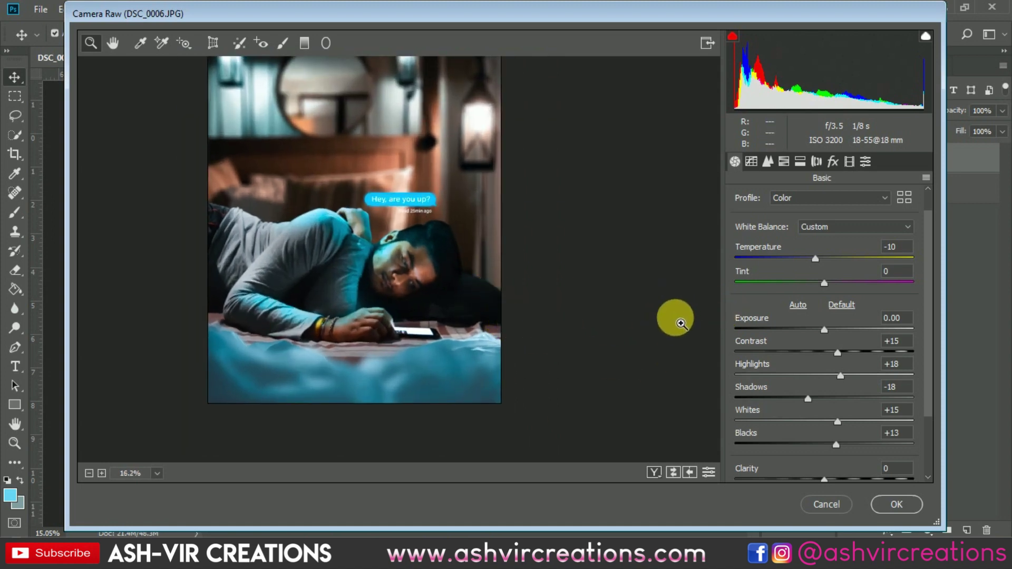
left_click_drag(485, 244, 473, 271)
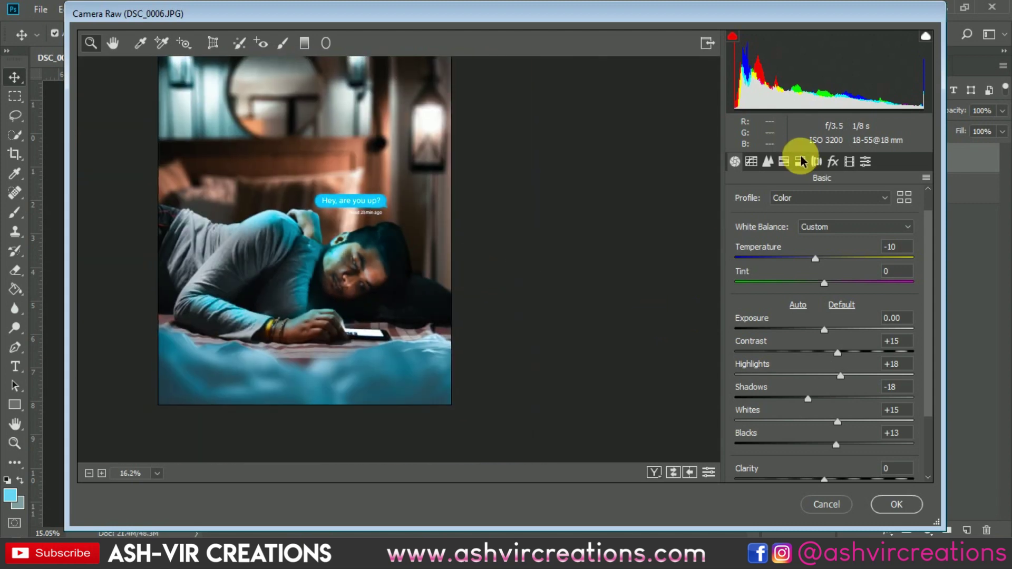
- On the RGB point curve, add anchors at the upper and lower quarters and raise the black point to output 22
left_click(768, 162)
left_click(753, 162)
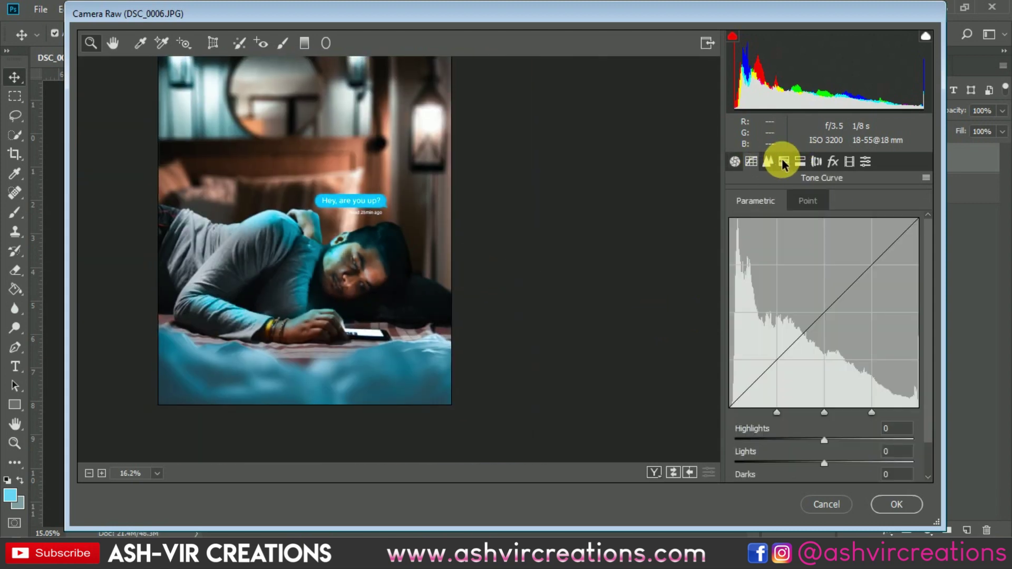
left_click(783, 161)
left_click(751, 161)
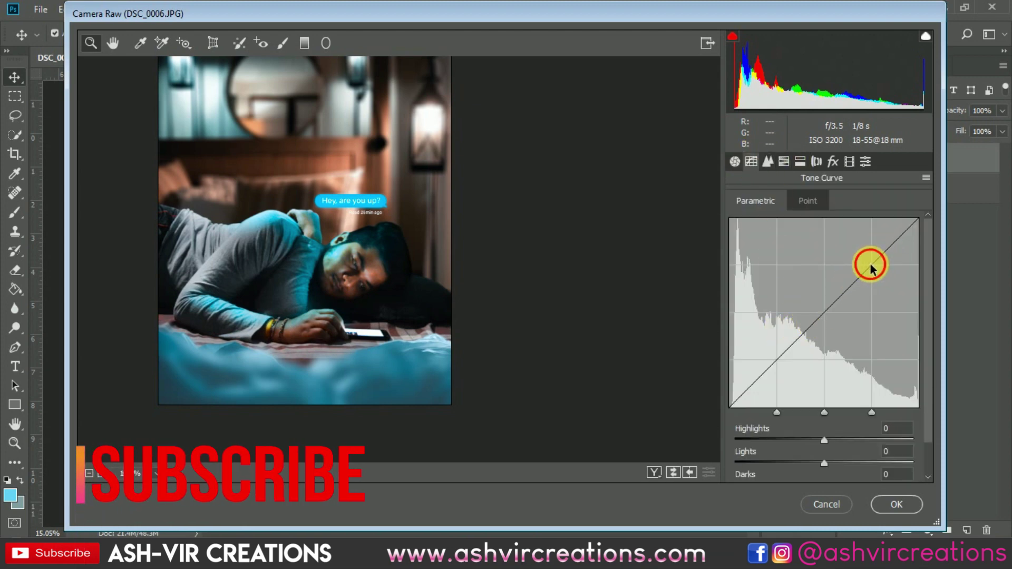
left_click(808, 201)
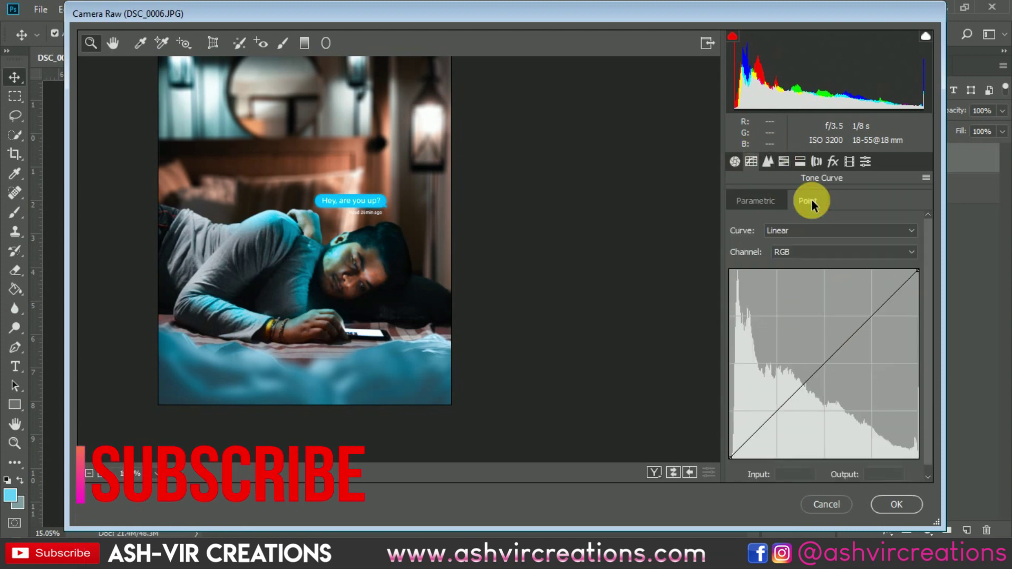
left_click(871, 318)
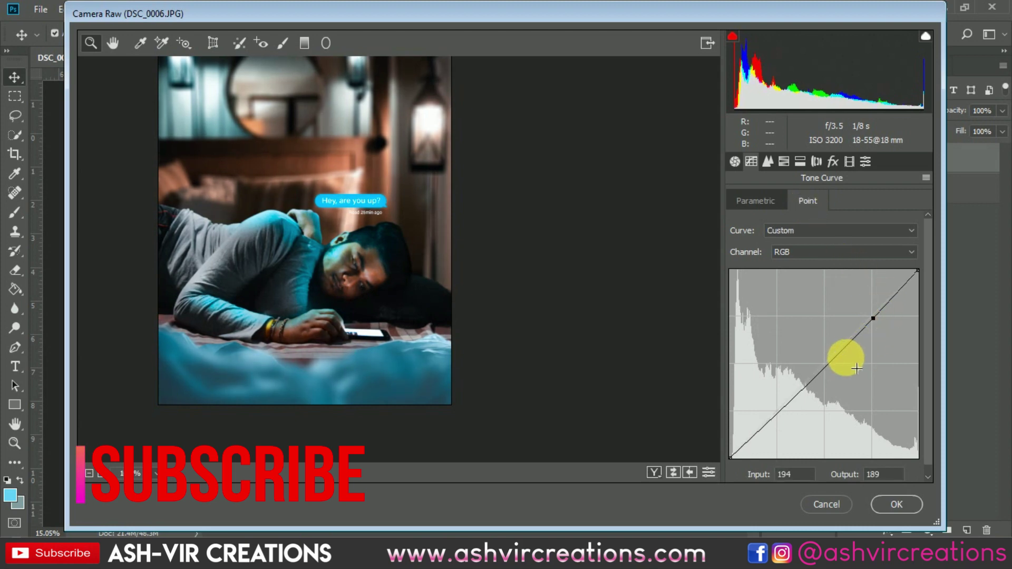
left_click(777, 413)
mouse_move(730, 458)
left_mouse_down()
mouse_move(727, 436)
mouse_move(726, 467)
mouse_move(711, 433)
mouse_move(714, 450)
left_mouse_up()
- Add a midtone point to the RGB curve at input 128, output 130
scroll(406, 266, "up", 3)
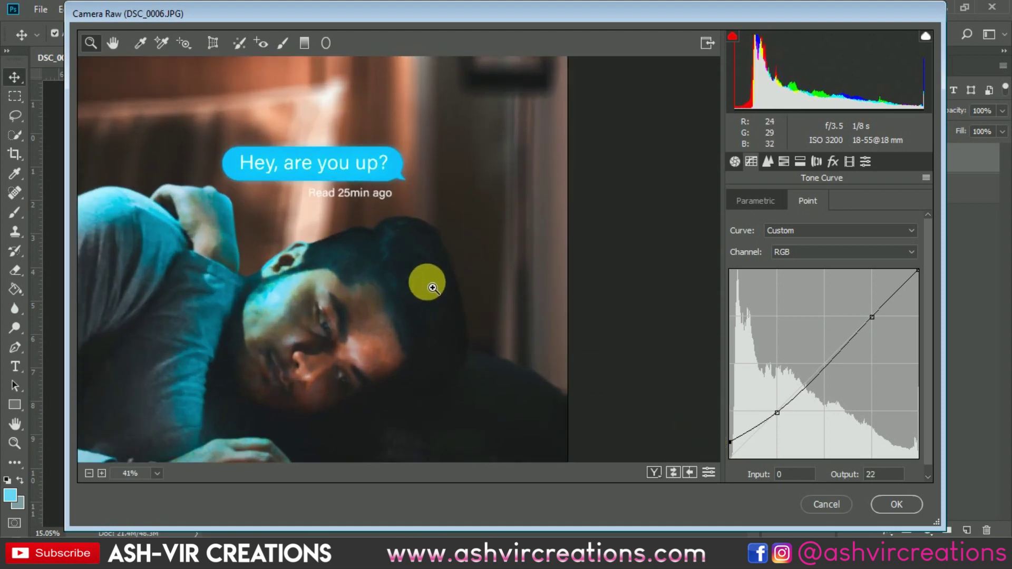
scroll(417, 277, "down", 5)
scroll(350, 286, "up", 2)
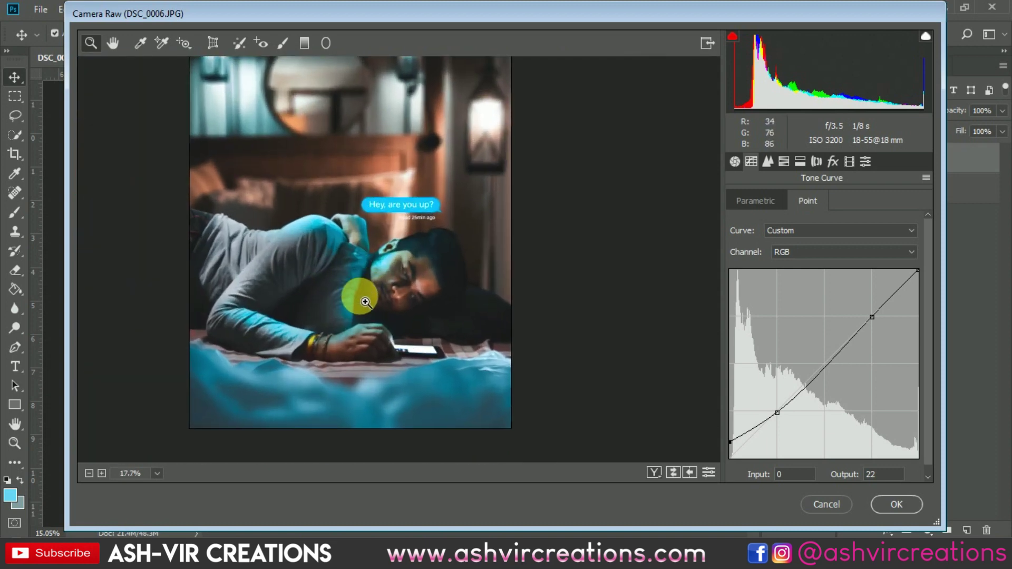
scroll(361, 294, "down", 1)
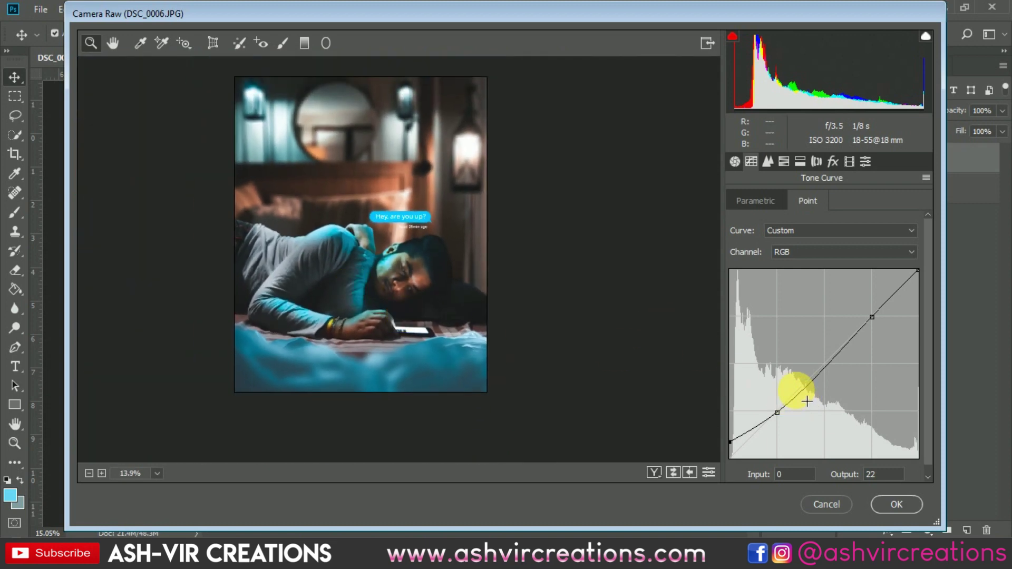
left_click(826, 362)
mouse_move(832, 371)
left_mouse_down()
mouse_move(841, 366)
mouse_move(835, 373)
left_mouse_up()
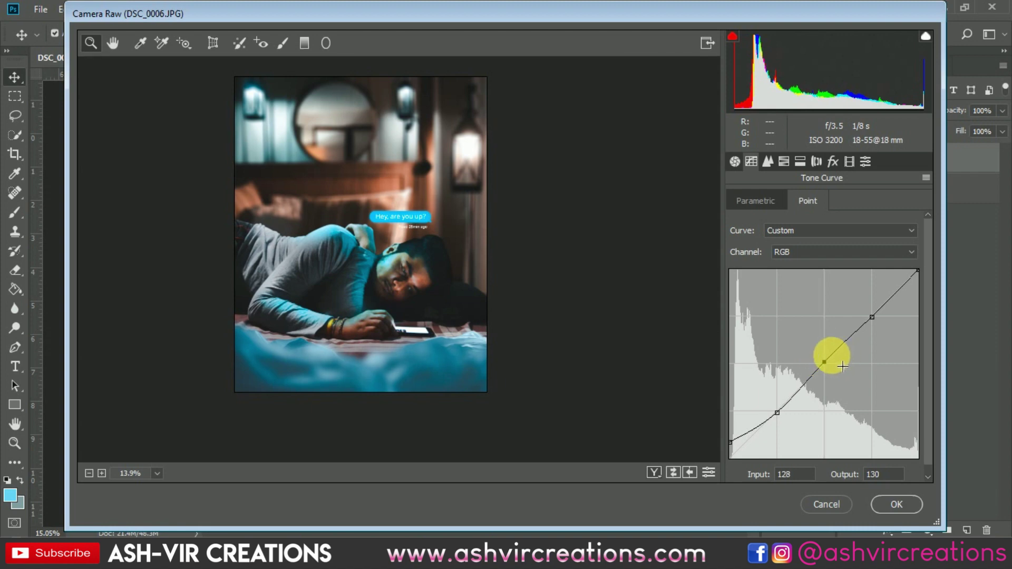
- Set the Green curve's white point to input 249, output 255, and the Blue curve's white point to input 255, output 255
left_click(794, 254)
left_click(787, 287)
mouse_move(917, 273)
left_mouse_down()
mouse_move(934, 294)
mouse_move(911, 265)
mouse_move(928, 275)
mouse_move(908, 267)
mouse_move(932, 273)
mouse_move(909, 268)
mouse_move(921, 268)
left_mouse_up()
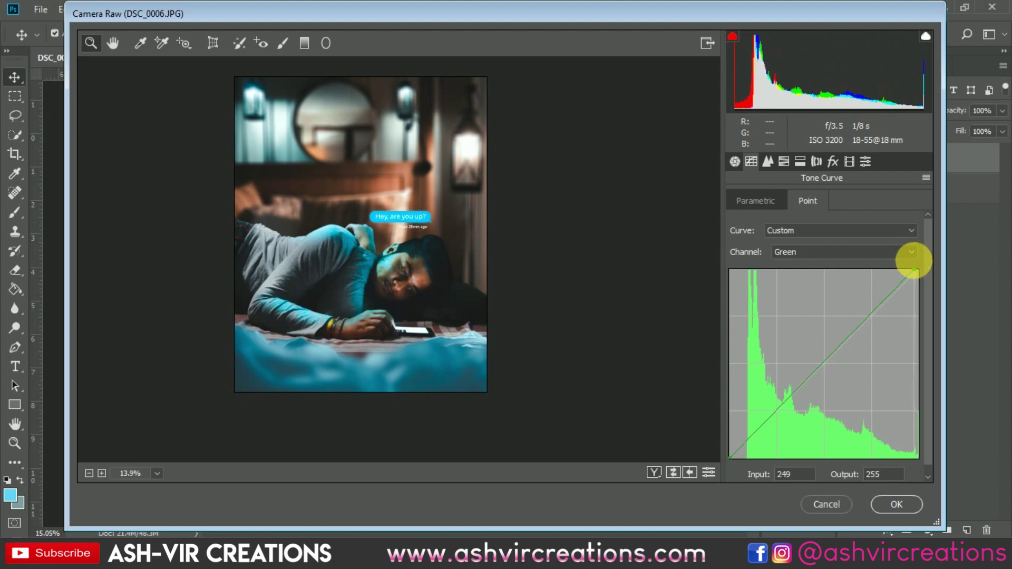
left_click(731, 458)
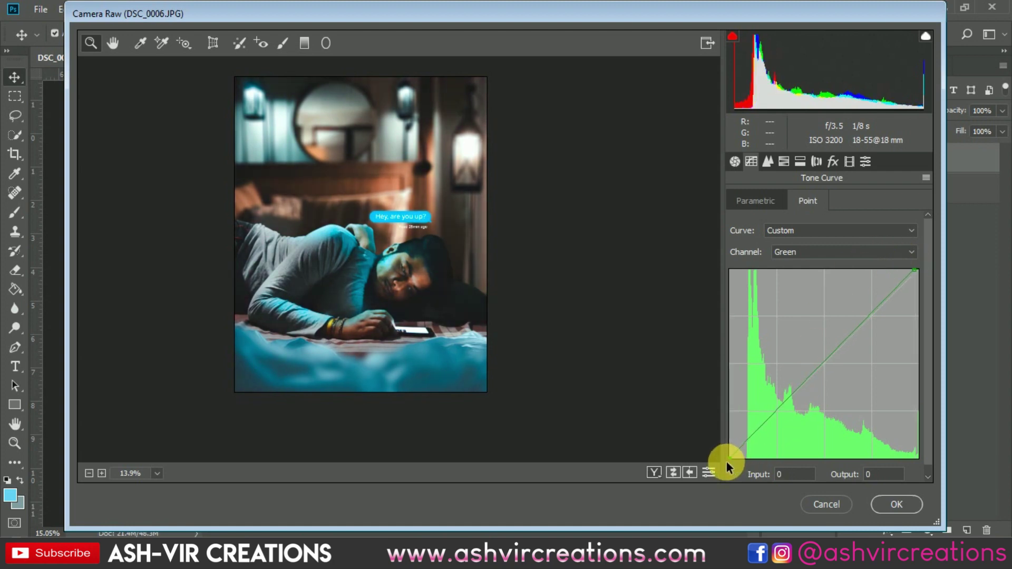
left_click(805, 249)
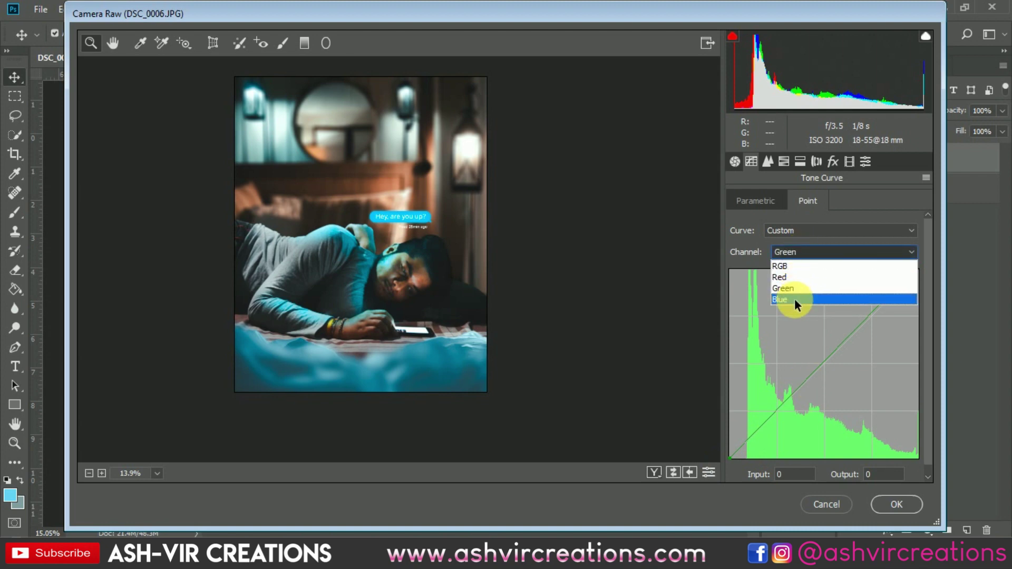
left_click(795, 300)
mouse_move(926, 282)
left_mouse_down()
mouse_move(924, 300)
mouse_move(903, 265)
mouse_move(931, 262)
left_mouse_up()
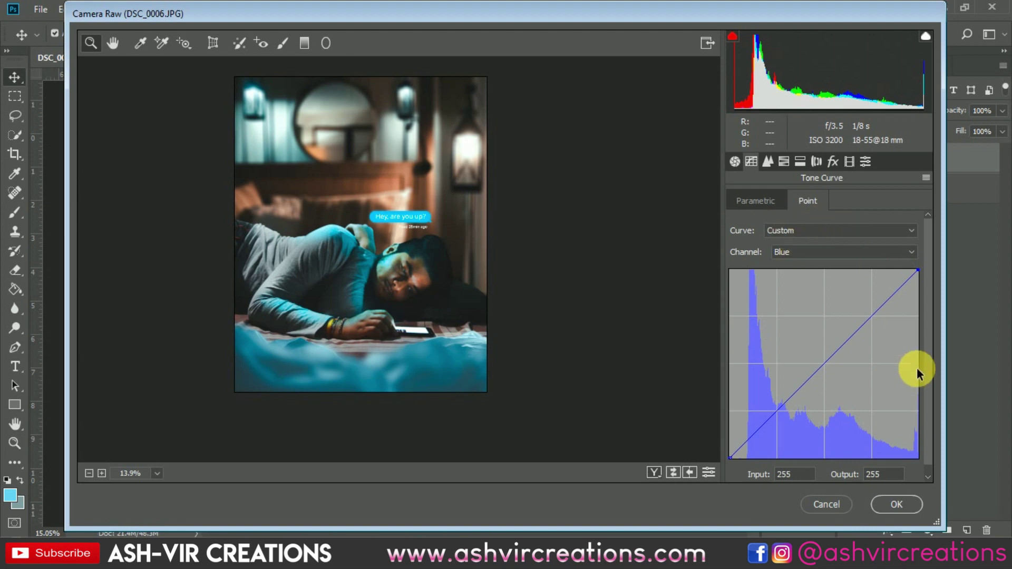
- In the HSL adjustments, set the hue of the oranges to +3
left_click(779, 161)
left_click(768, 161)
left_click(782, 162)
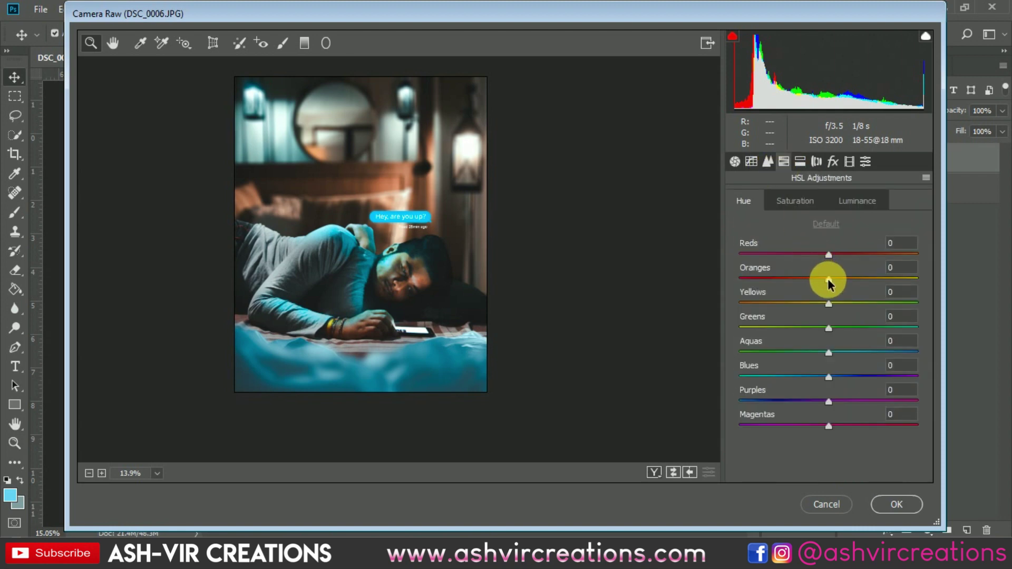
mouse_move(833, 283)
left_mouse_down()
mouse_move(881, 284)
mouse_move(843, 282)
mouse_move(851, 281)
left_mouse_up()
- Set the HSL luminance of the reds to +100, the oranges to +56 and the yellows to +48
left_click(856, 198)
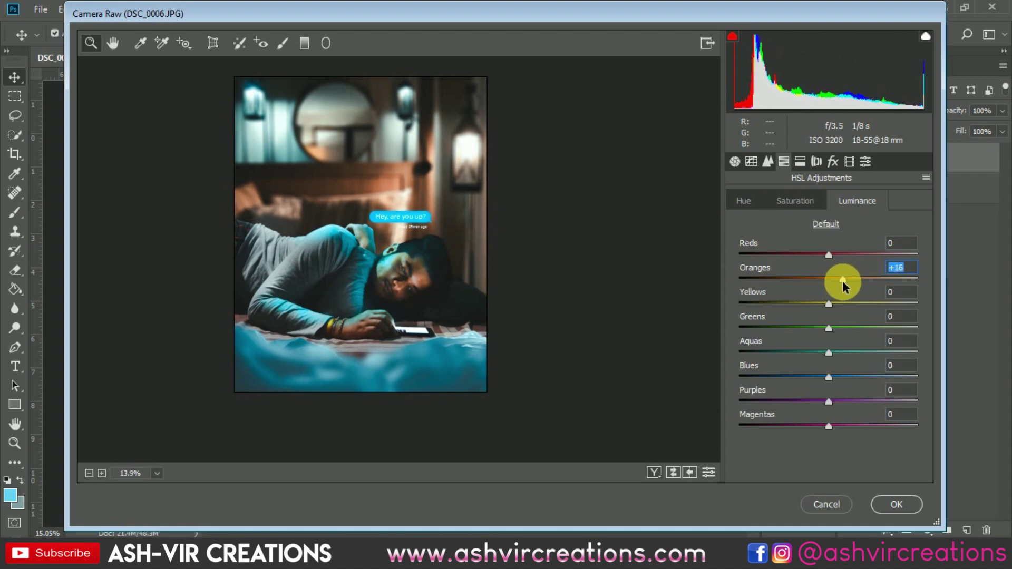
left_click_drag(834, 256, 936, 264)
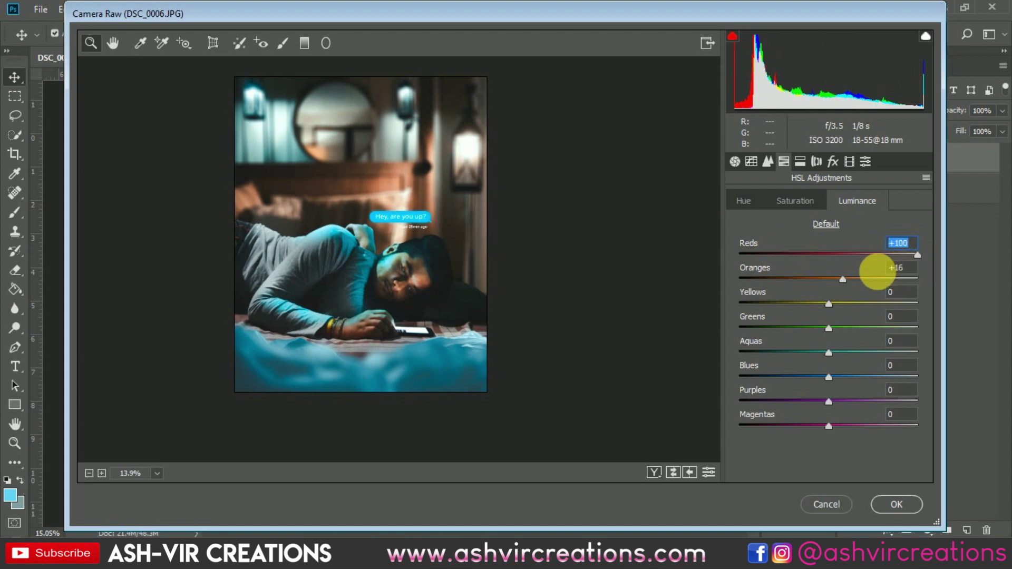
left_click_drag(843, 279, 911, 283)
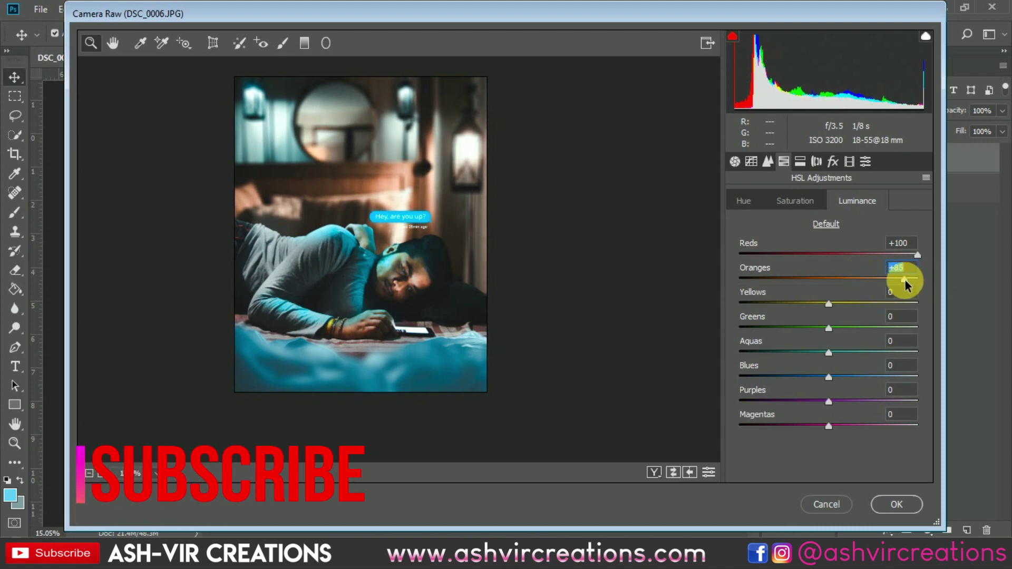
left_click_drag(829, 304, 871, 315)
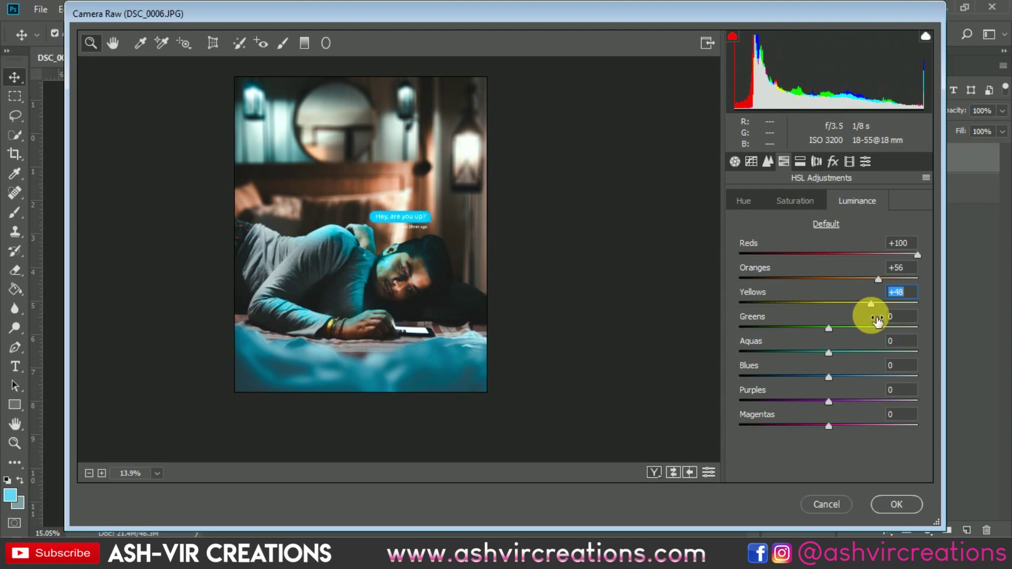
left_click_drag(393, 240, 440, 220)
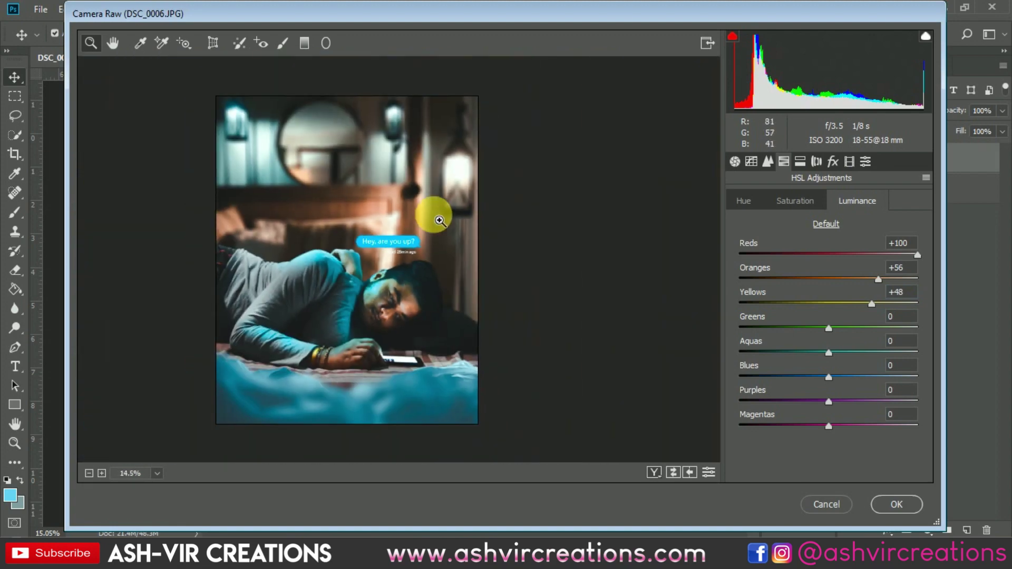
- Try a highlights saturation of 16 in split toning and reset it to 0
left_click(780, 204)
left_click(754, 197)
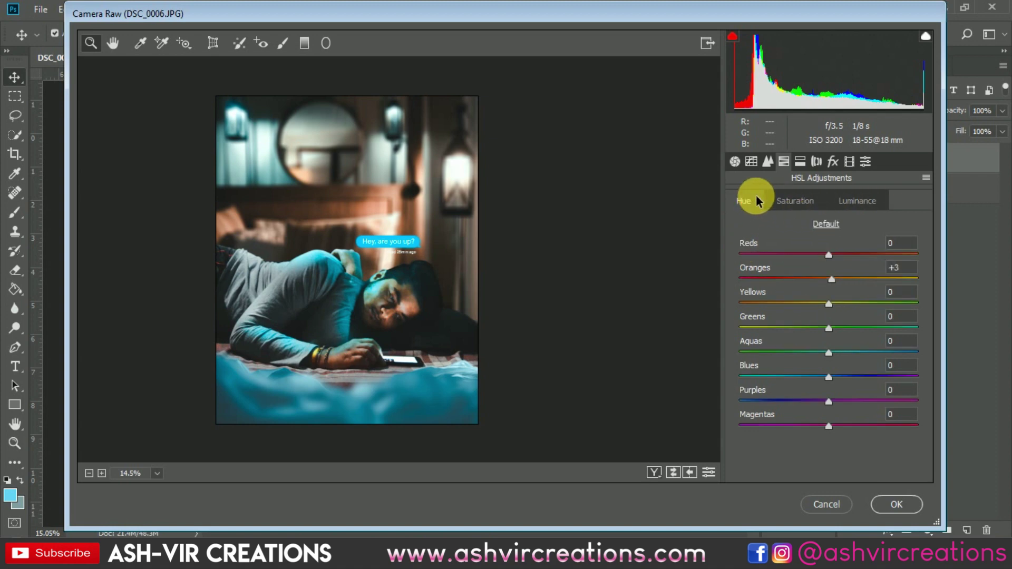
left_click(801, 162)
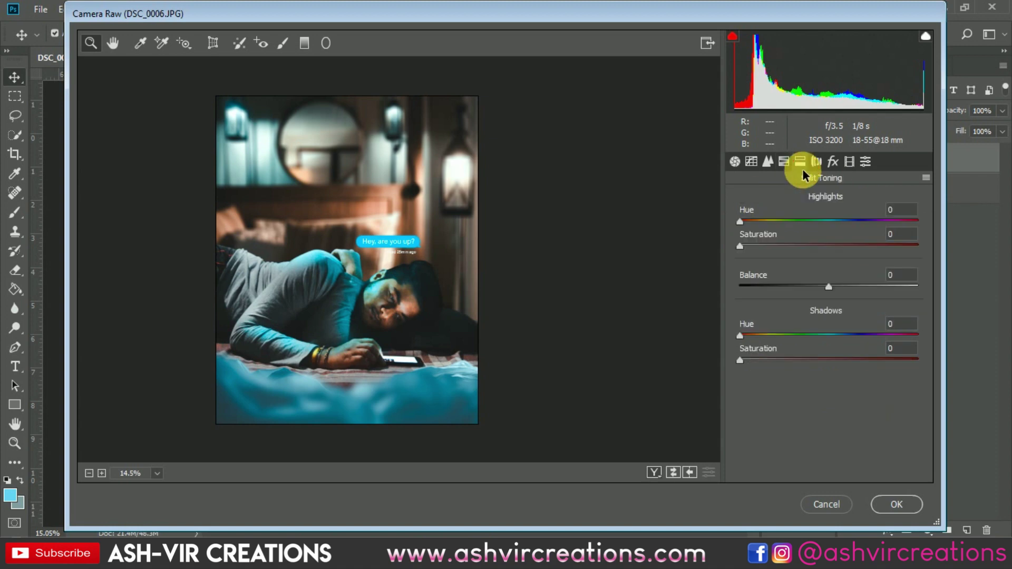
left_click(769, 246)
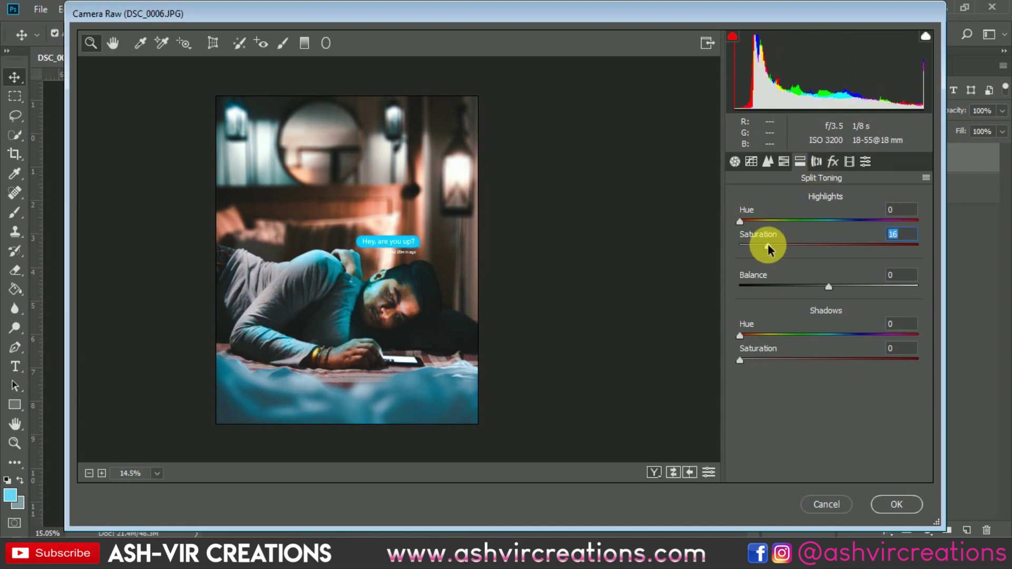
left_click_drag(775, 248, 707, 237)
- Tint the shadows blue with split toning, setting the shadows hue to 224 and saturation to 25
left_click(773, 335)
left_click(770, 360)
left_click_drag(771, 337, 850, 346)
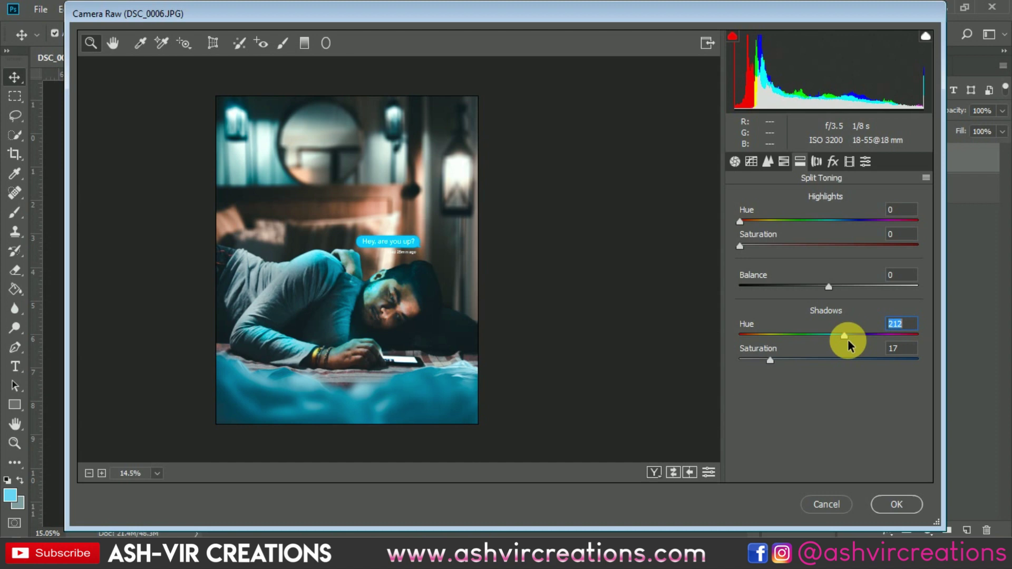
mouse_move(791, 360)
left_mouse_down()
mouse_move(802, 359)
mouse_move(723, 357)
mouse_move(787, 370)
left_mouse_up()
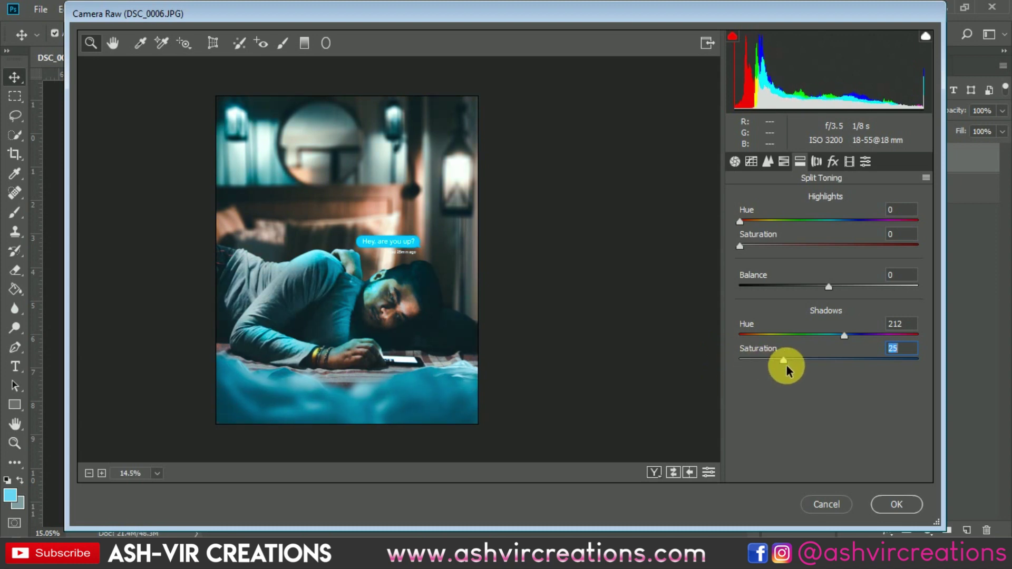
mouse_move(844, 335)
left_mouse_down()
mouse_move(904, 334)
mouse_move(807, 328)
mouse_move(850, 334)
left_mouse_up()
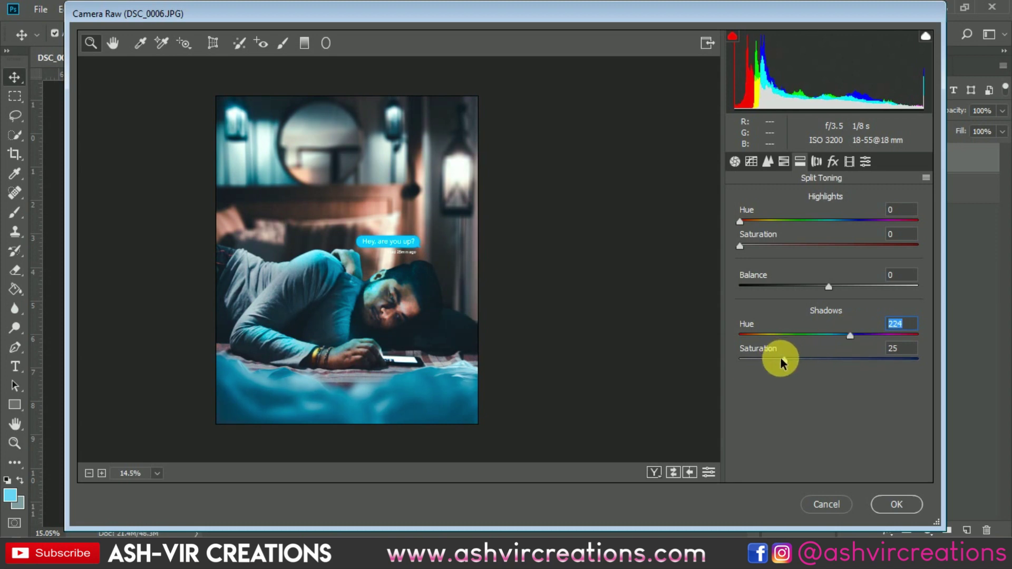
- Refine the split-toning shadows to a hue of 216 and a saturation of 29
mouse_move(786, 361)
left_mouse_down()
mouse_move(773, 355)
mouse_move(814, 359)
mouse_move(735, 355)
mouse_move(807, 369)
mouse_move(792, 366)
left_mouse_up()
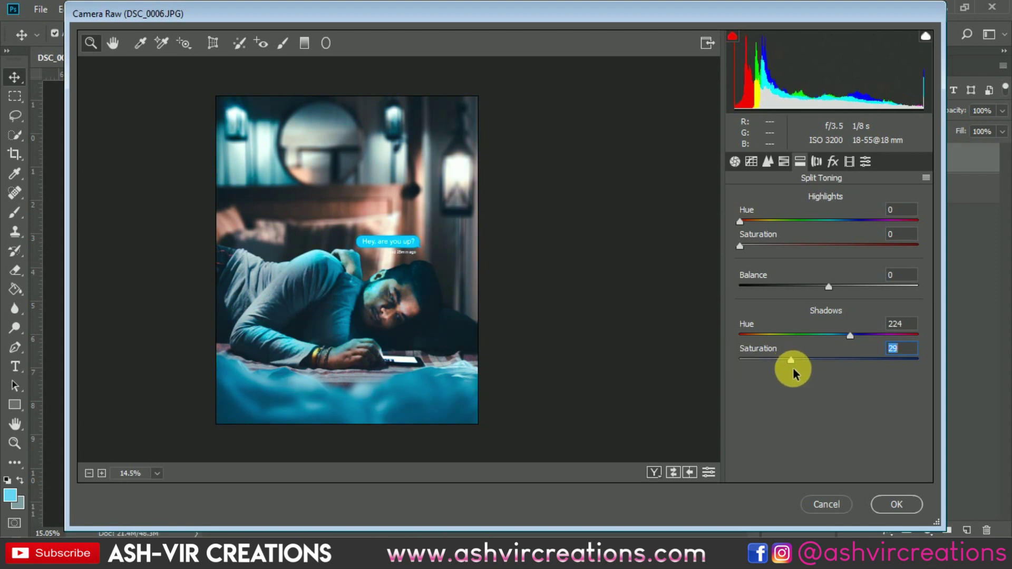
left_click_drag(854, 339, 850, 341)
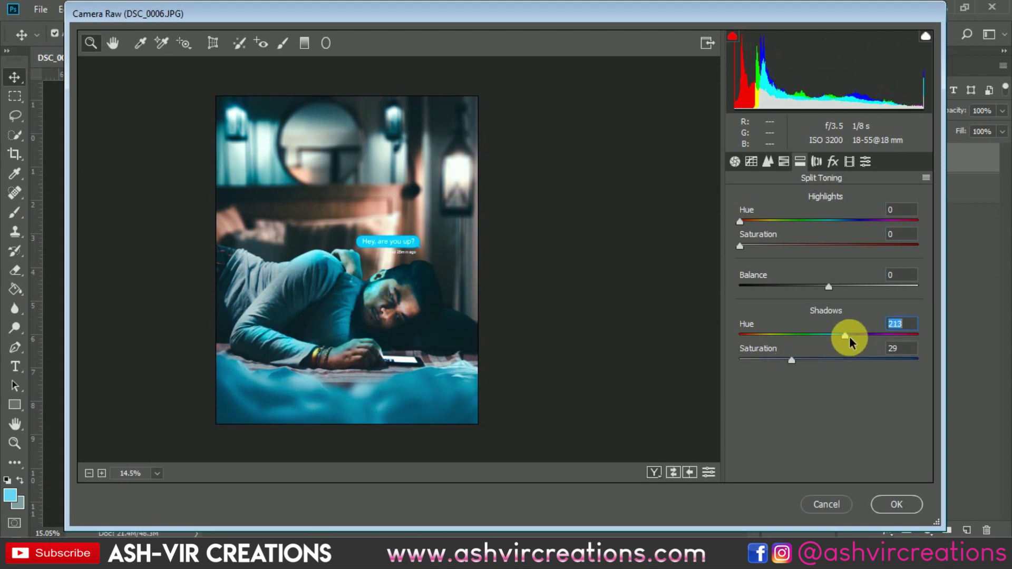
left_click(398, 317)
mouse_move(430, 340)
left_mouse_down()
mouse_move(388, 294)
mouse_move(379, 300)
mouse_move(436, 339)
left_mouse_up()
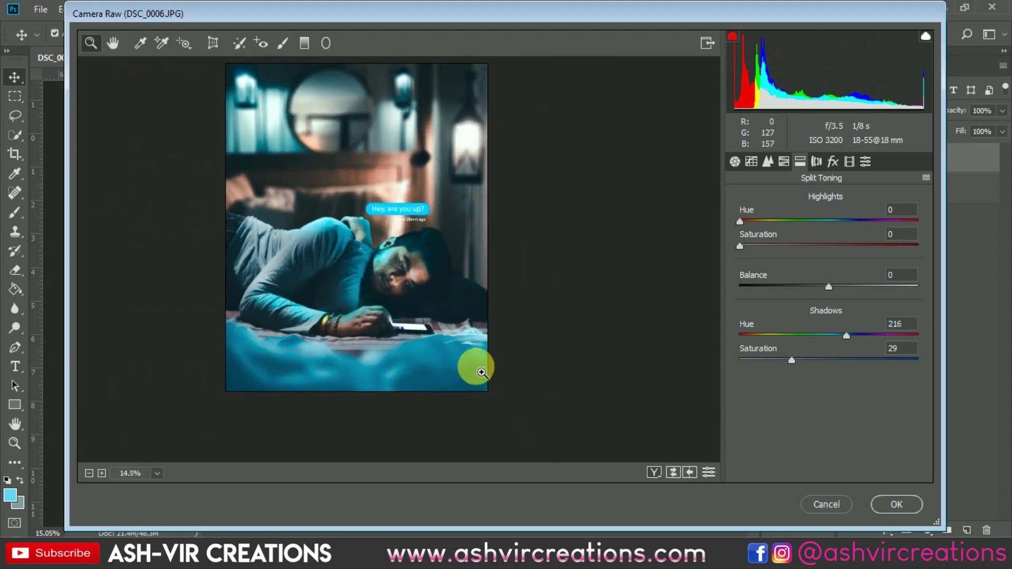
- Compare the before and after versions side by side and apply the Camera Raw adjustments to the composite
left_click(654, 473)
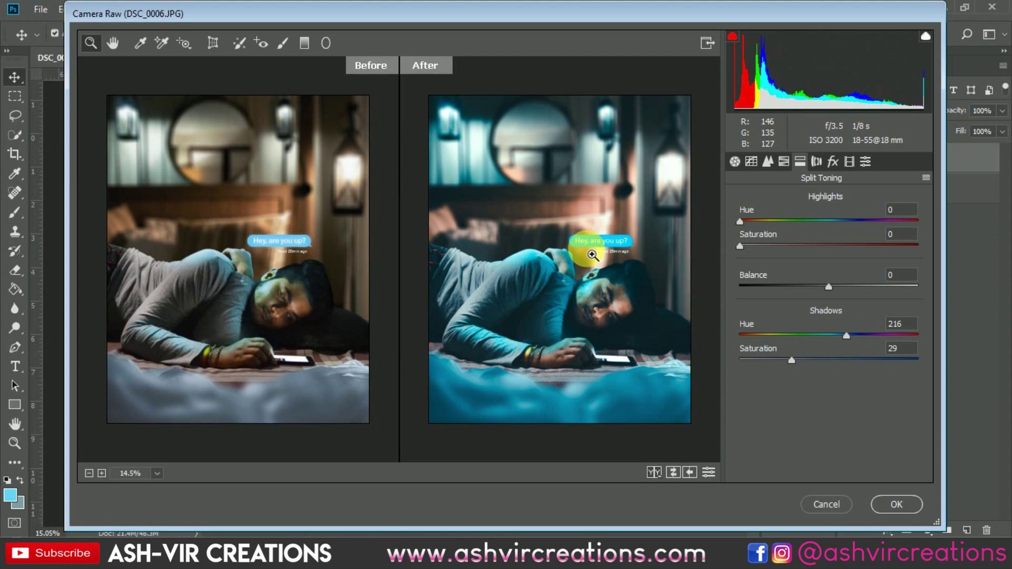
left_click(899, 504)
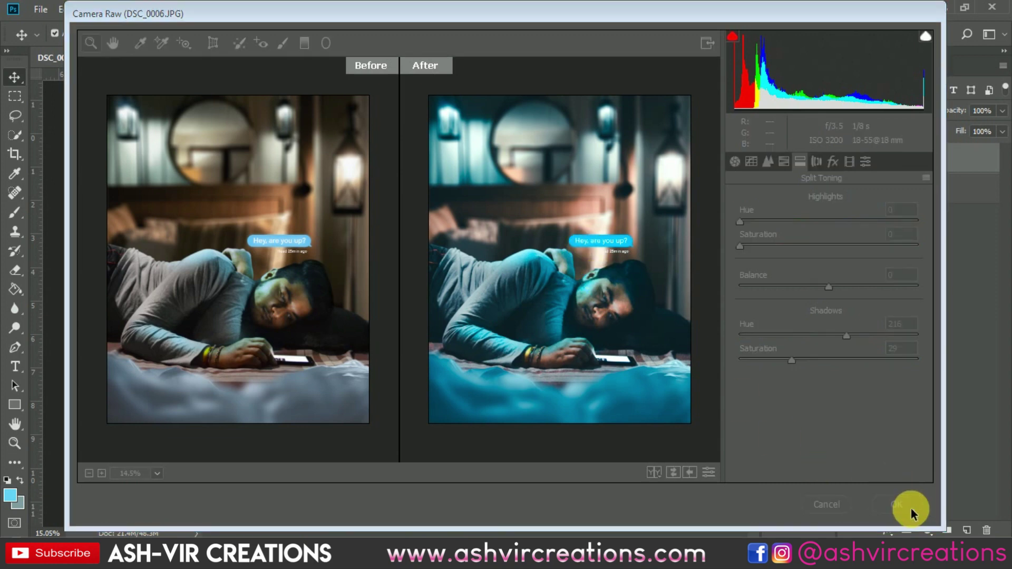
key("ctrl+0")
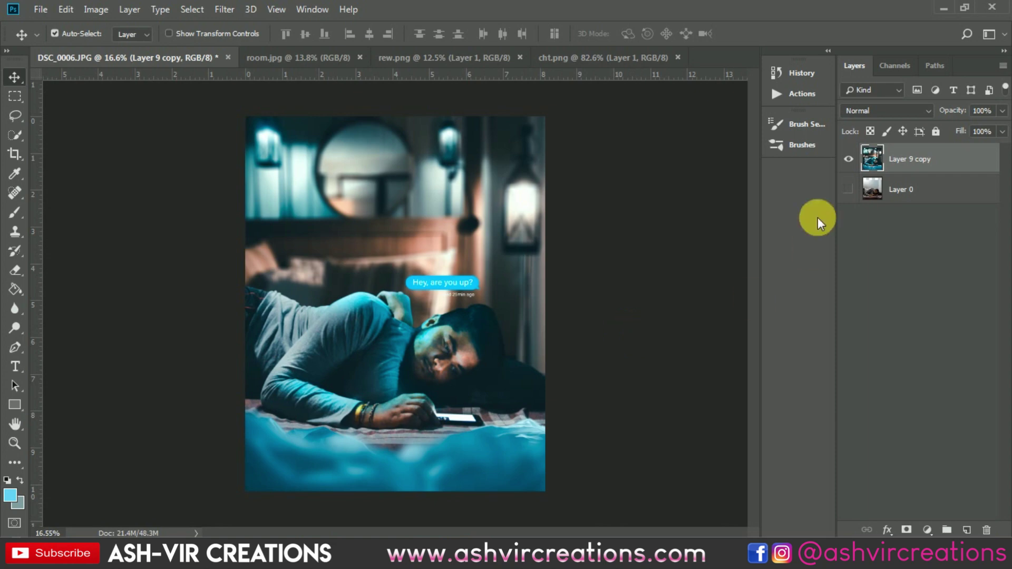
- Make Layer 0 visible and toggle Layer 9 copy off and on to compare the original photo with the composite
left_click(848, 189)
left_click(848, 159)
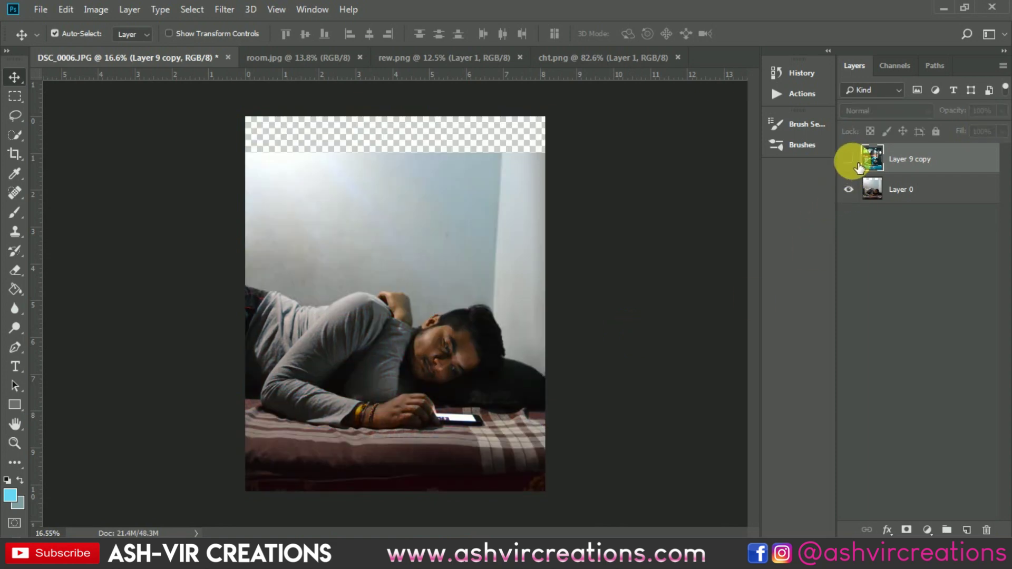
left_click(848, 158)
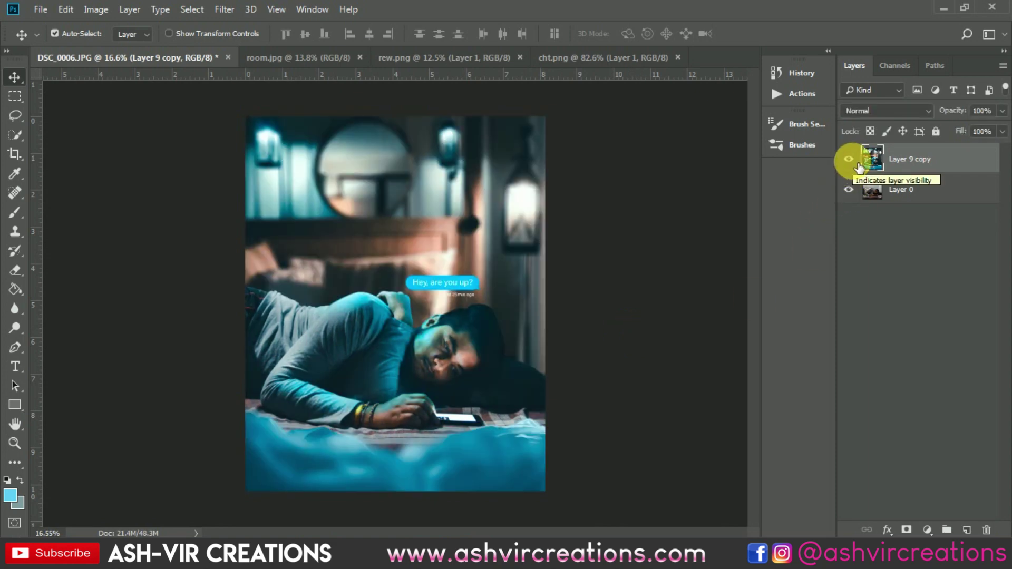
- Examine the finished composite up close around the man's face, phone and chat bubble, and as a whole
scroll(589, 379, "up", 5)
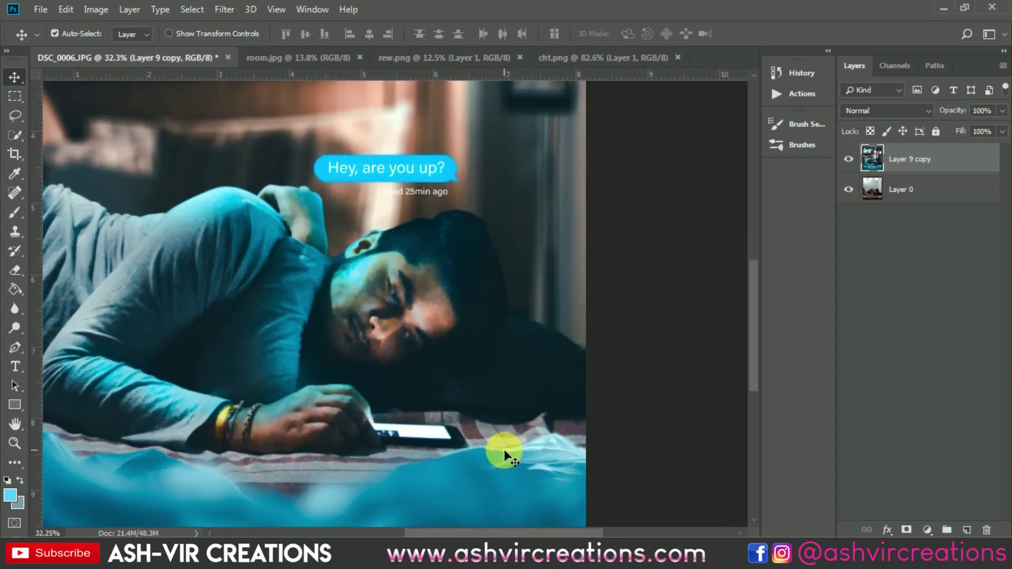
scroll(505, 451, "down", 2)
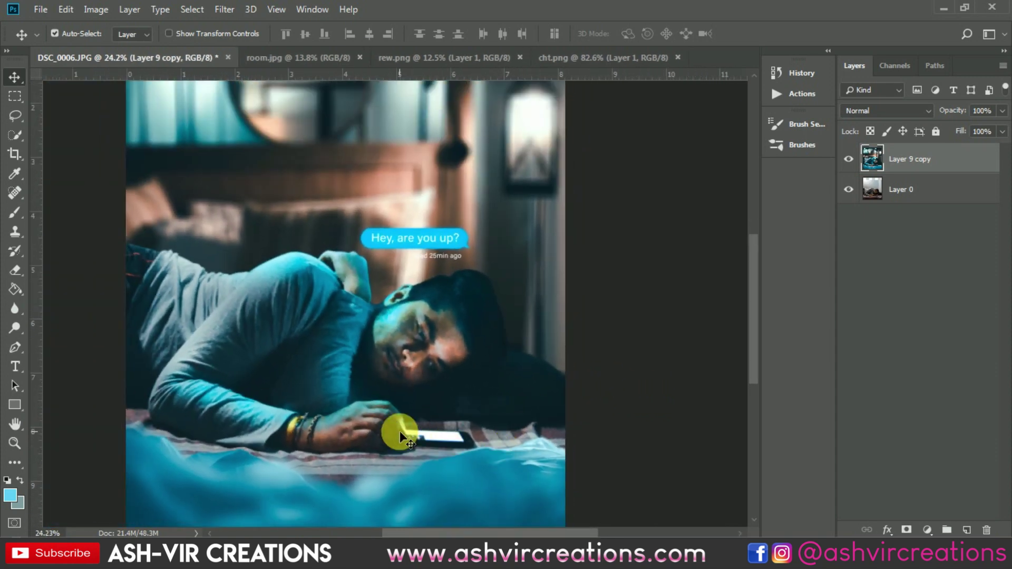
scroll(399, 432, "down", 2)
scroll(397, 399, "down", 1)
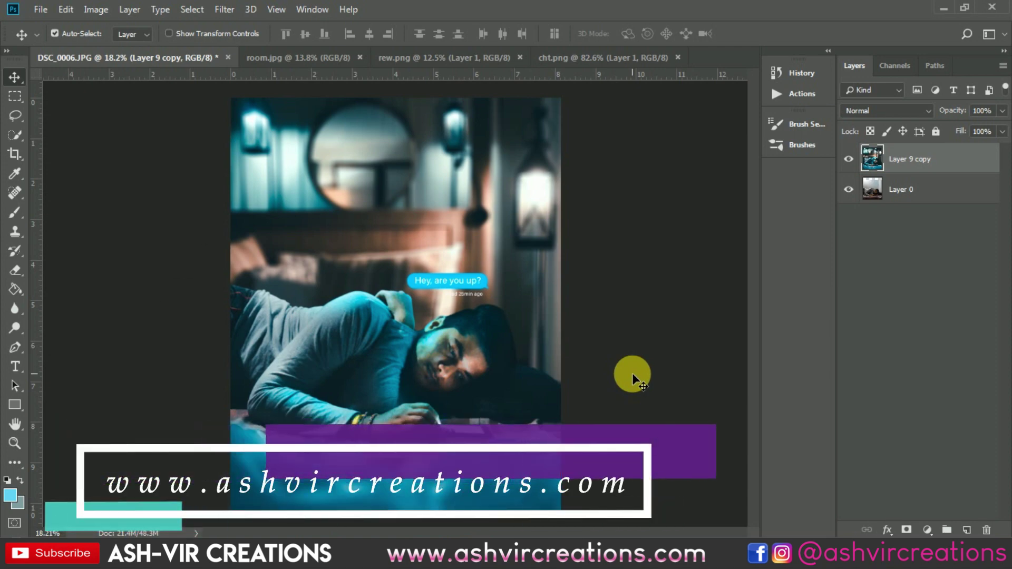
key("ctrl+minus")
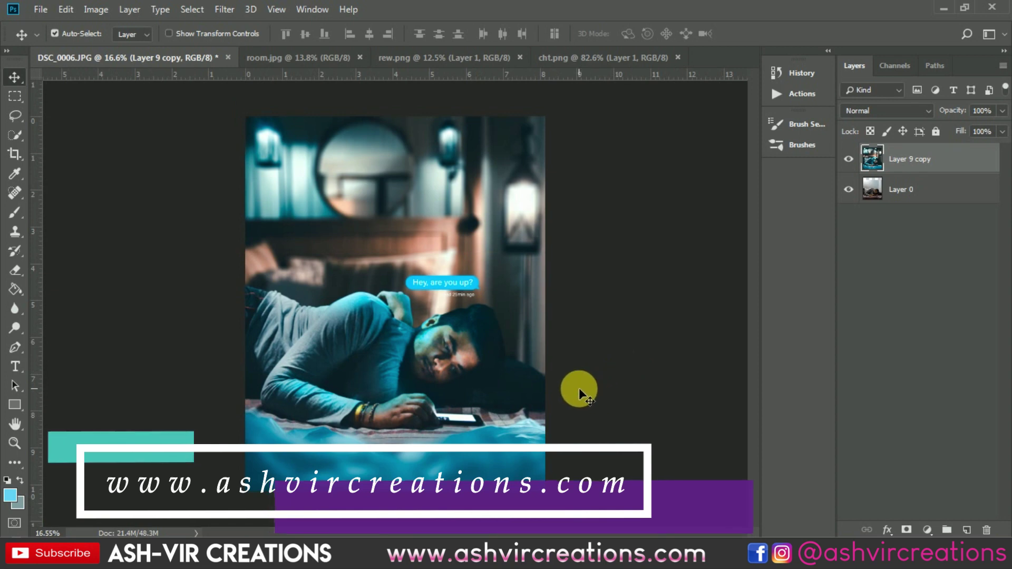
key("ctrl+plus")
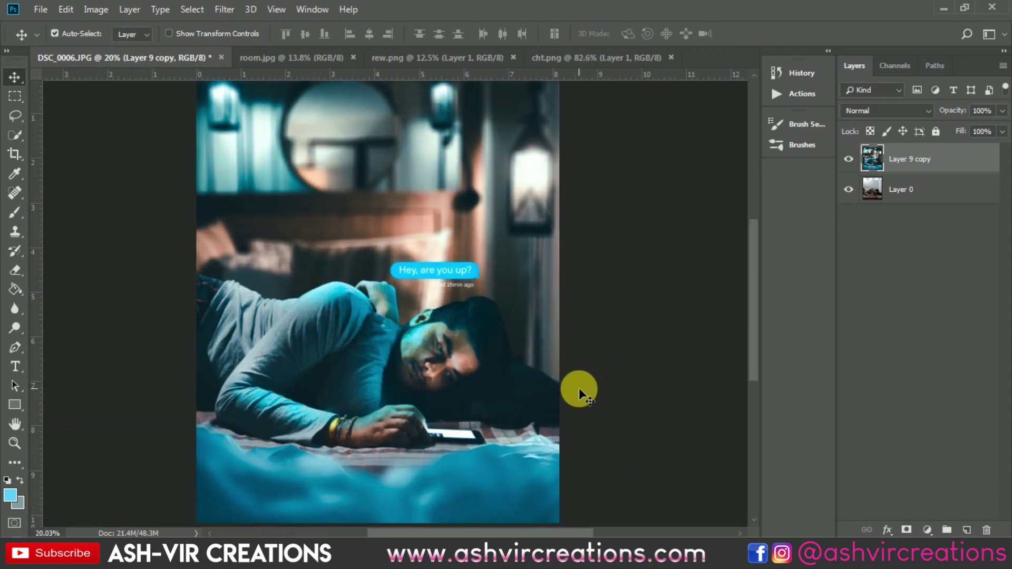
key("ctrl+minus")
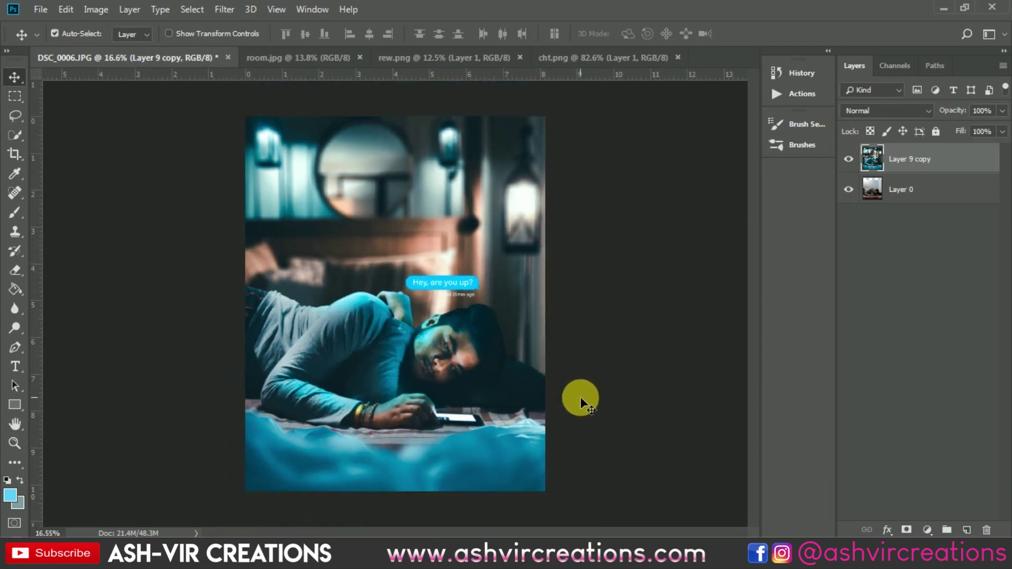